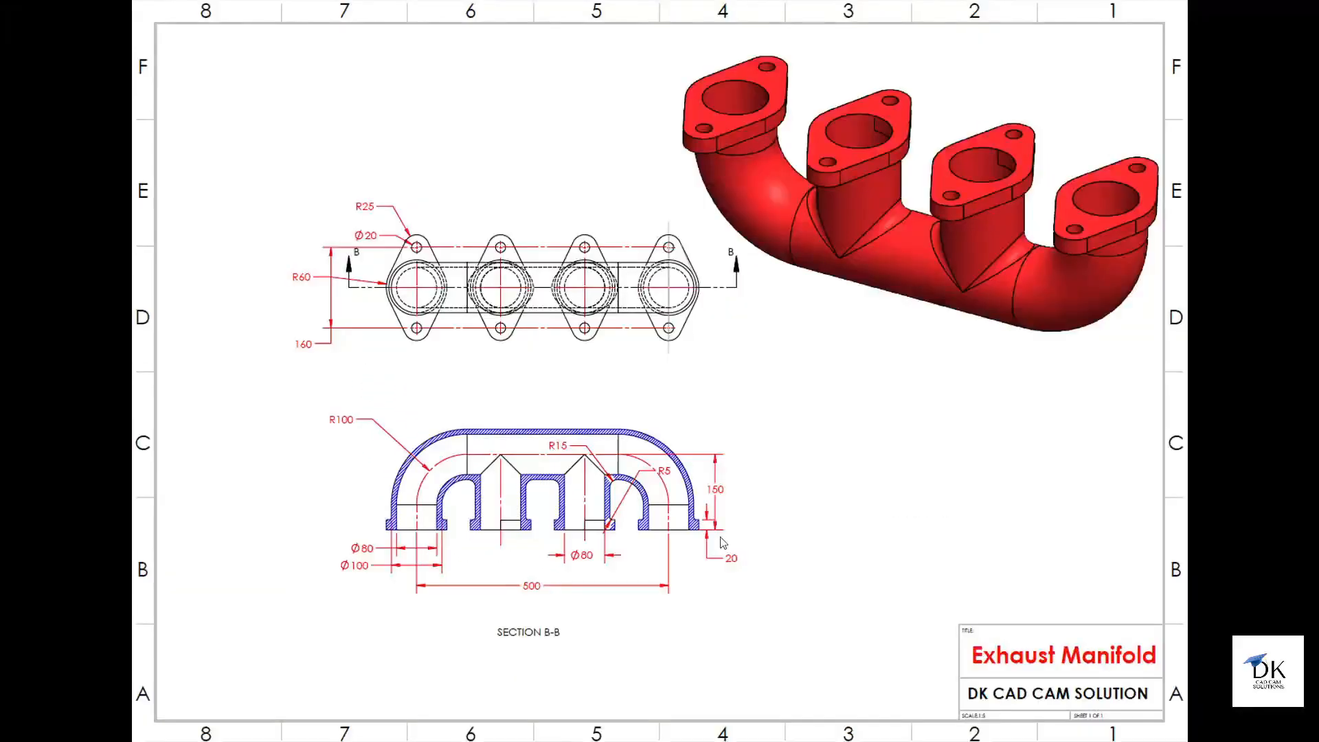
Switch from the exhaust manifold drawing to SOLIDWORKS and start a sketch on the Front Plane.
scroll(566, 592, up, 3)
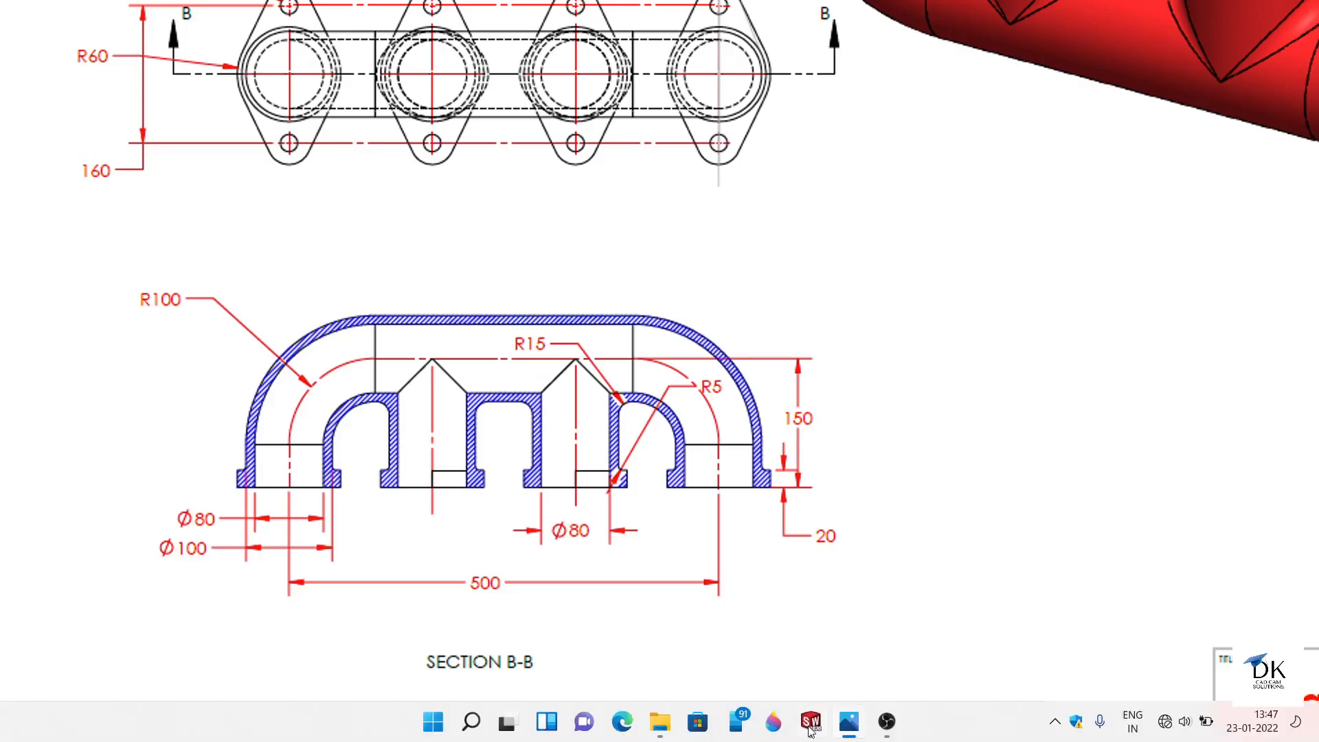
click(809, 719)
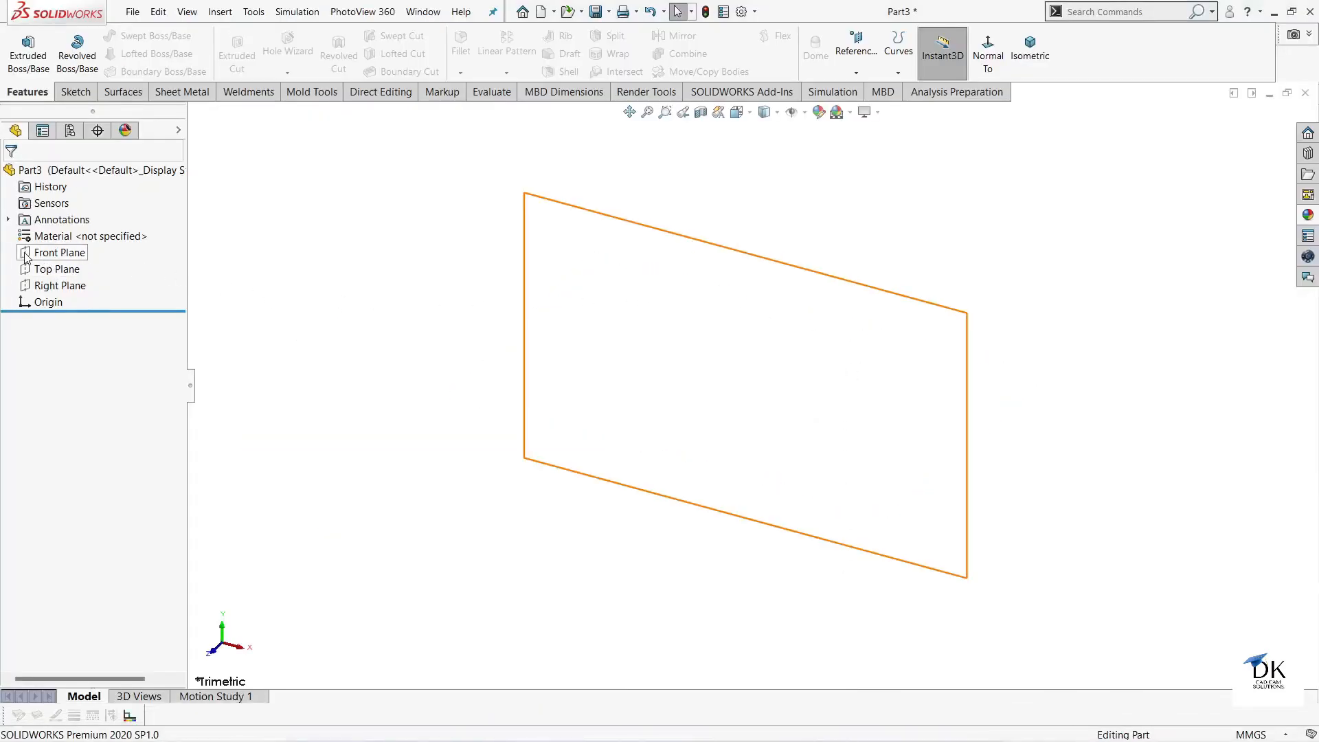
click(60, 252)
click(42, 217)
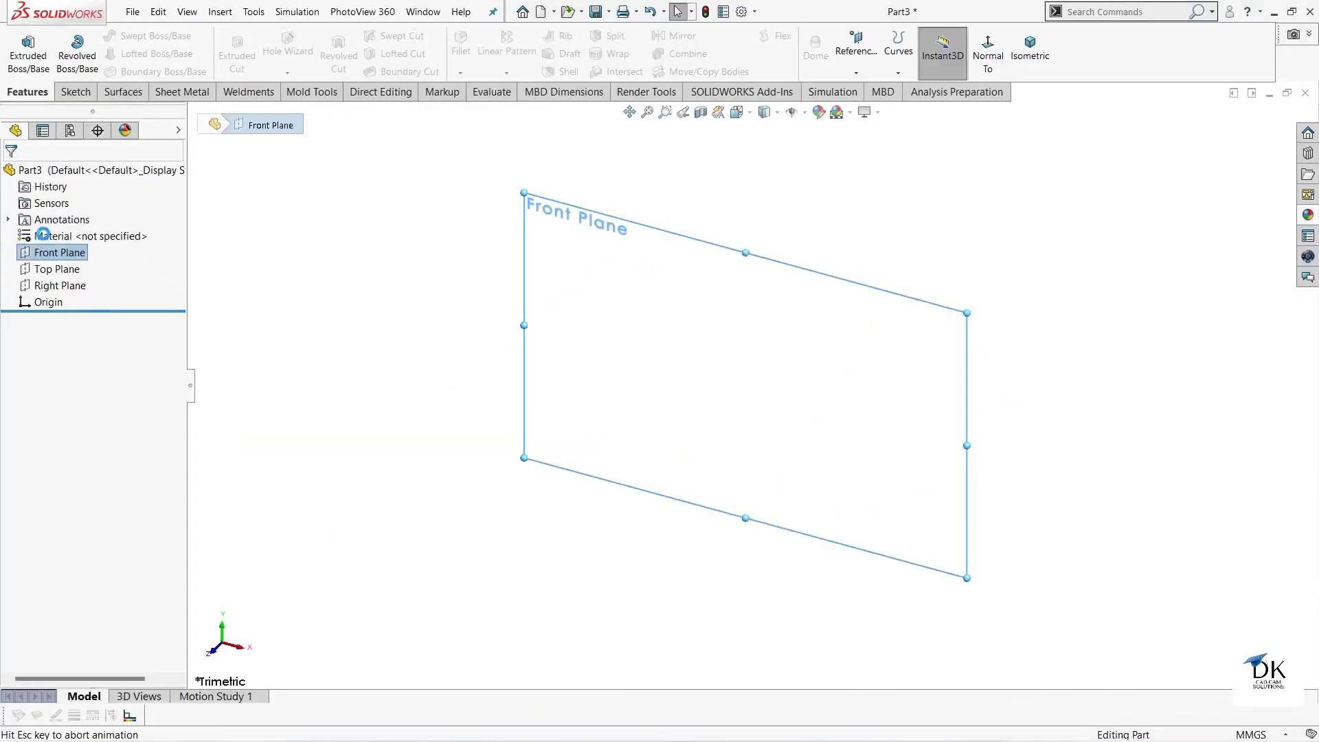
Sketch an open U-shaped path through the origin: a 43 mm vertical, a 125 mm horizontal and a 37 mm vertical line, all about.
click(751, 496)
click(752, 386)
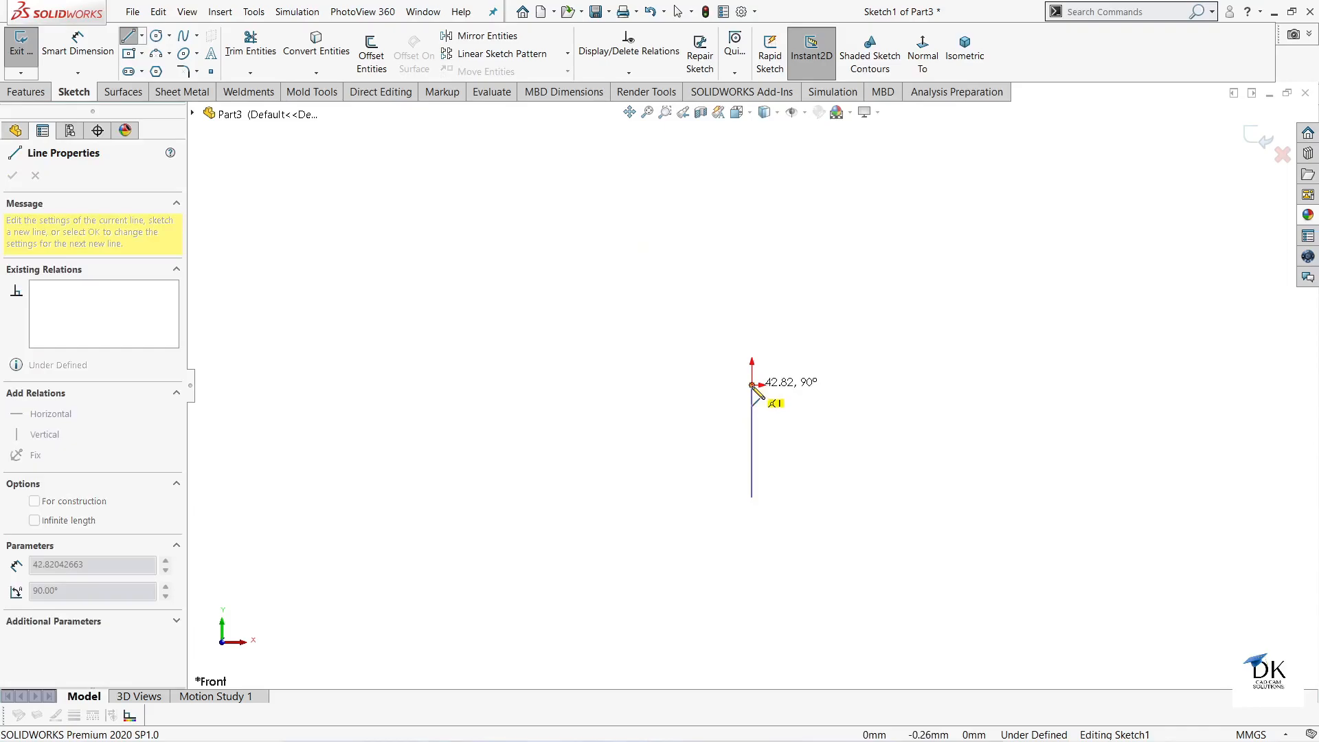
click(1082, 385)
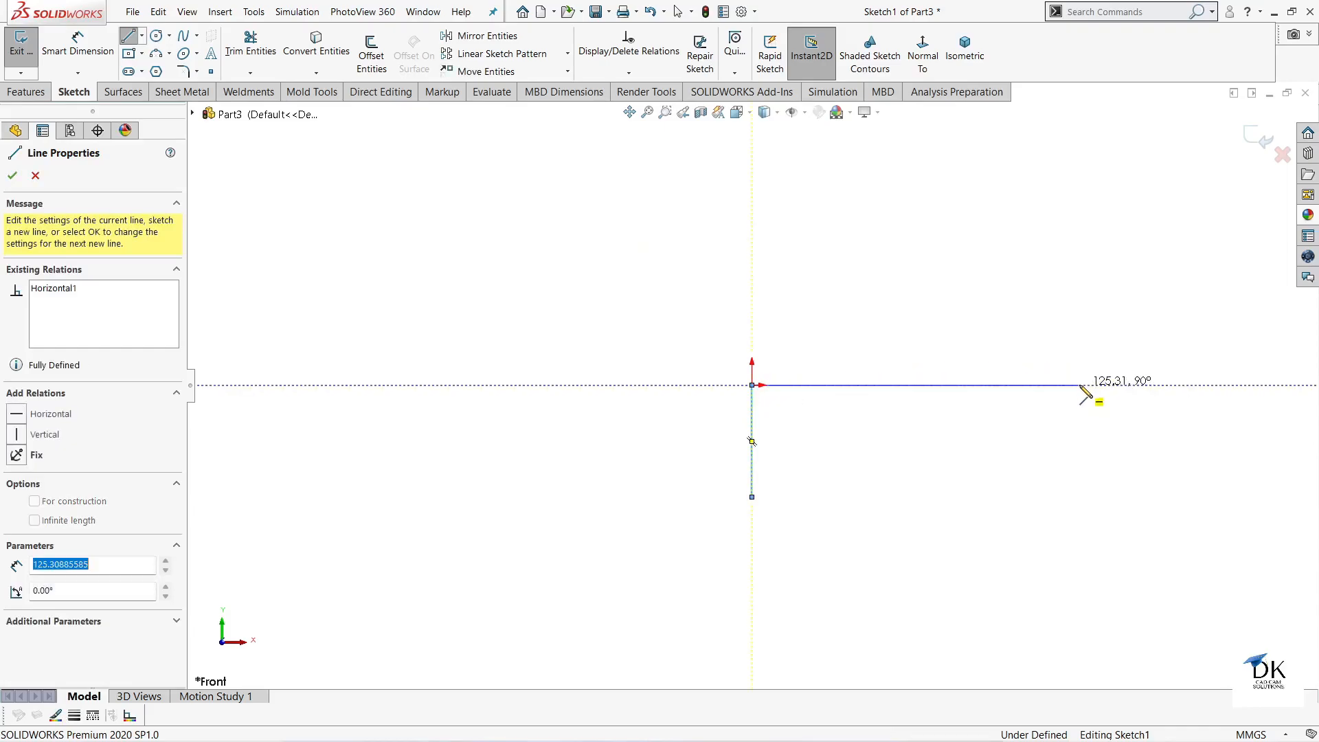
click(1079, 481)
right_click(1142, 396)
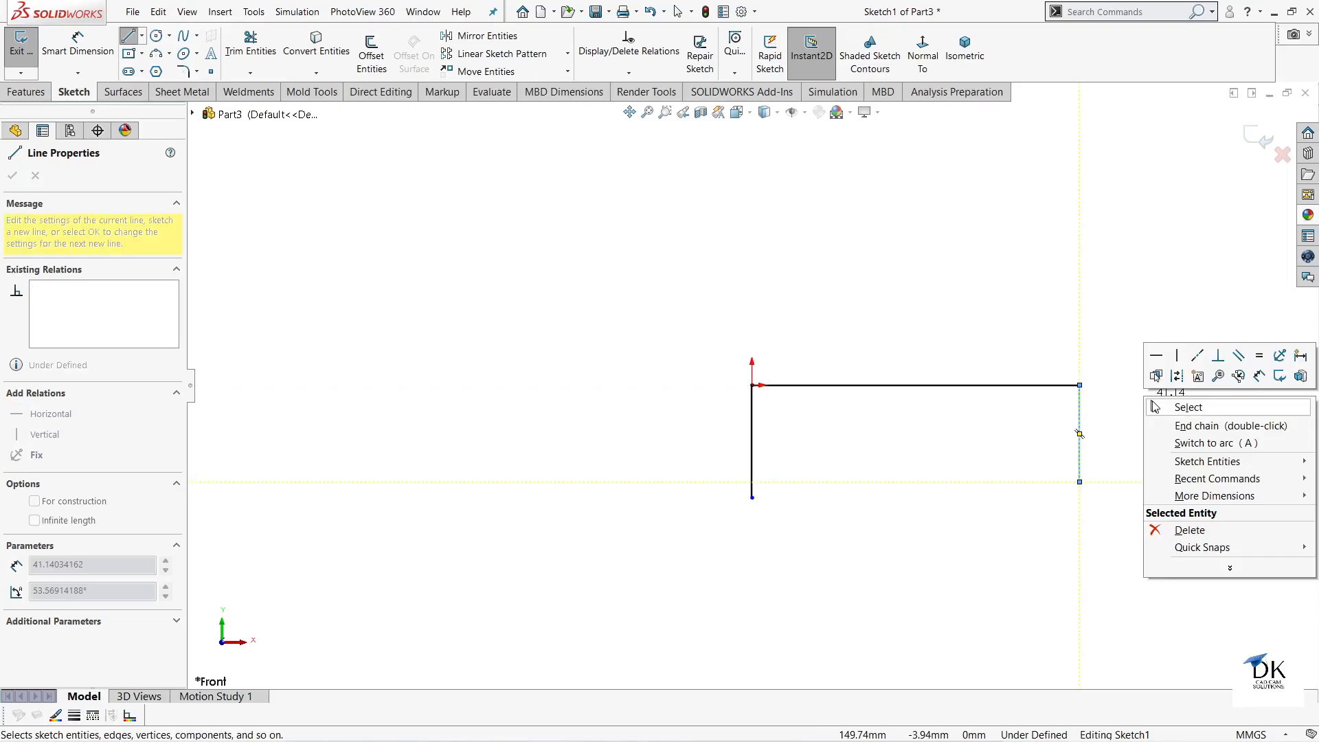
click(1156, 406)
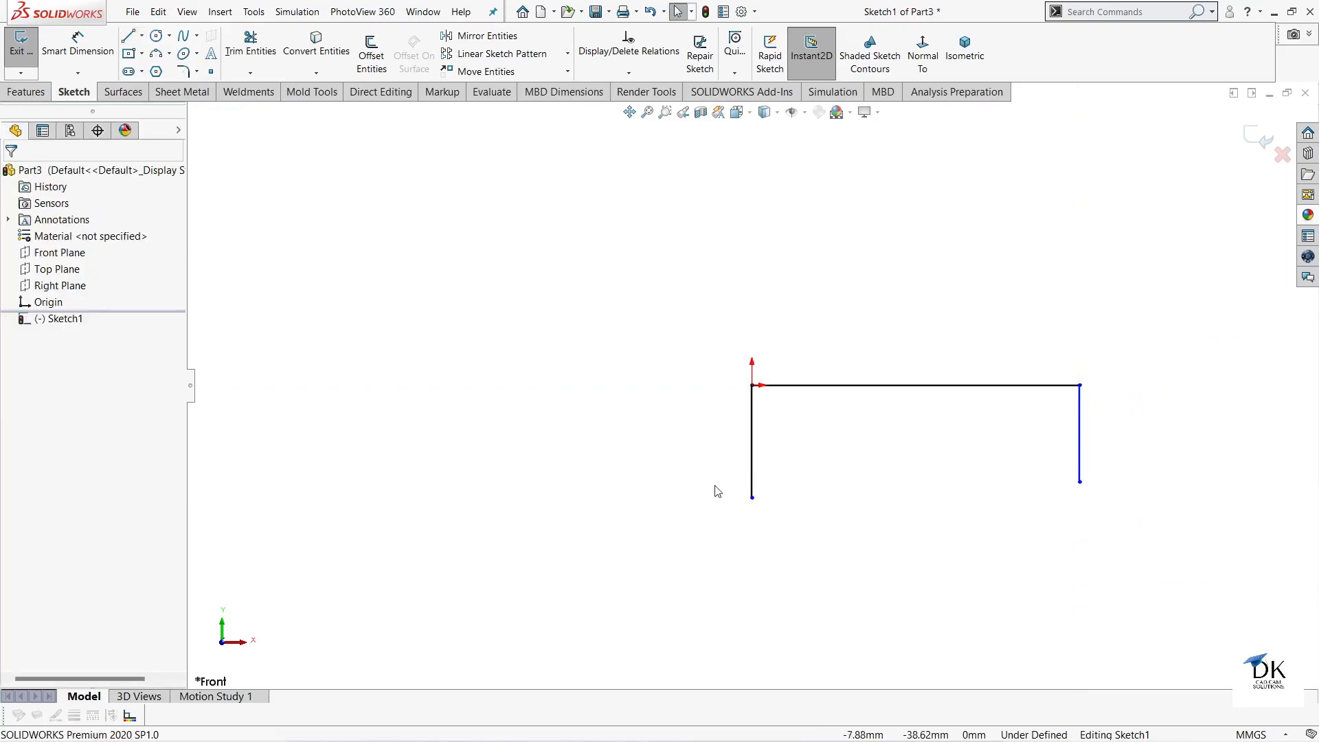
Add an equal relation between the two vertical lines of the path.
click(753, 438)
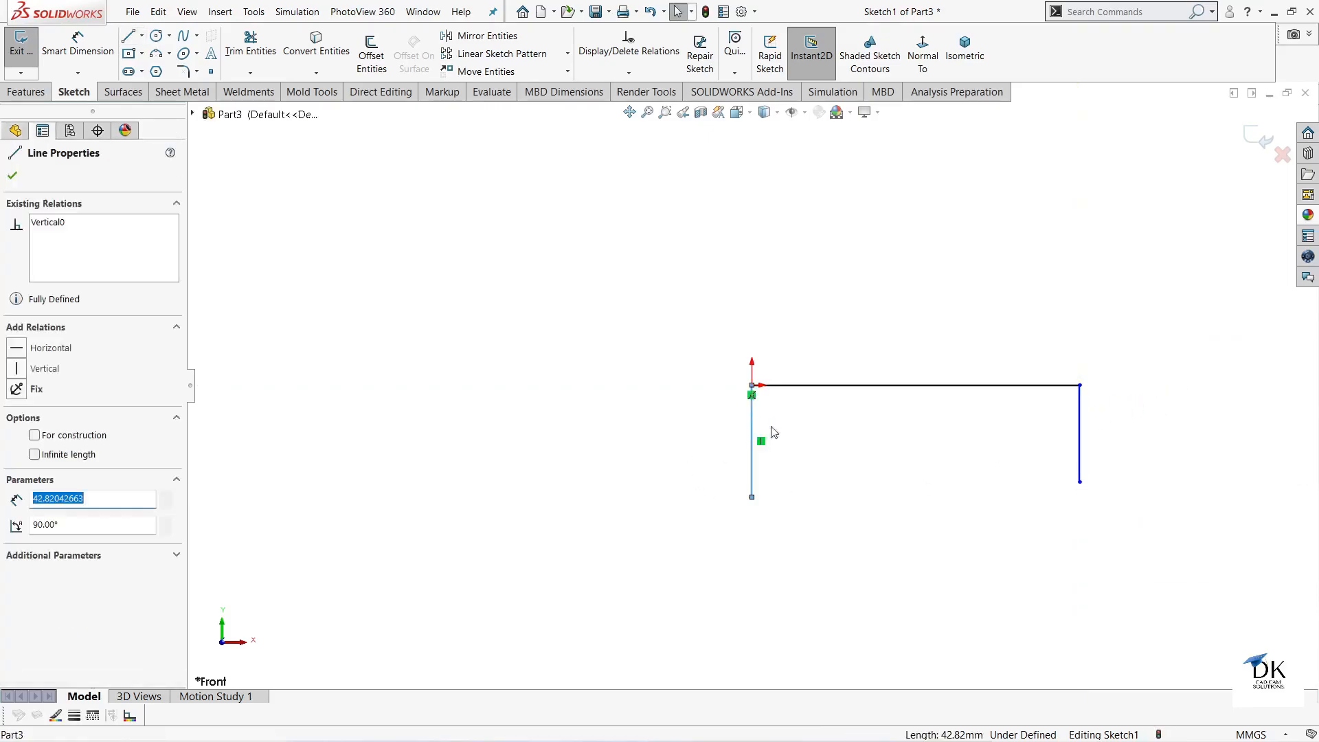
ctrl+click(1079, 419)
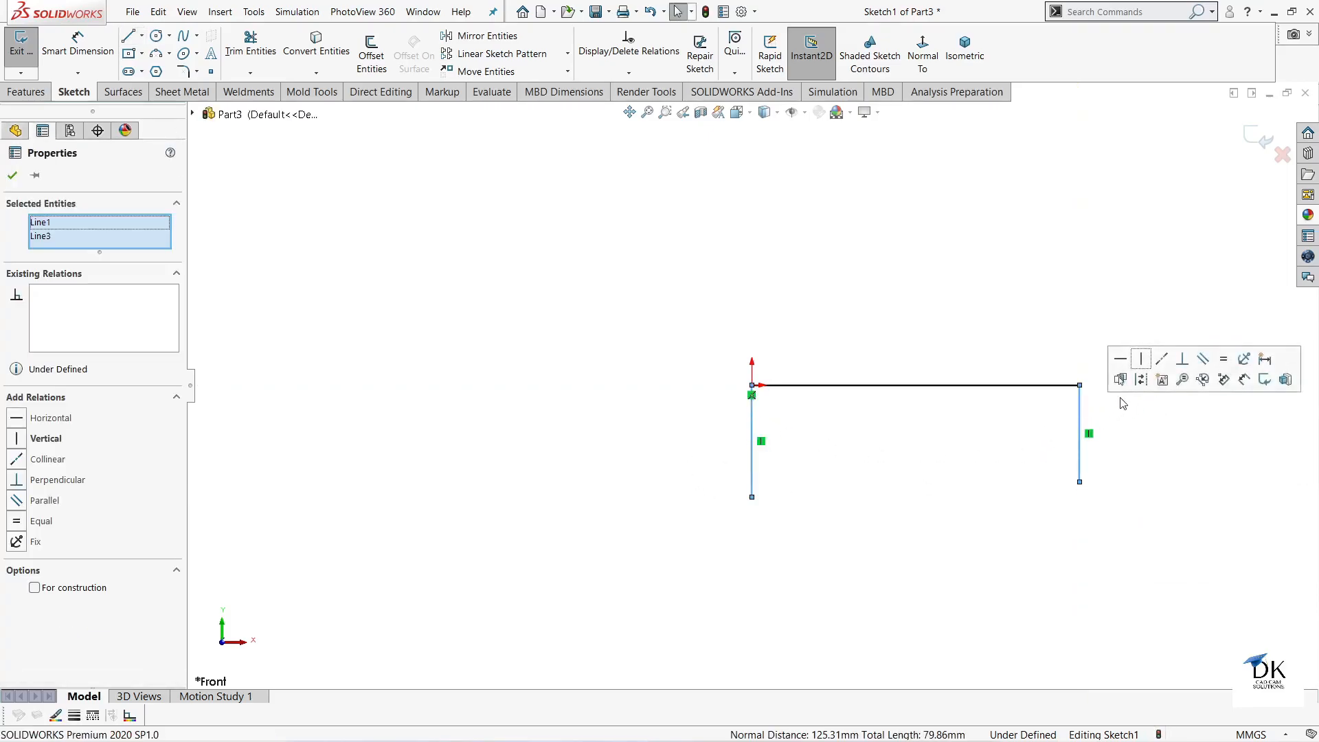
click(1223, 358)
click(17, 176)
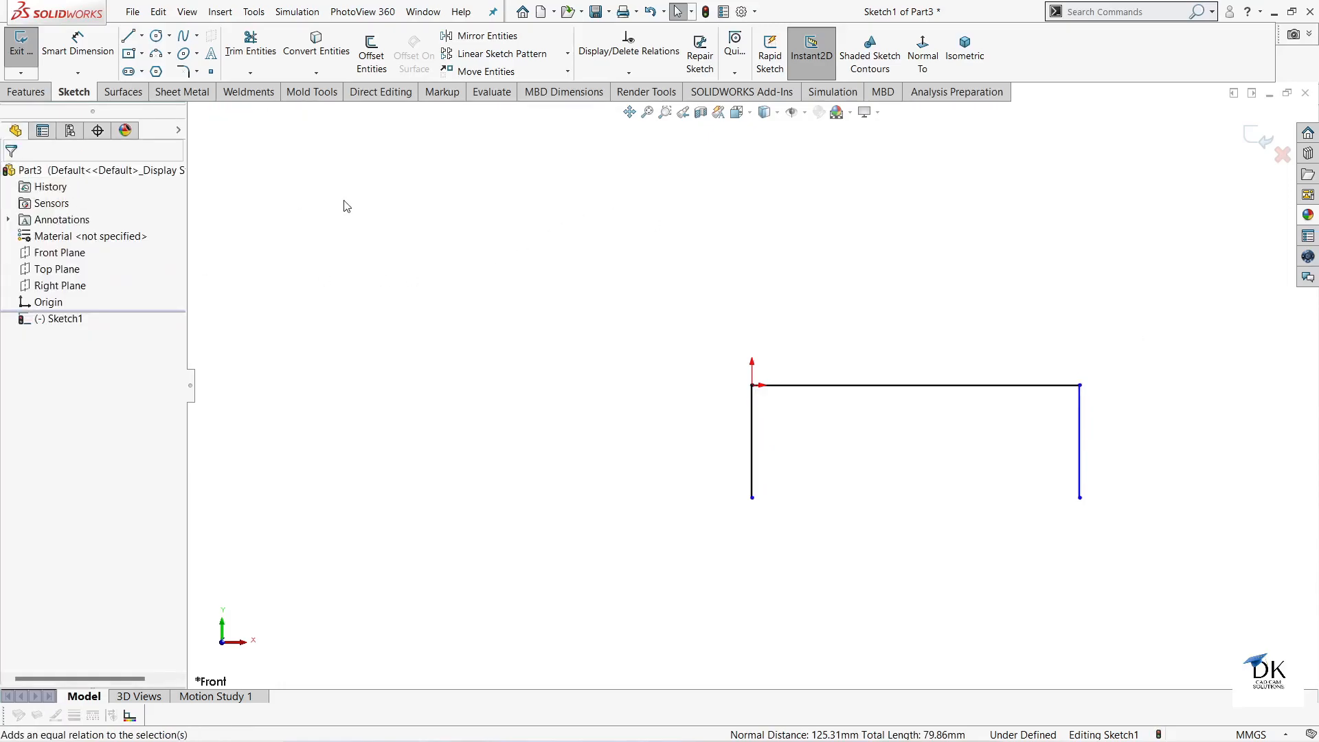
Dimension the horizontal line of the path at 500 mm.
click(77, 43)
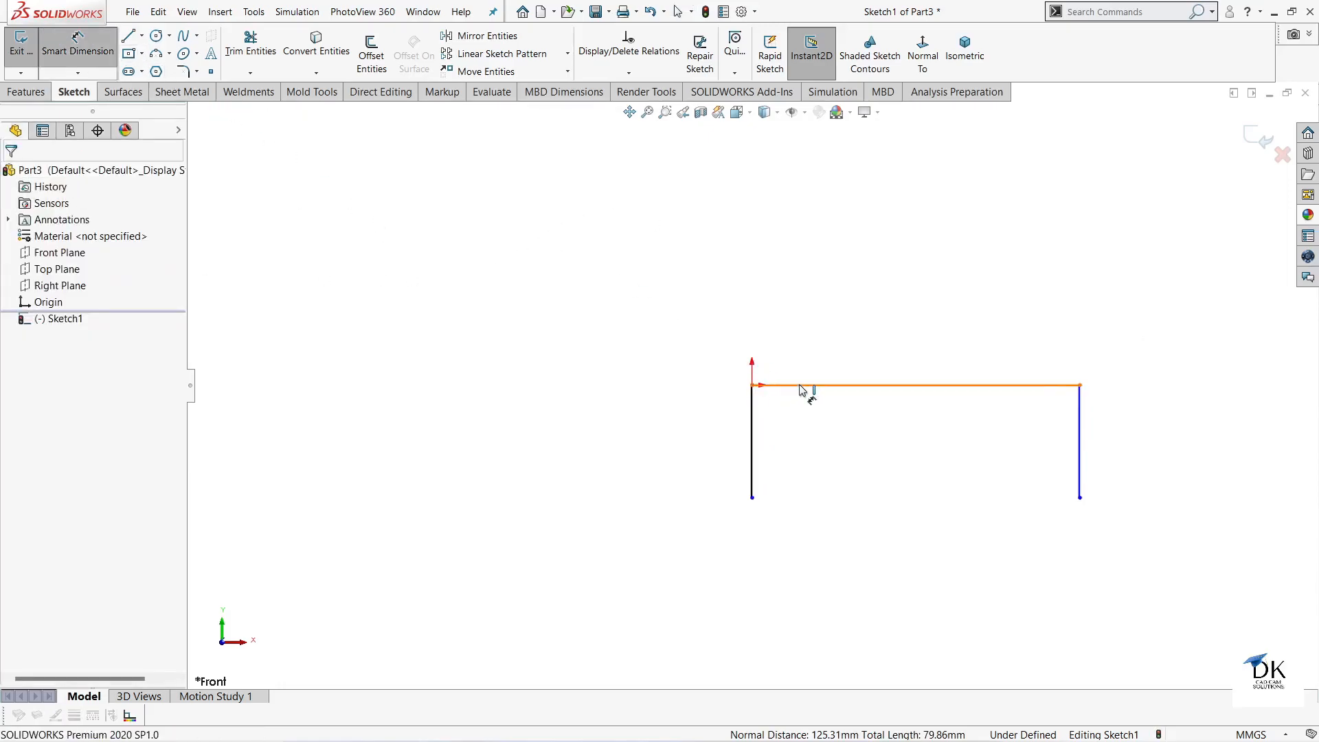
click(800, 385)
click(829, 324)
text(5)
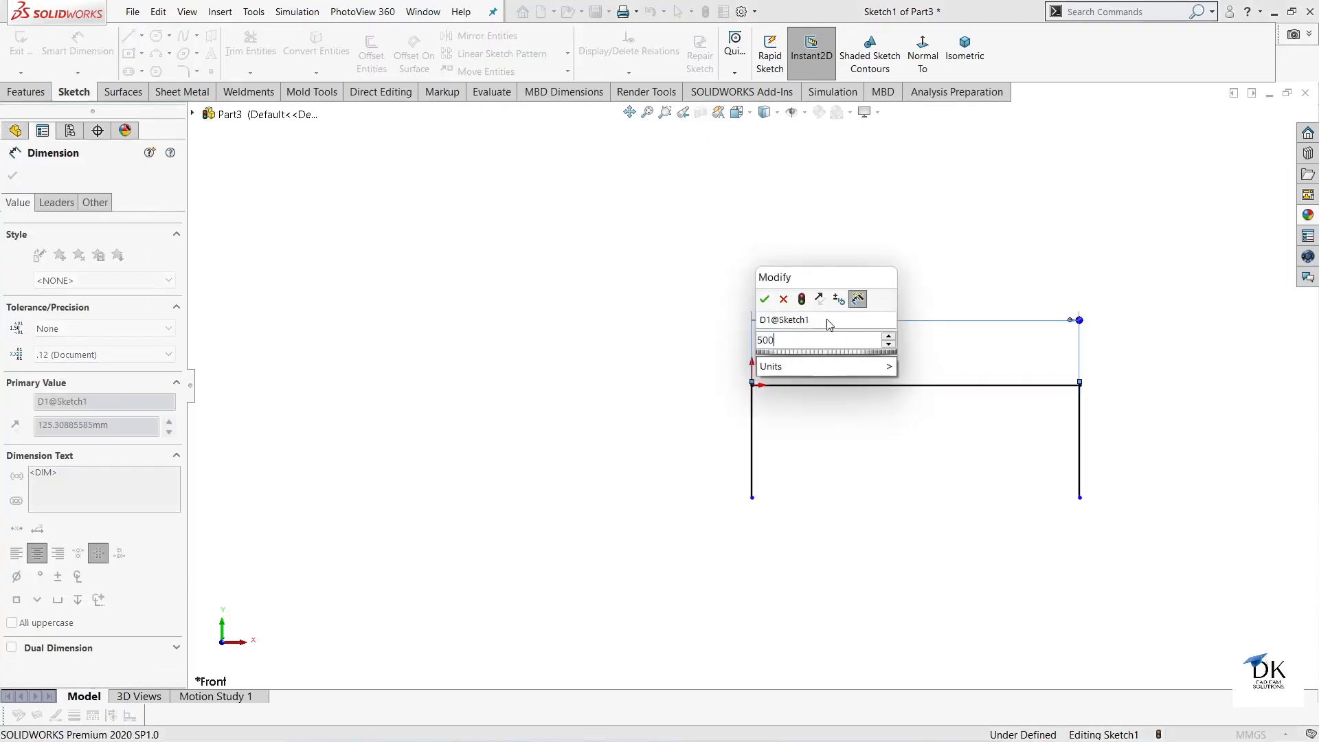
text(00)
key(Return)
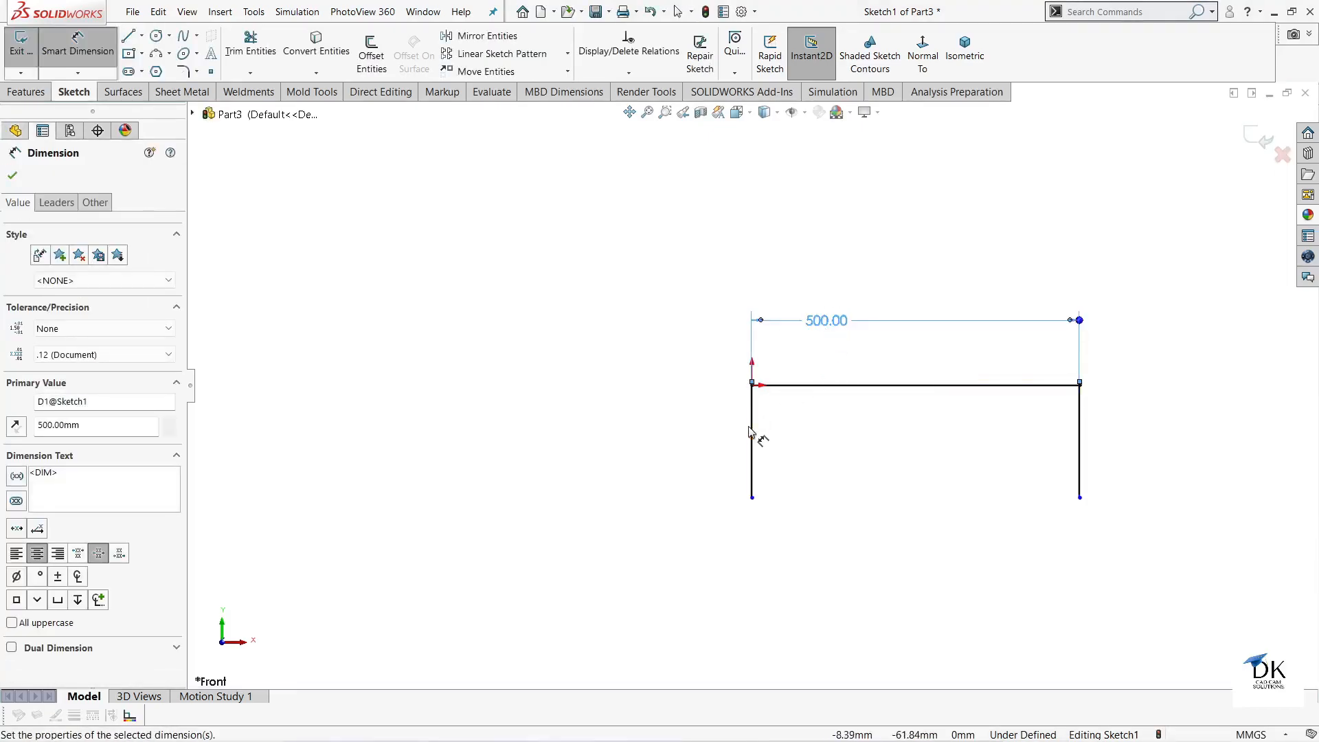
Dimension the vertical line below the origin at 150 mm.
click(751, 431)
click(707, 430)
text(1)
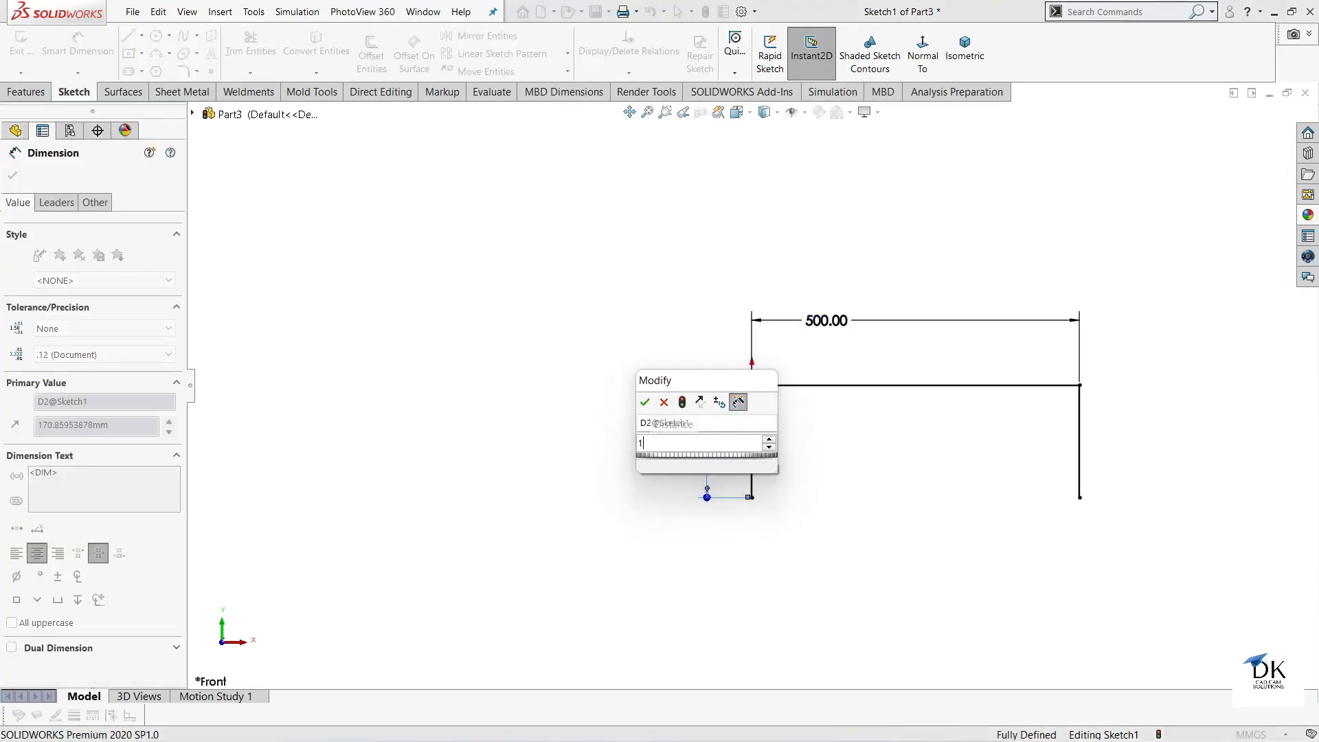
text(50)
key(Return)
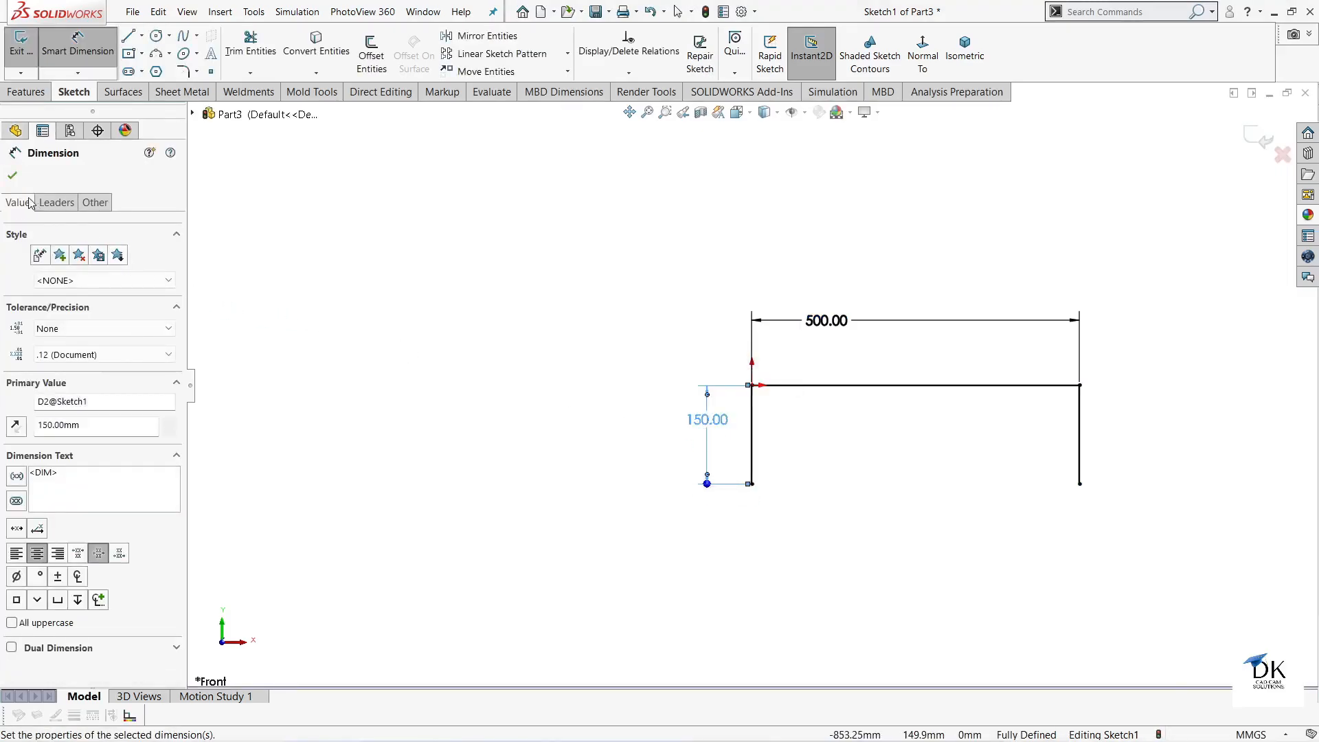
key(Escape)
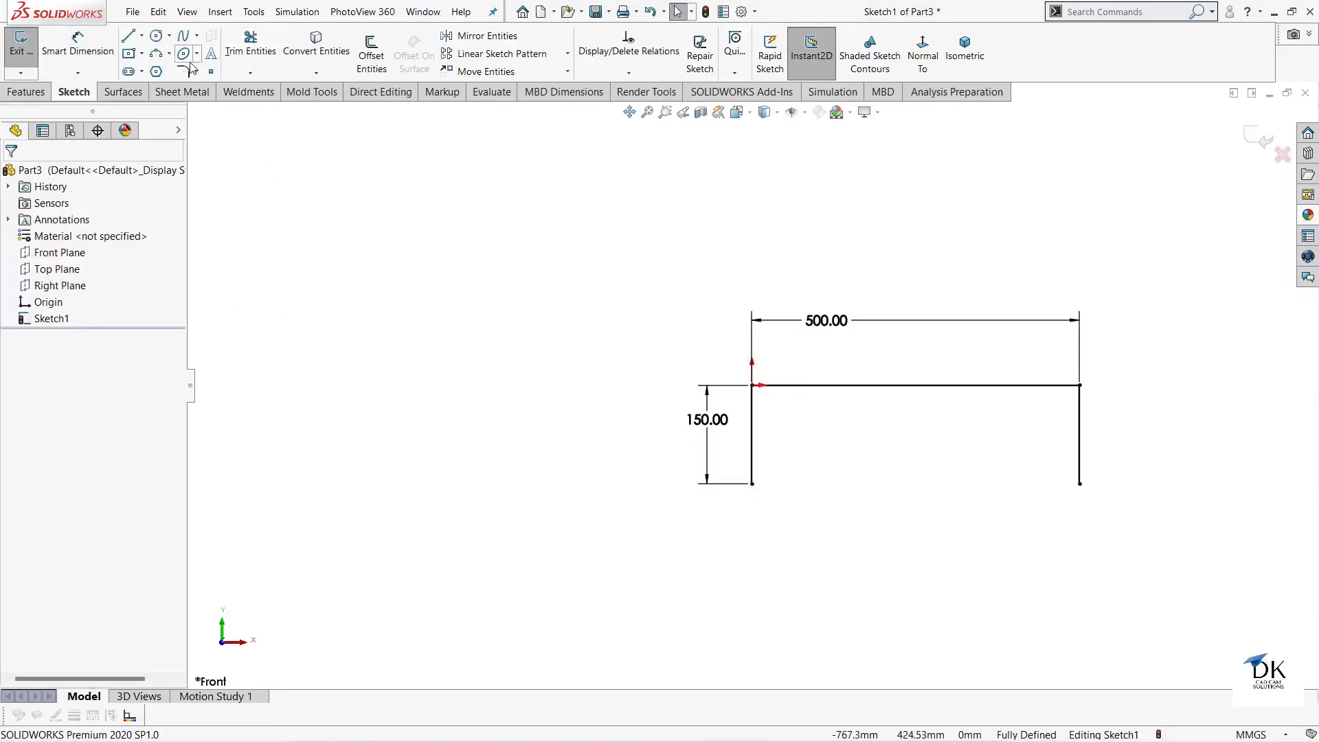
Fillet both upper corners of the path with a 100 mm radius, accepting removal of the equal relation.
click(184, 71)
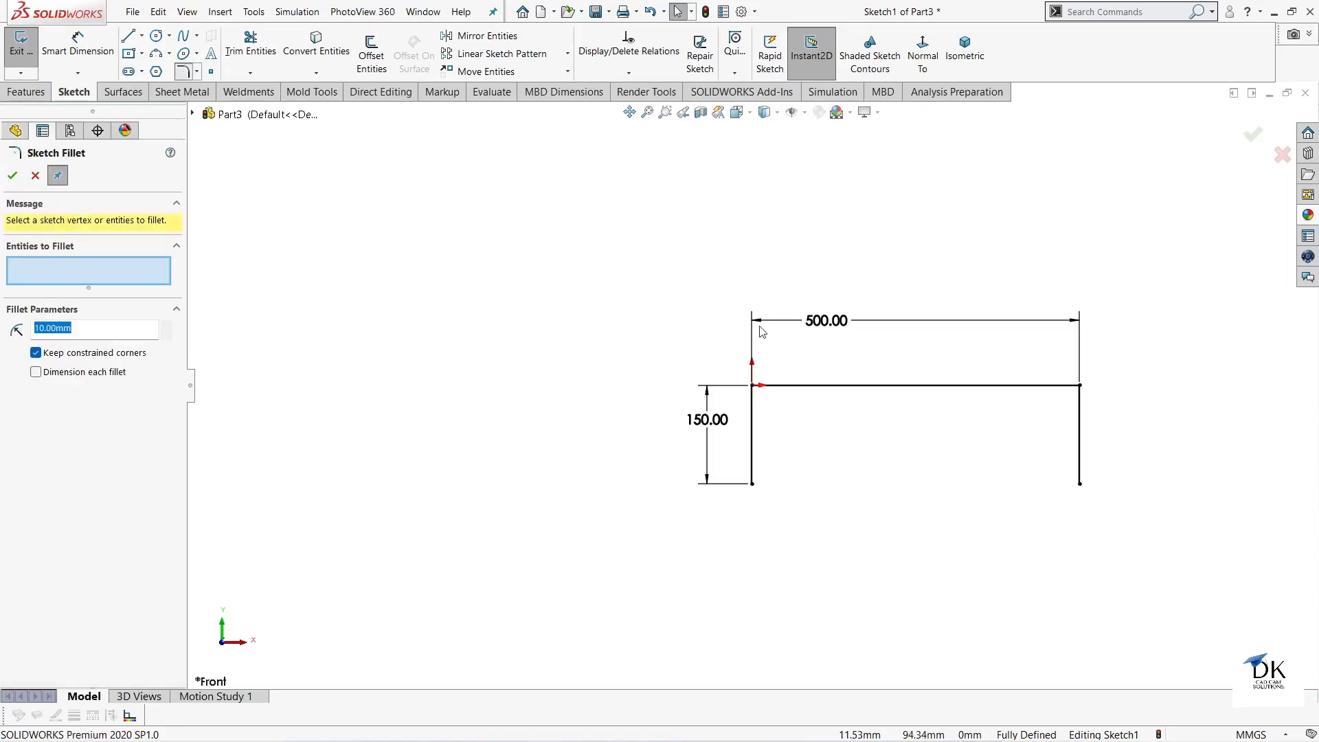
click(754, 386)
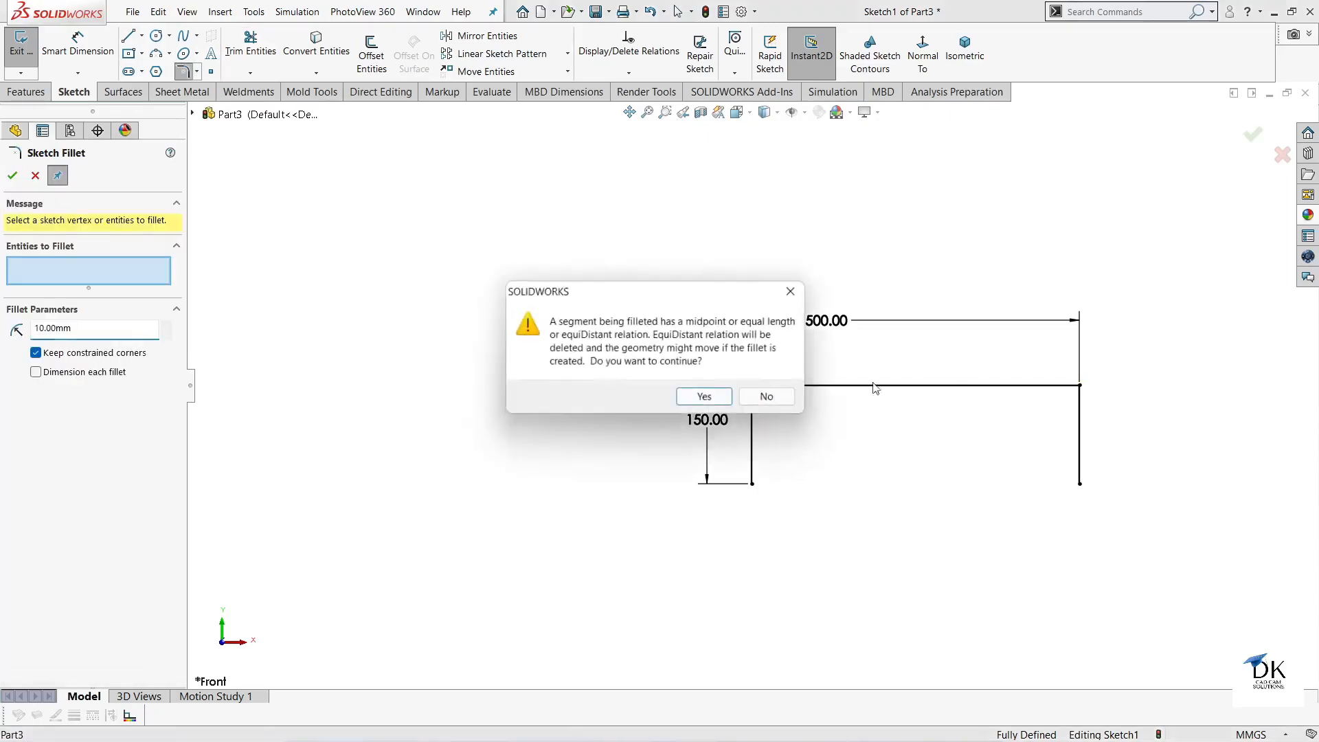
click(708, 399)
click(1080, 387)
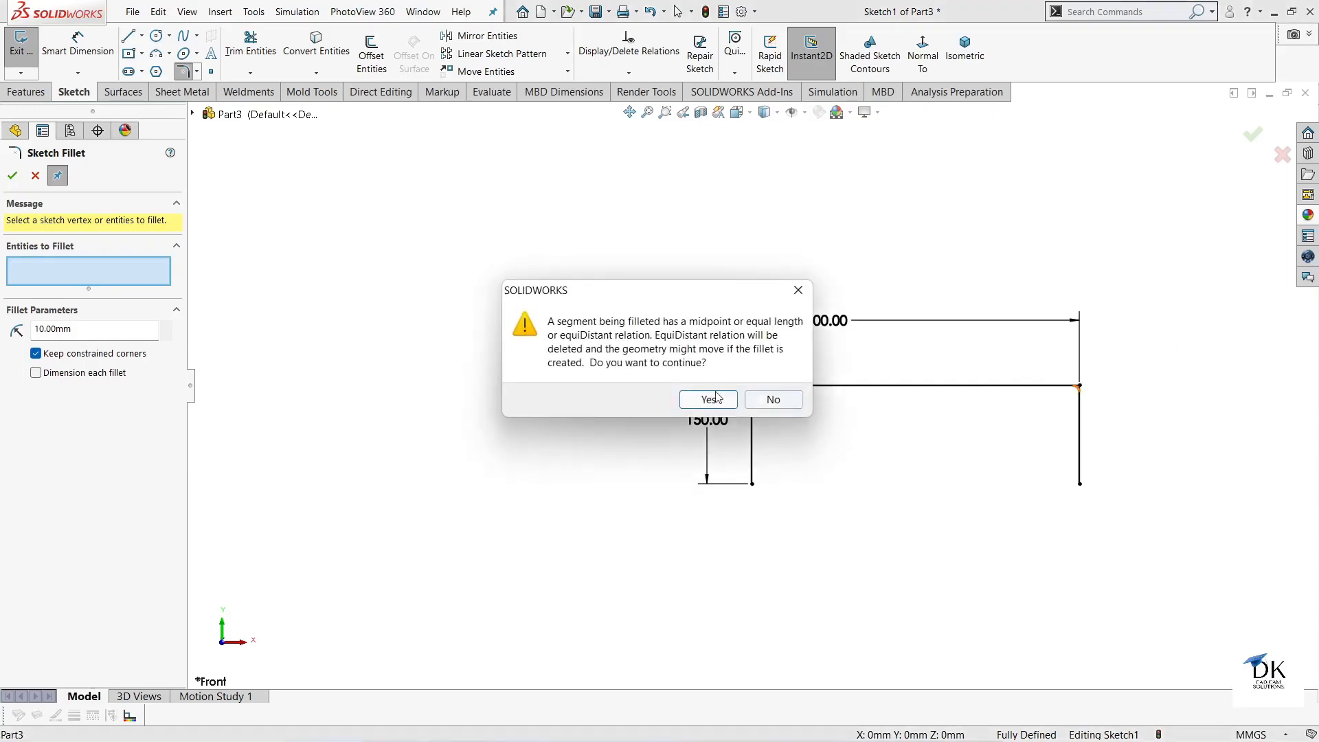
click(707, 398)
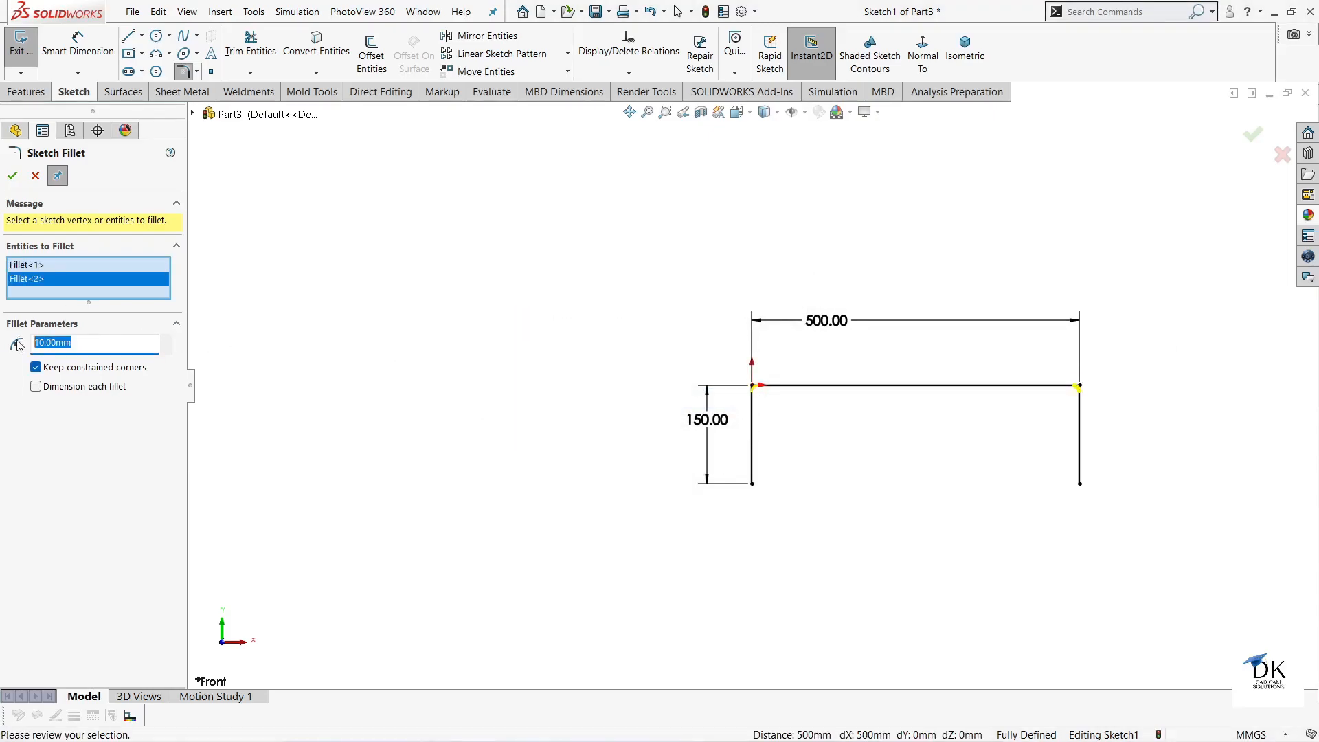
text(100)
key(Return)
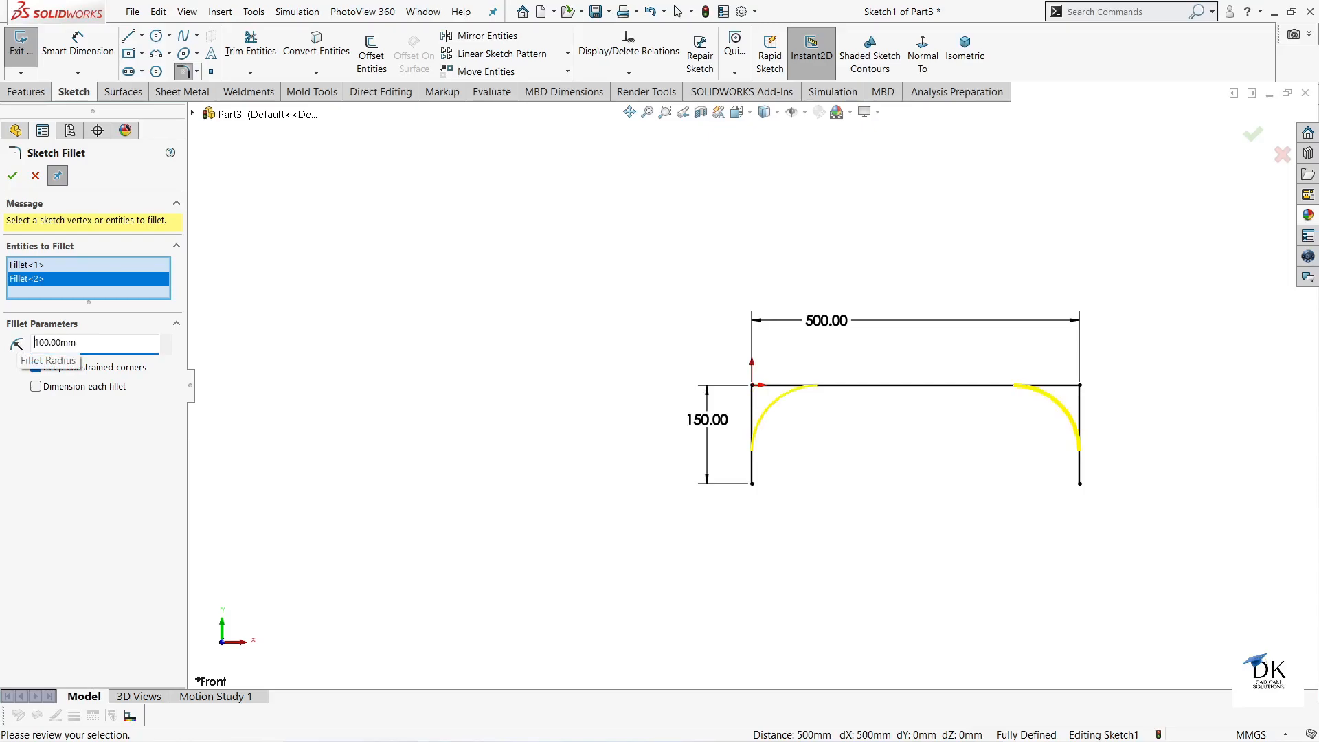
click(19, 177)
click(14, 175)
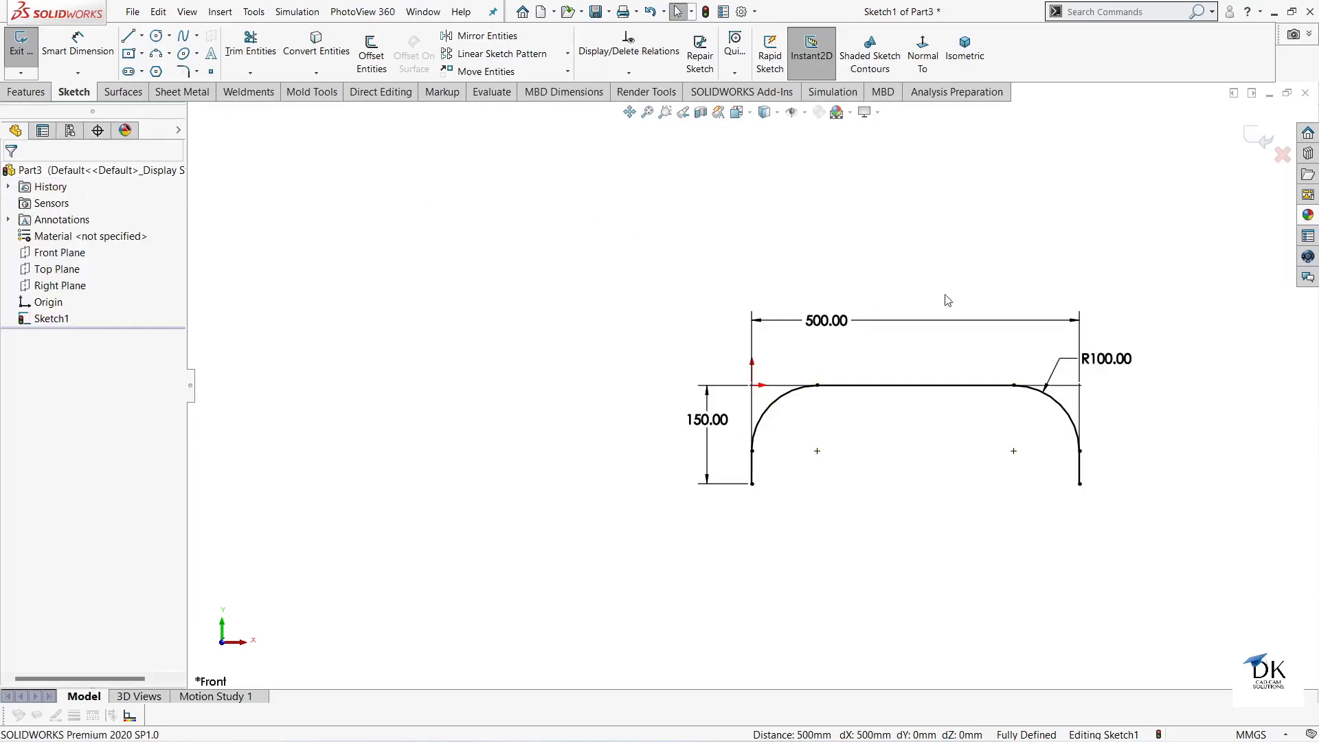
Finish the sketch and set up a Swept Boss/Base along it with a circular profile of 100 mm diameter.
click(1258, 137)
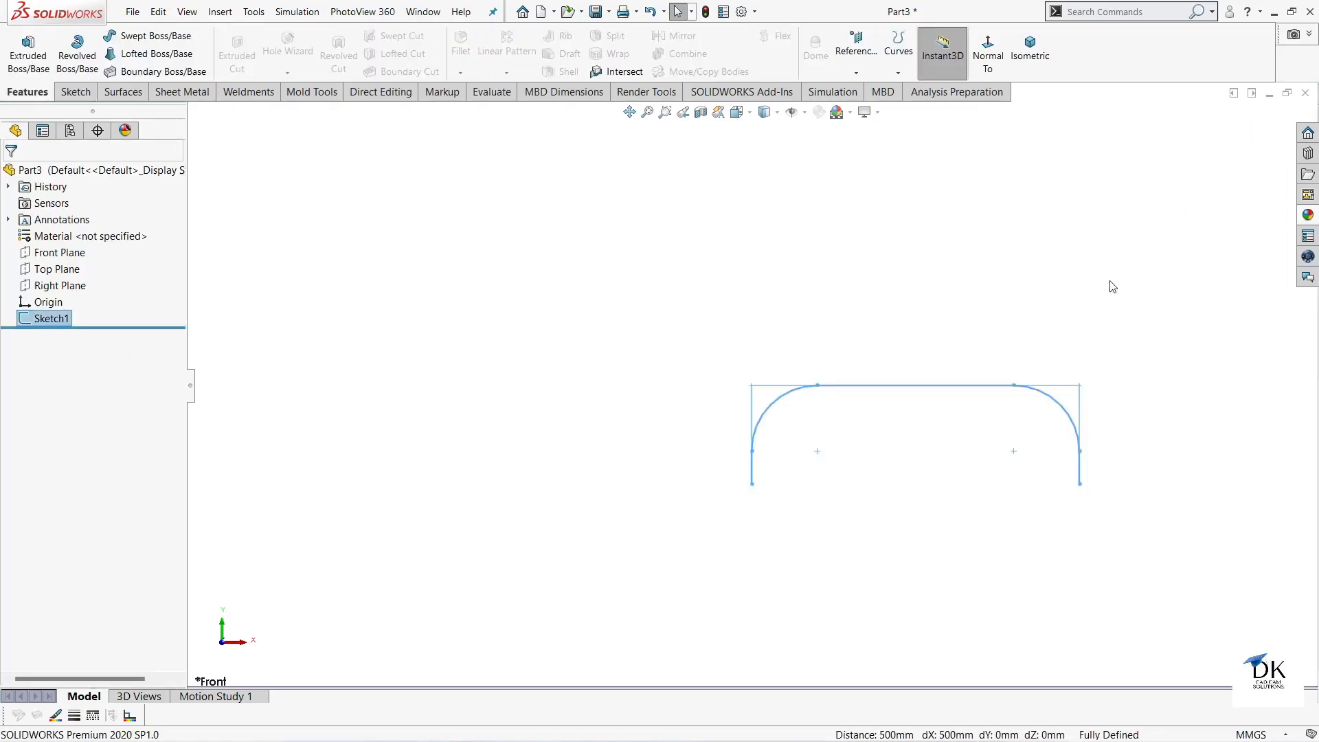
mouse_move(1151, 333)
middle_down()
mouse_move(1127, 241)
mouse_move(1018, 580)
mouse_move(940, 483)
middle_up()
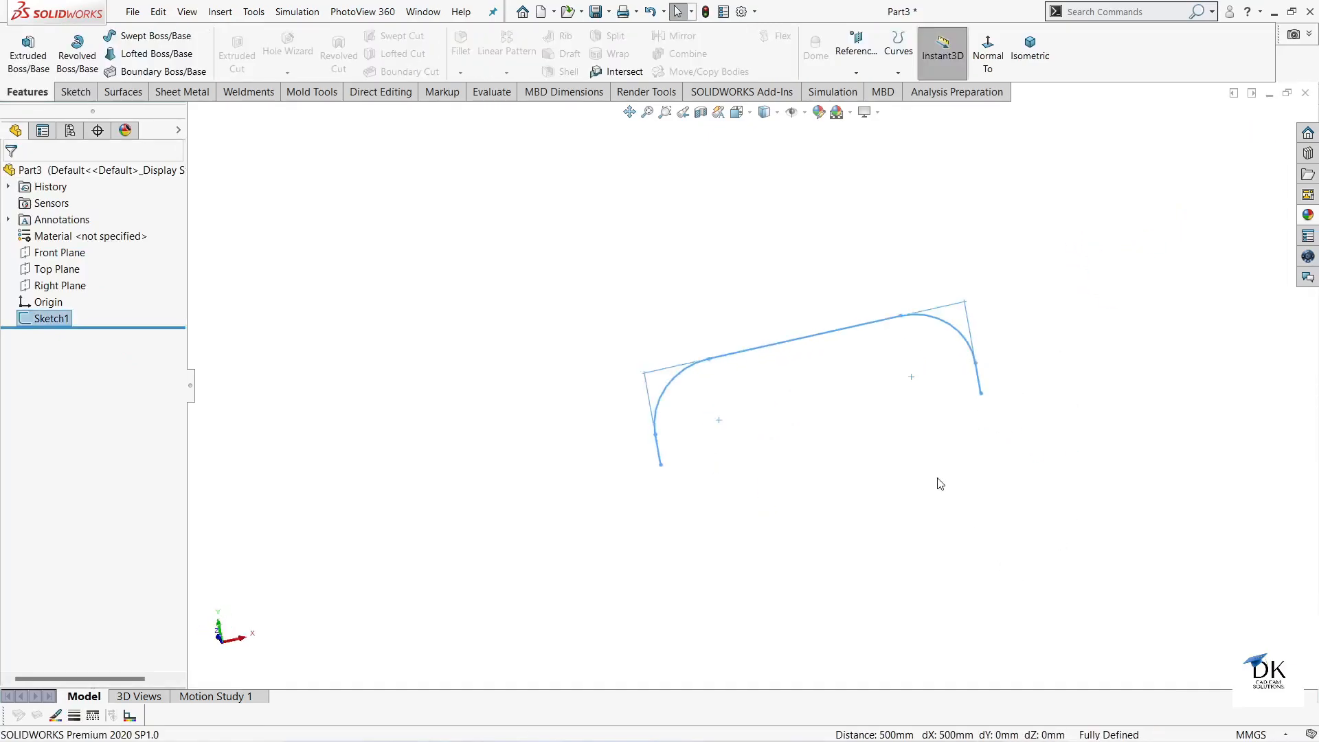
mouse_move(857, 466)
middle_down()
mouse_move(833, 165)
mouse_move(834, 345)
mouse_move(790, 323)
middle_up()
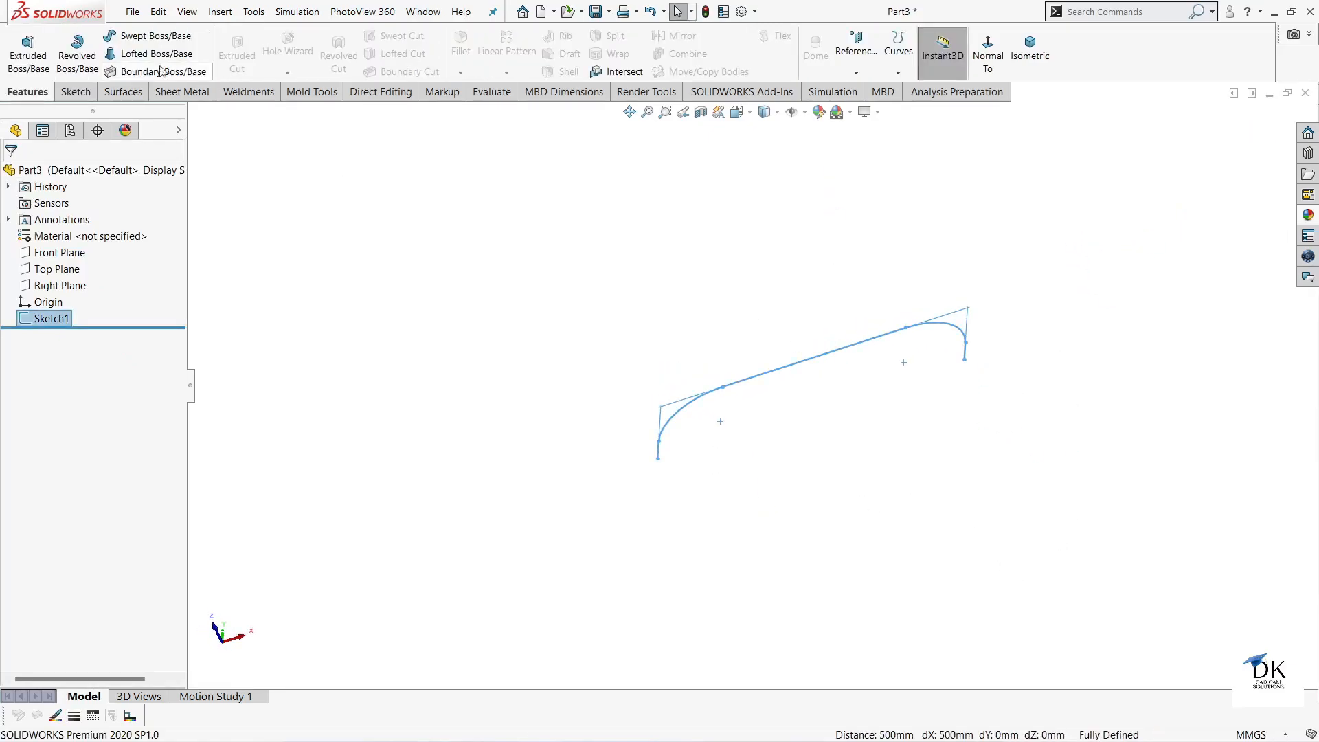
click(141, 37)
middle_drag(443, 250, 424, 411)
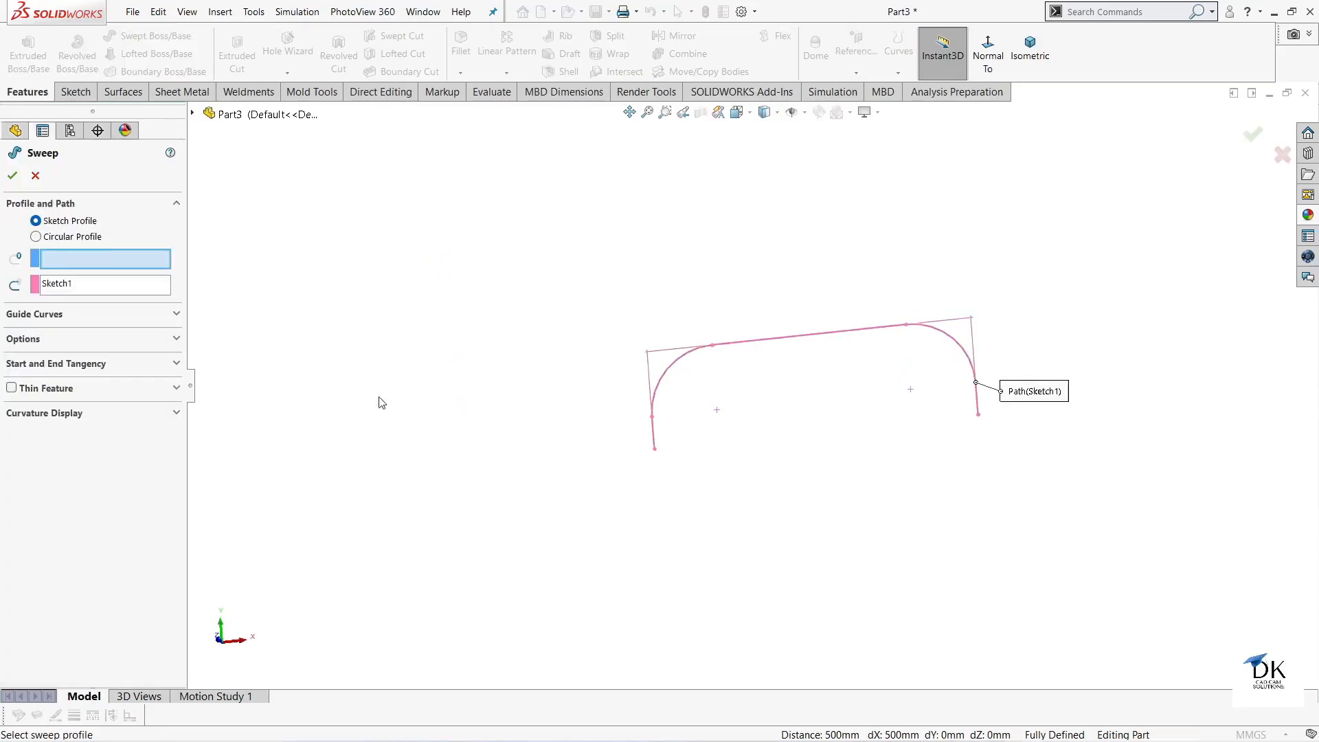
click(36, 237)
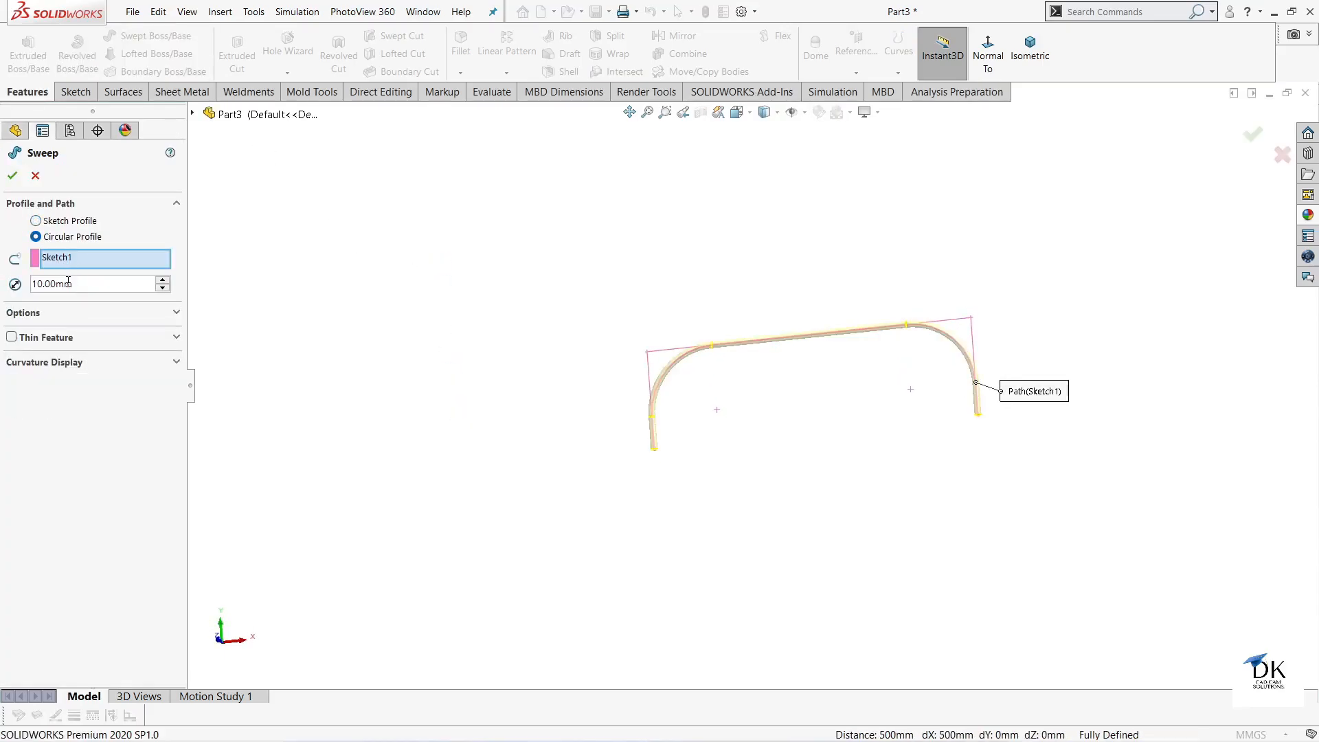
text(1100)
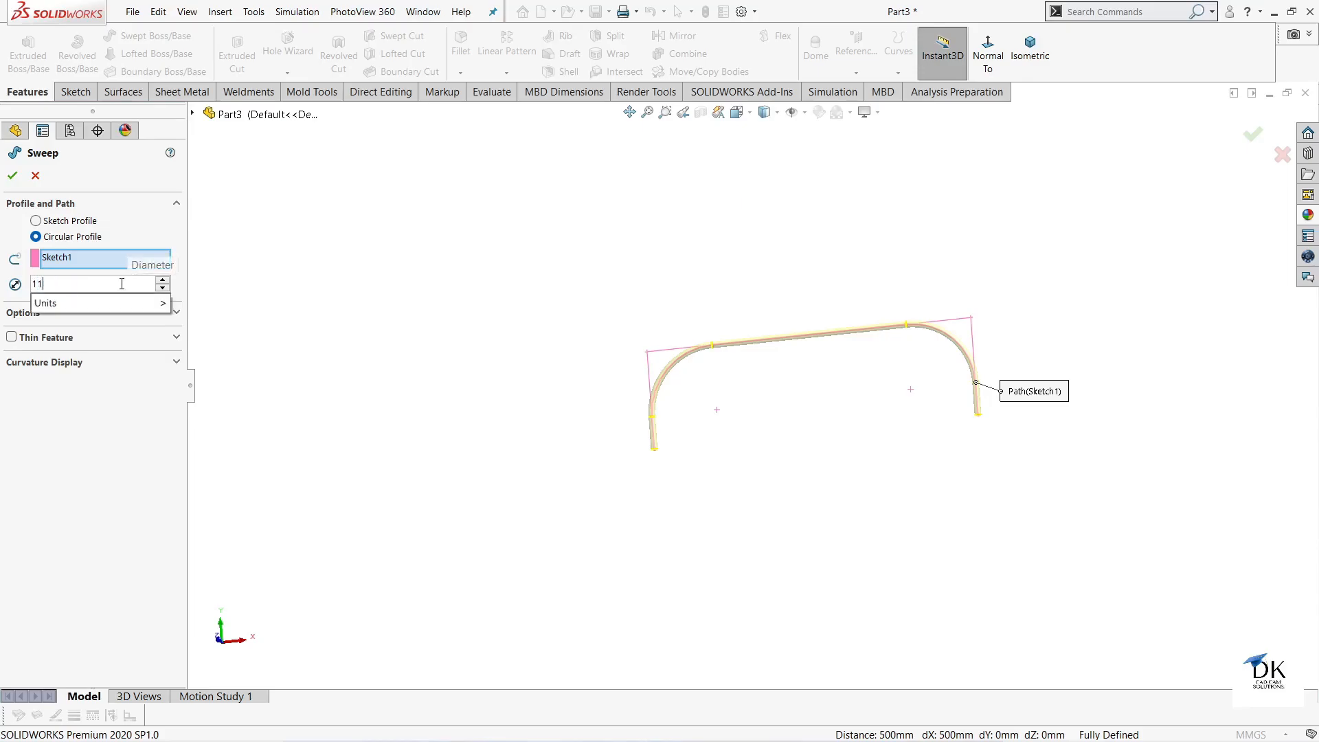
key(BackSpace)
key(BackSpace)
key(BackSpace)
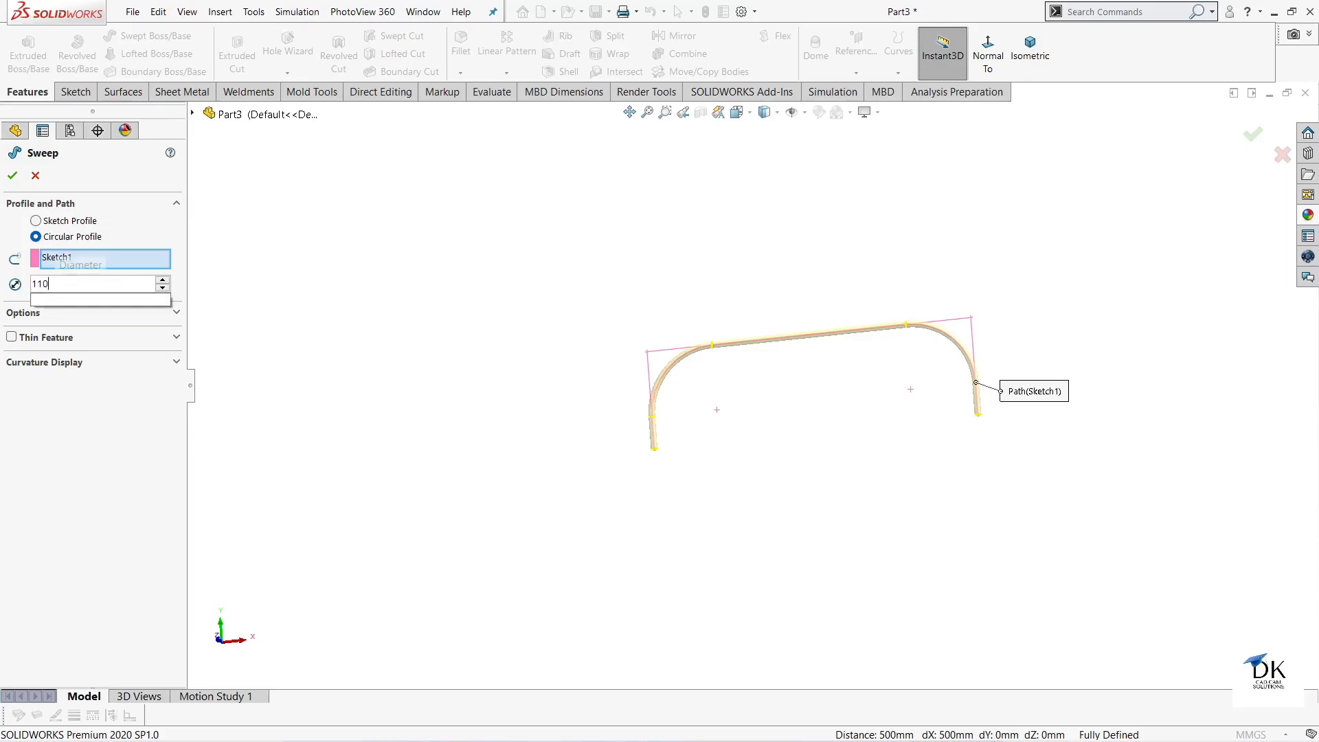
text(0)
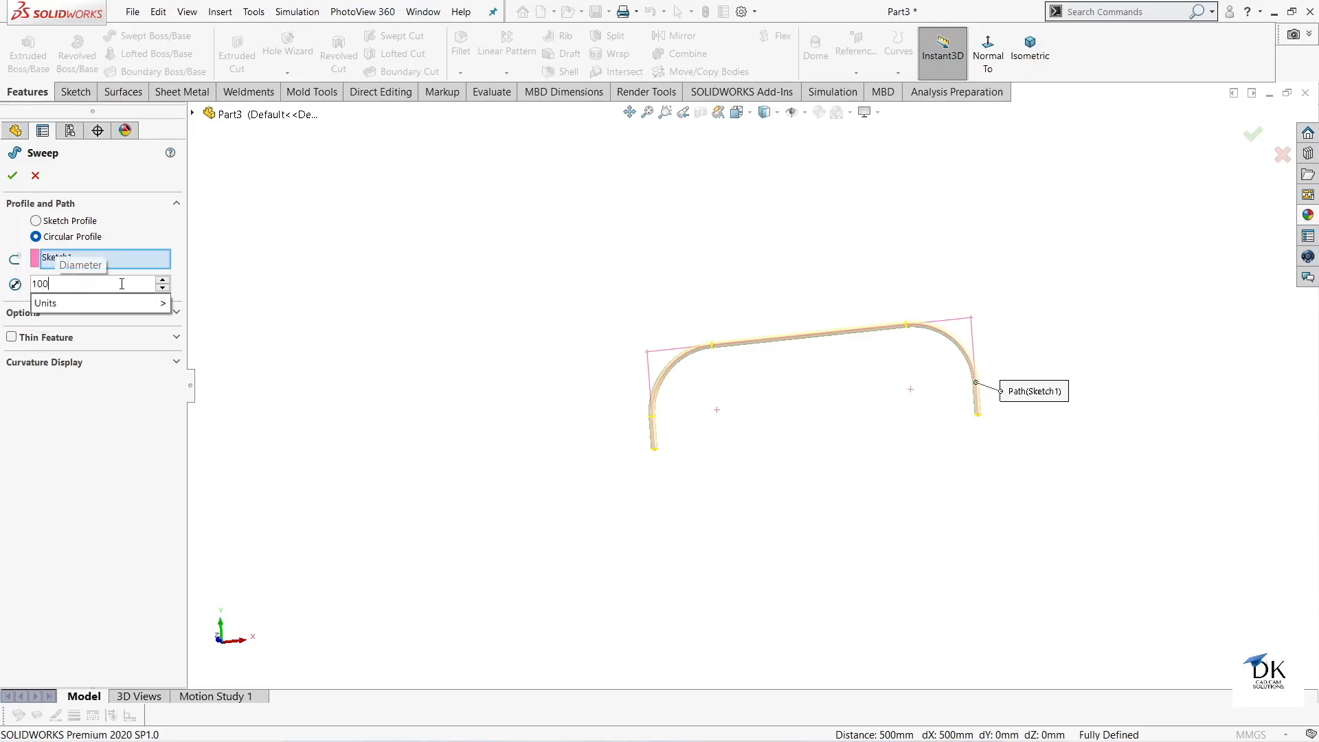
key(Return)
middle_drag(789, 603, 830, 439)
scroll(830, 440, down, 2)
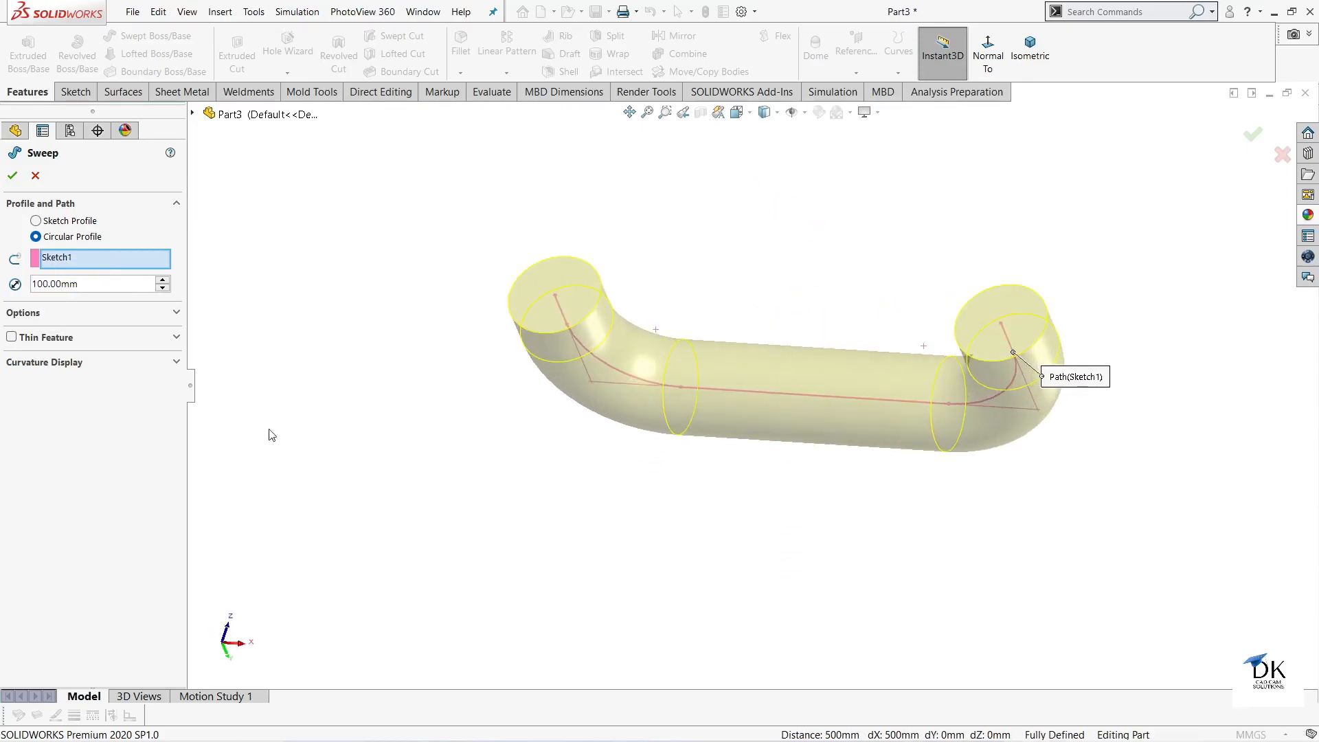
Make the sweep a one-direction thin feature with 10 mm wall thickness, reversed to the inside, and create it.
click(12, 337)
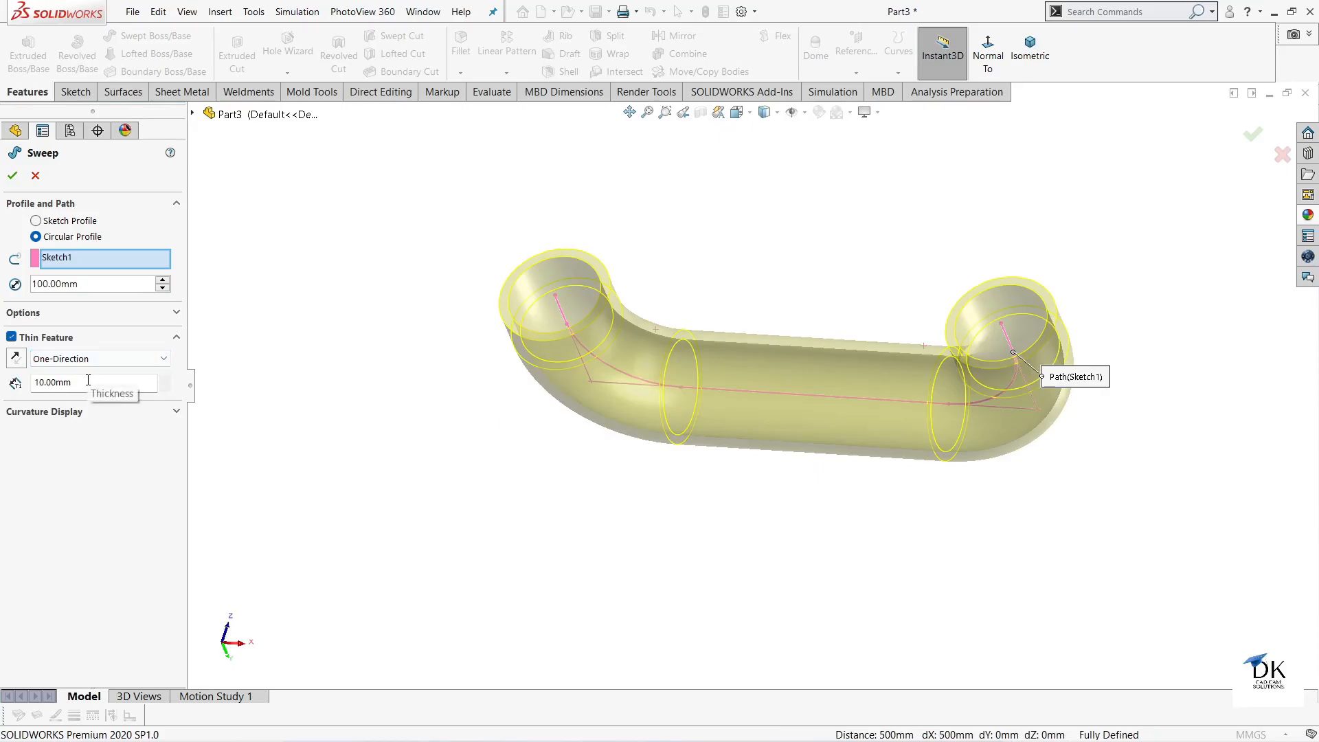
click(21, 361)
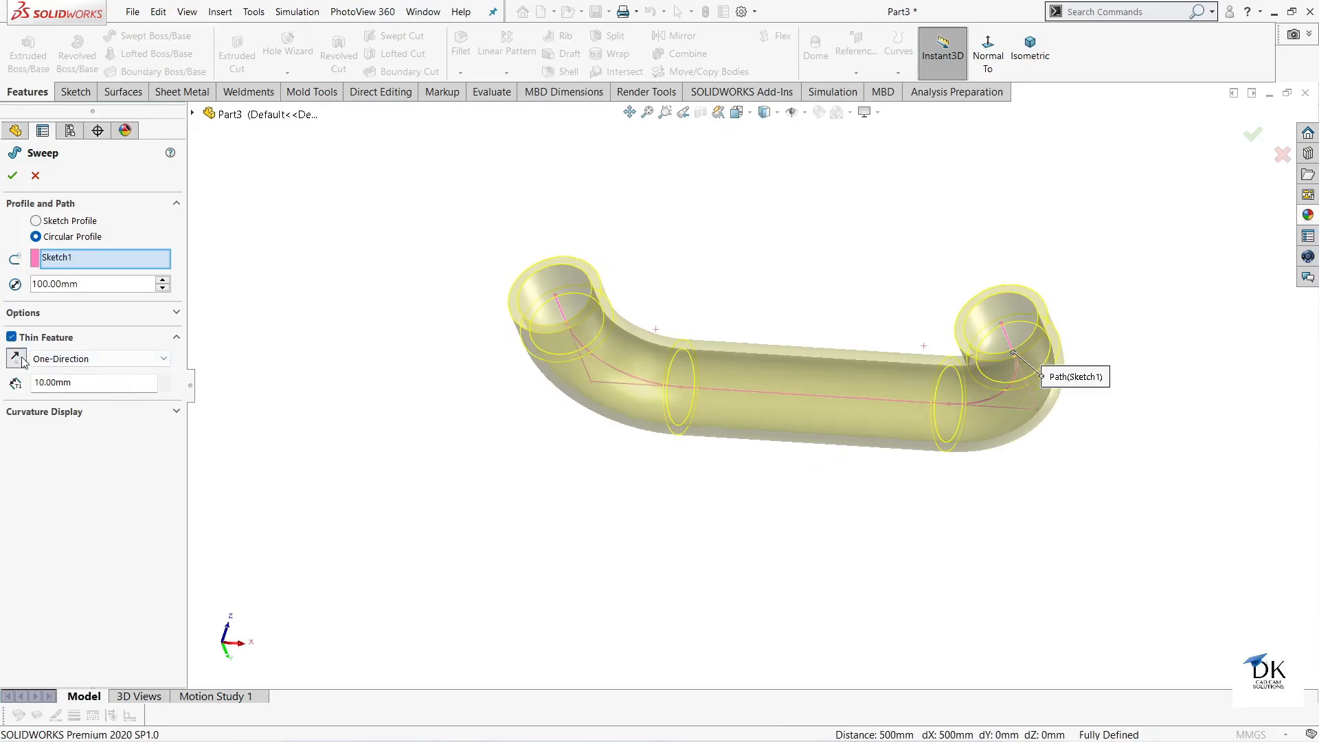
click(13, 176)
middle_drag(833, 530, 824, 440)
middle_drag(702, 502, 770, 443)
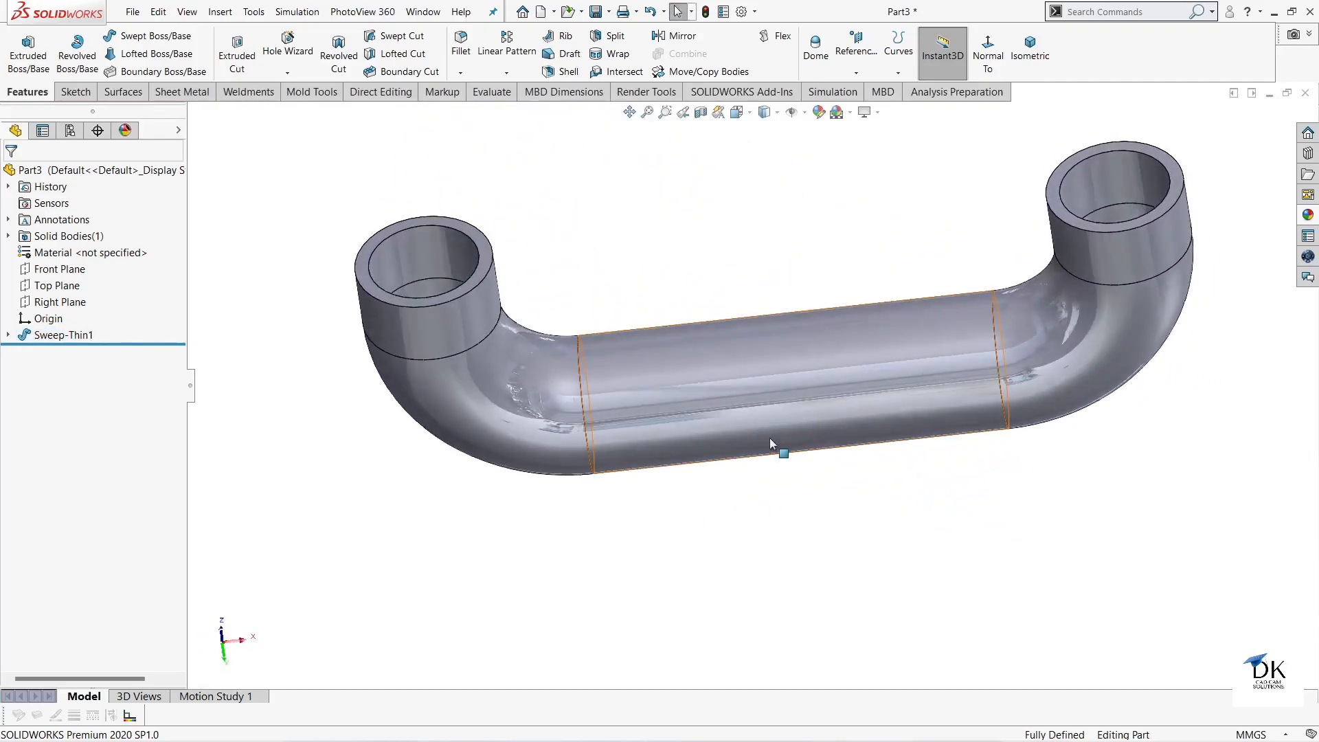
middle_drag(910, 545, 799, 543)
middle_drag(750, 481, 765, 533)
scroll(555, 262, up, 1)
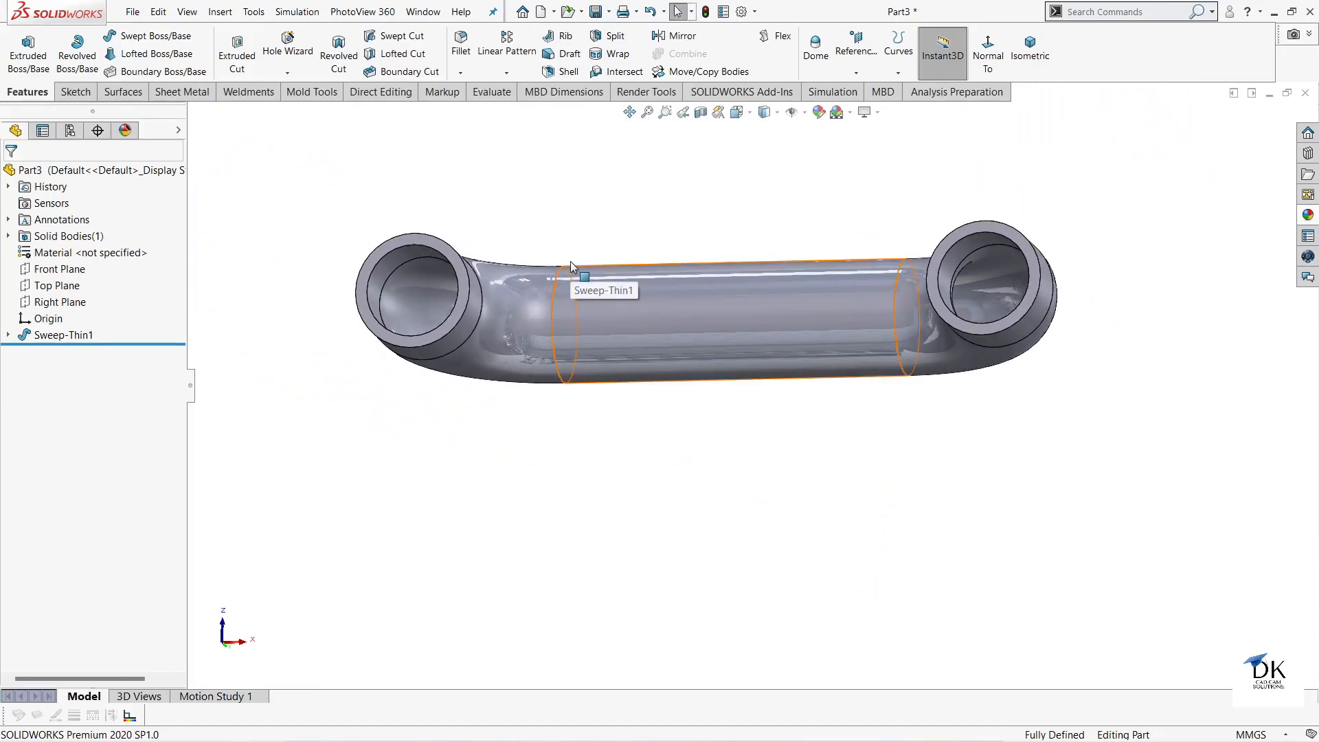
Start a sketch on the ring-shaped end face at the origin end of the pipe and convert its outer and inner circular edges.
scroll(570, 261, down, 1)
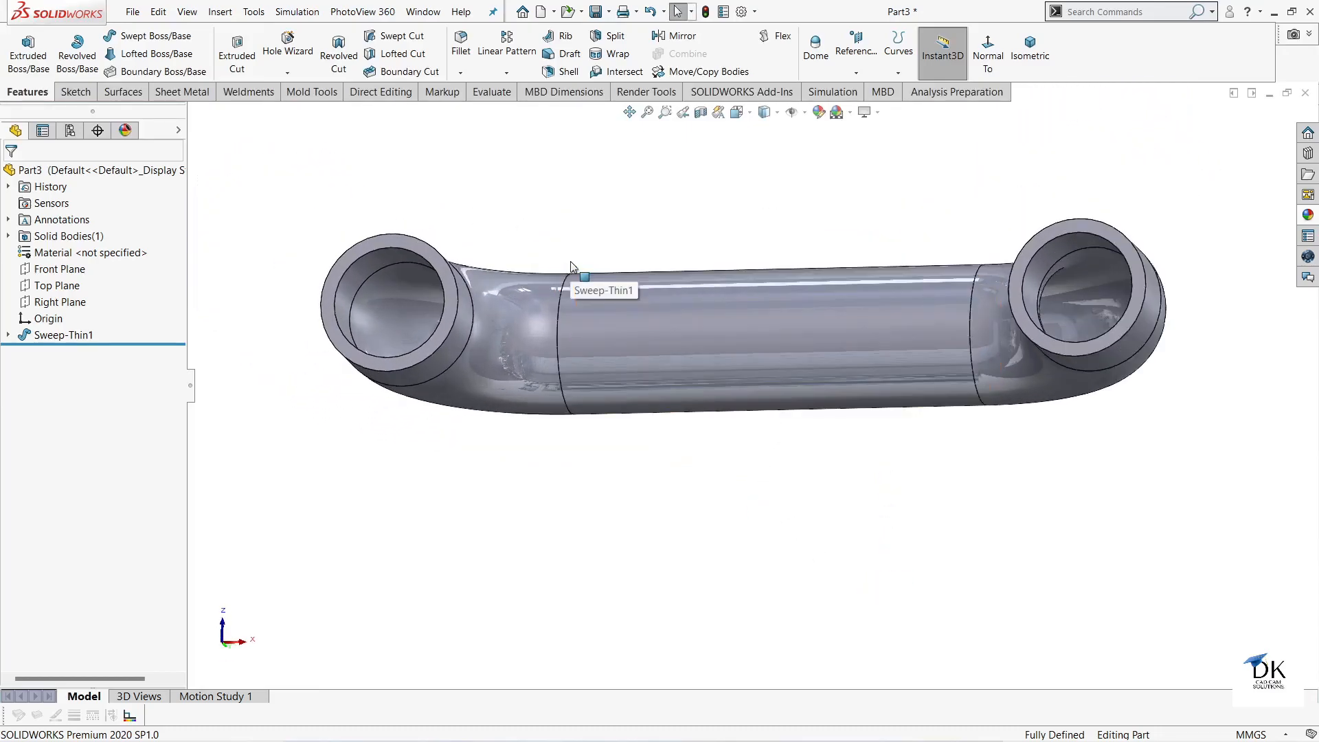
click(437, 261)
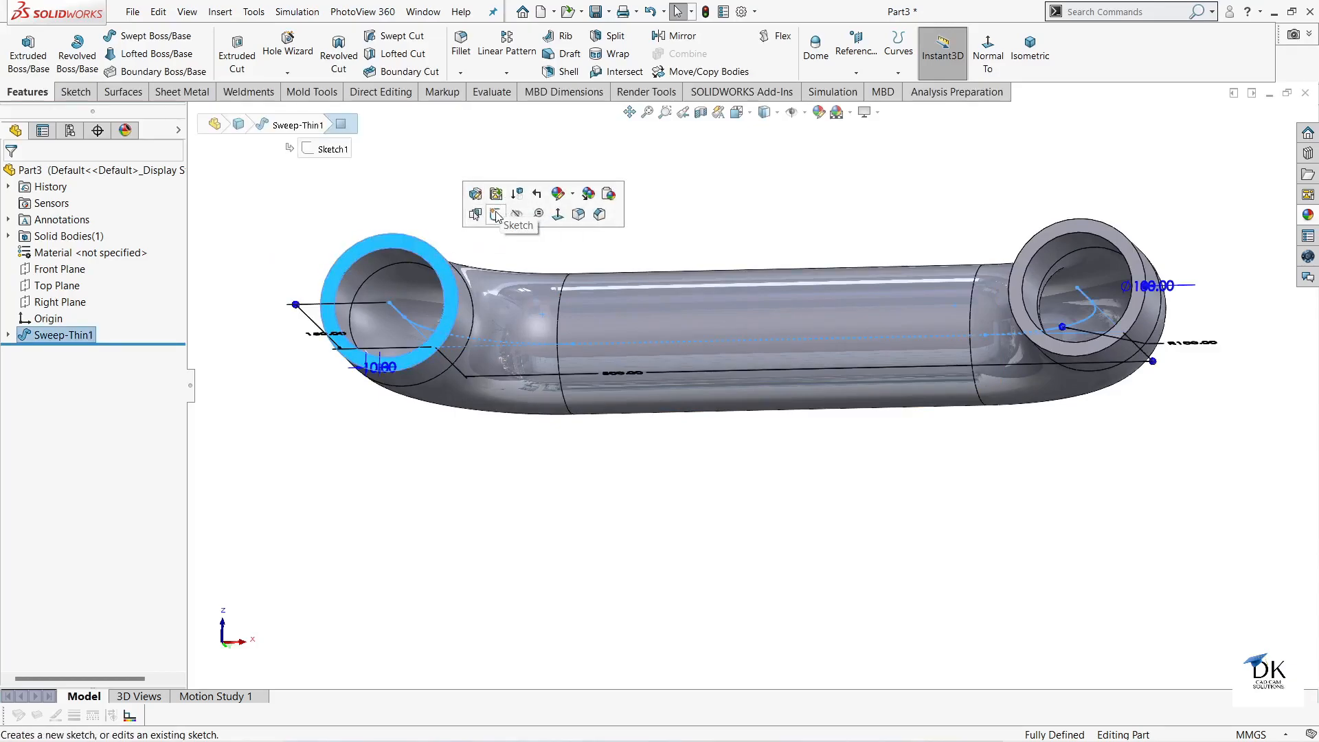
click(496, 215)
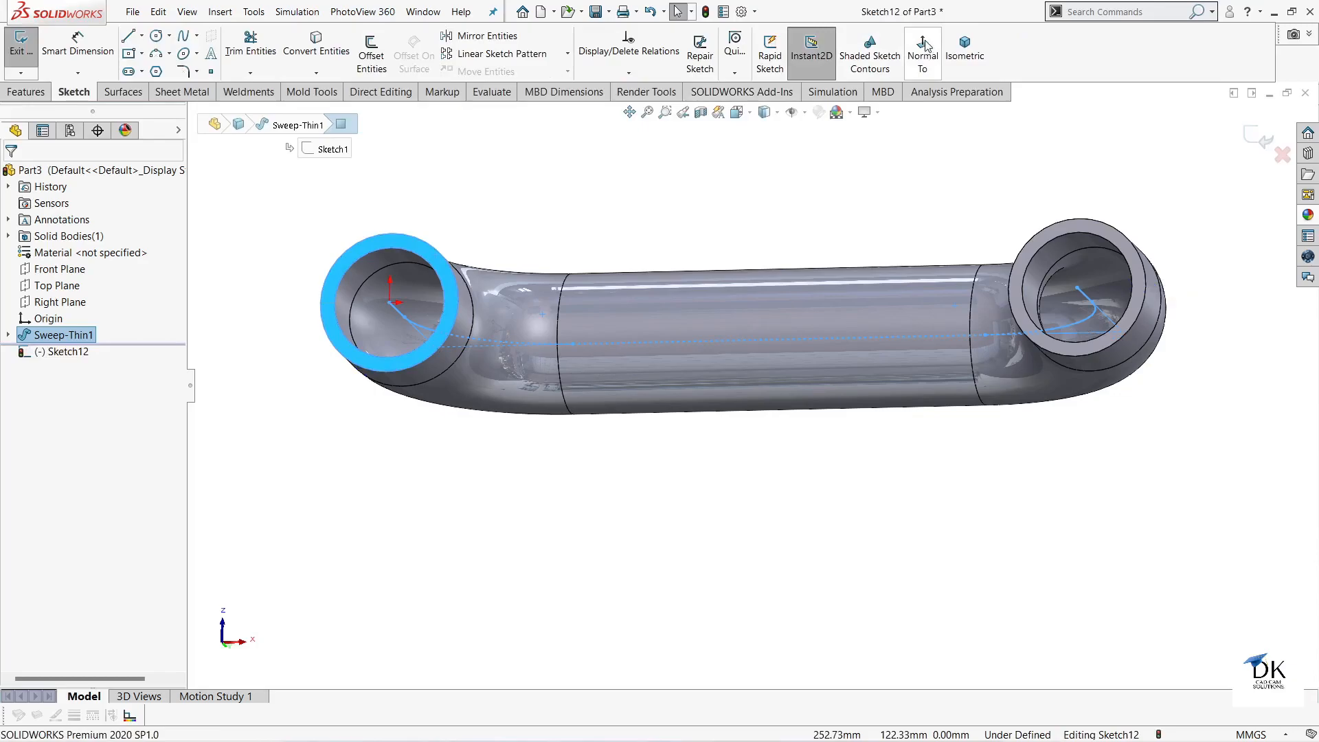
scroll(525, 400, down, 5)
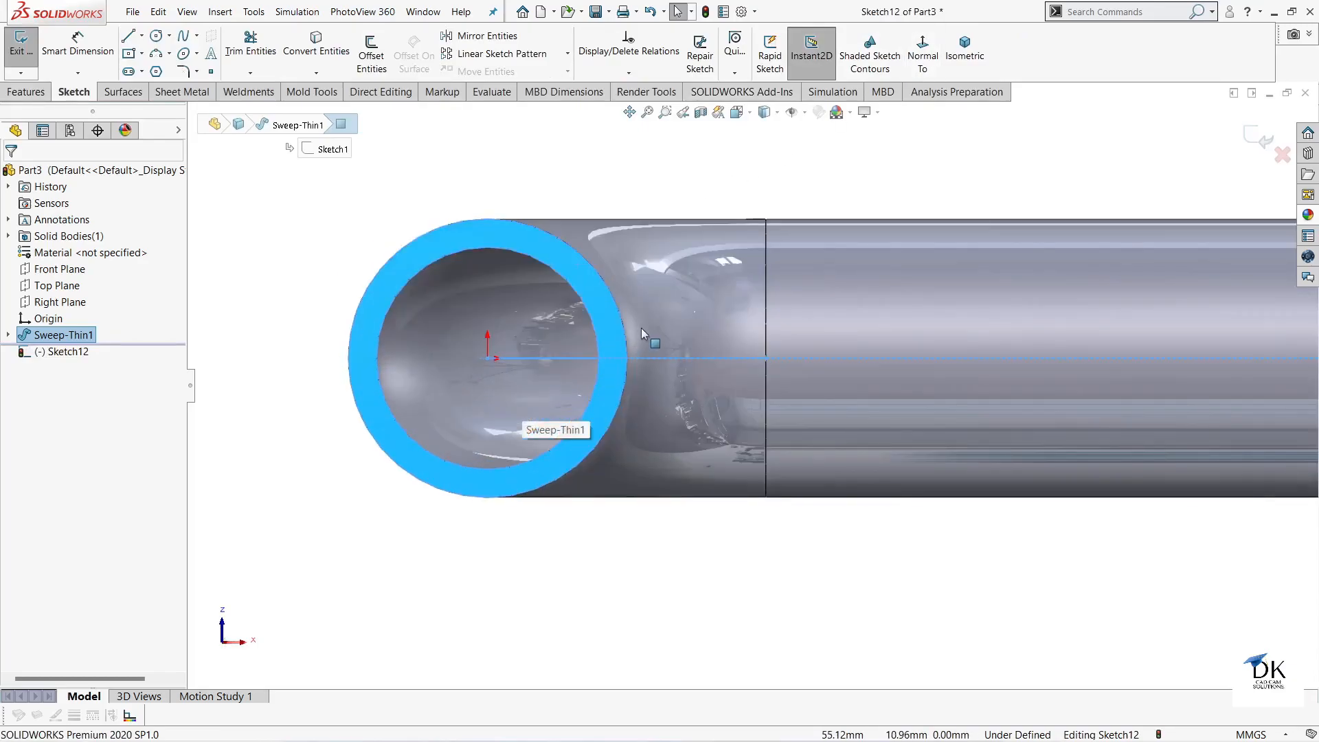
click(475, 219)
click(322, 50)
click(480, 247)
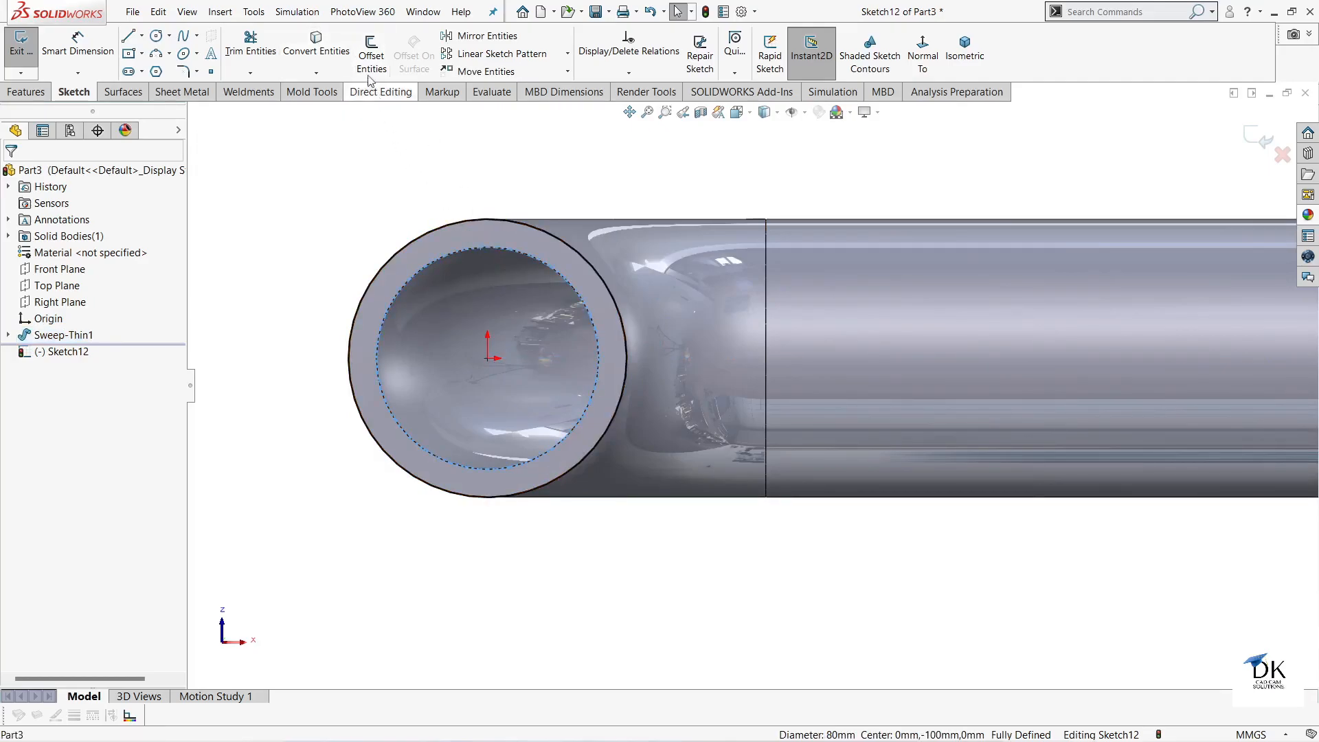
Draw a horizontal centerline from the sketch origin along the pipe's straight section.
scroll(758, 349, up, 4)
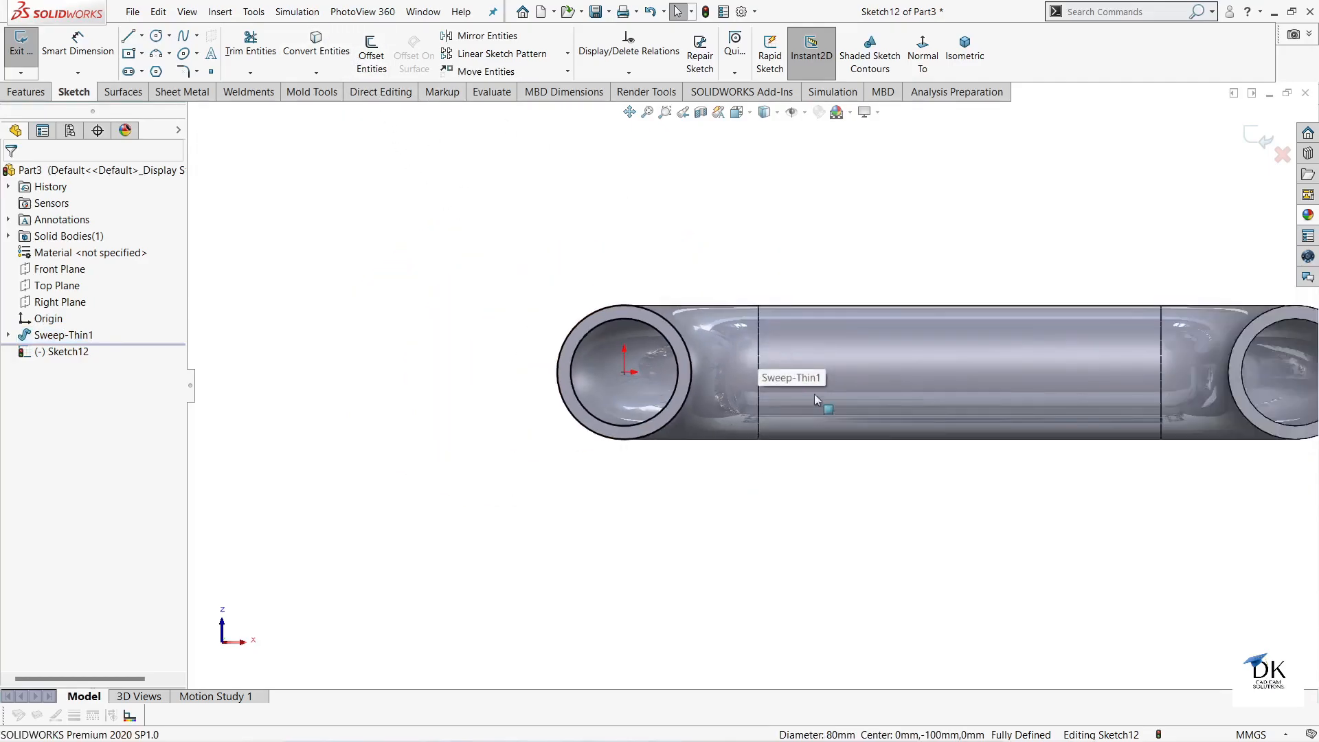
click(142, 35)
click(155, 69)
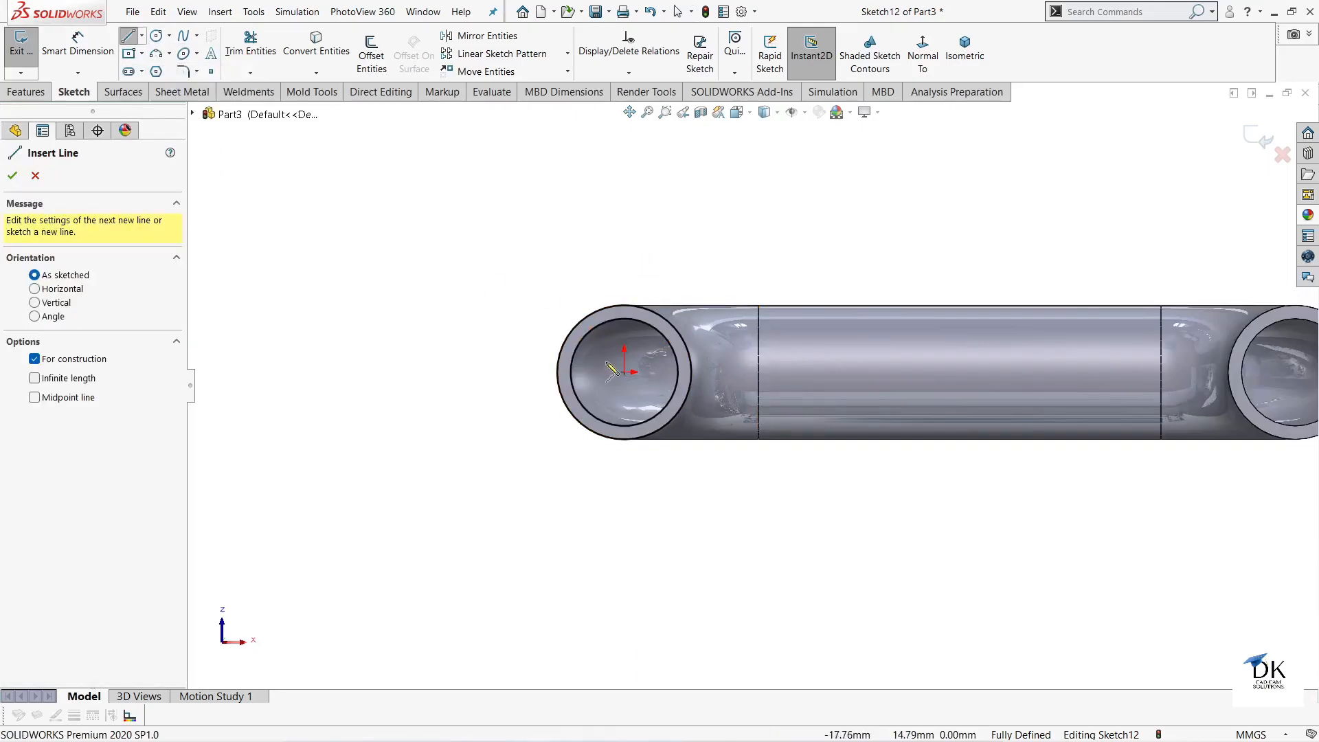
click(625, 373)
click(952, 371)
right_click(981, 248)
click(1010, 254)
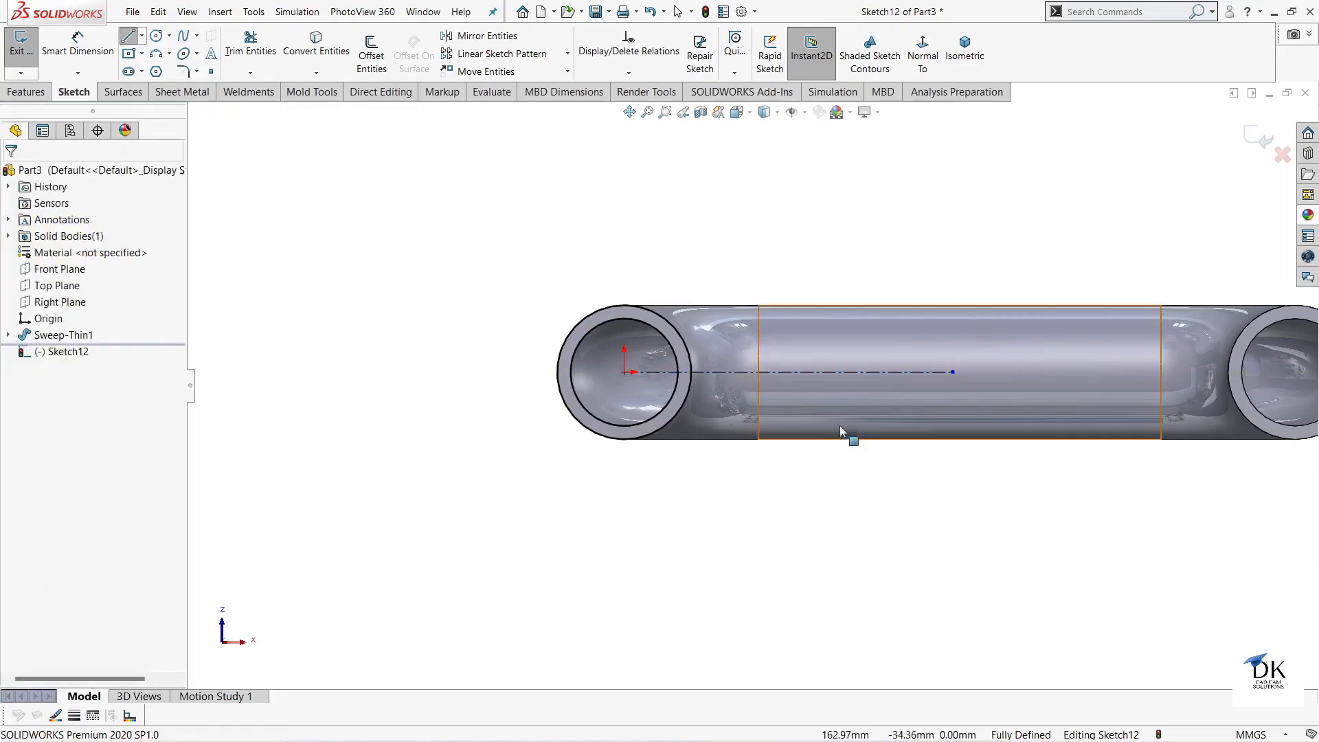
Set up a linear sketch pattern of the centerline and both converted circles along the X-axis with 500/3 (166.67 mm) spacing.
scroll(835, 422, up, 2)
scroll(824, 427, down, 3)
scroll(825, 427, down, 1)
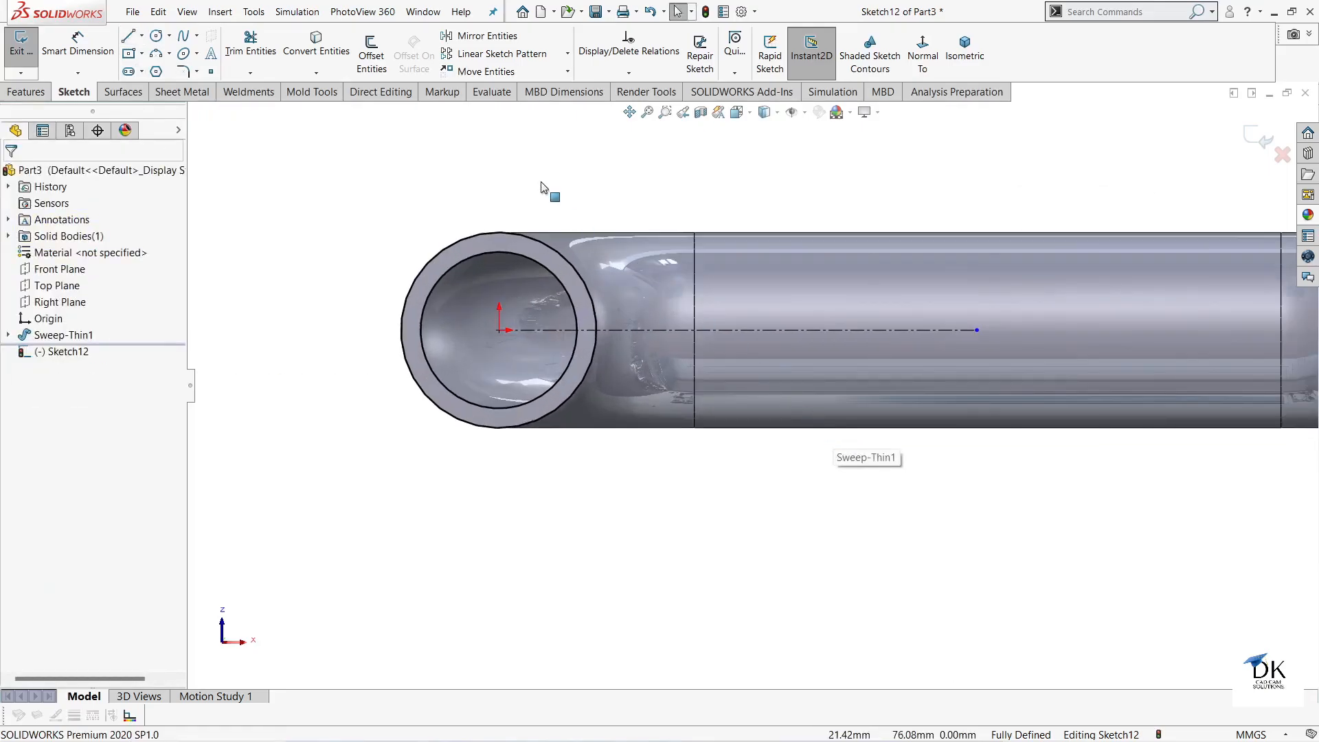
click(567, 54)
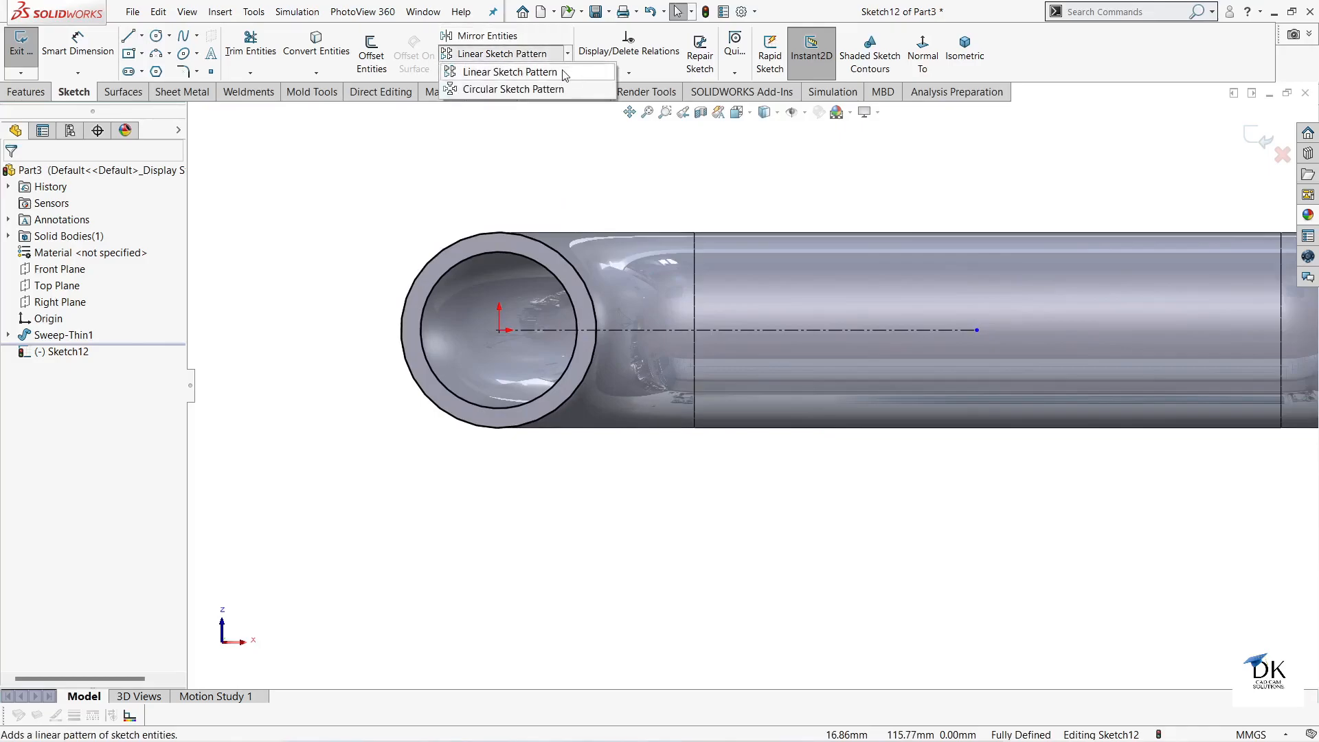
click(555, 73)
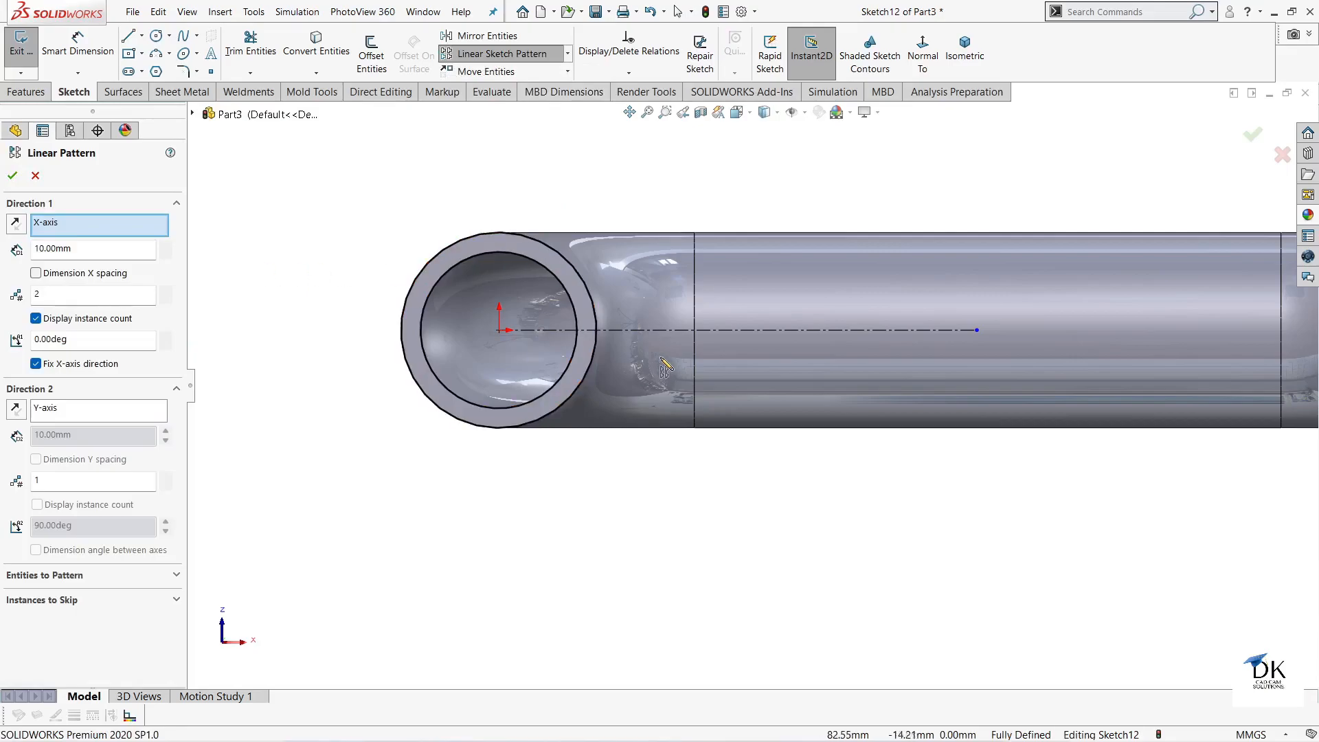
click(662, 333)
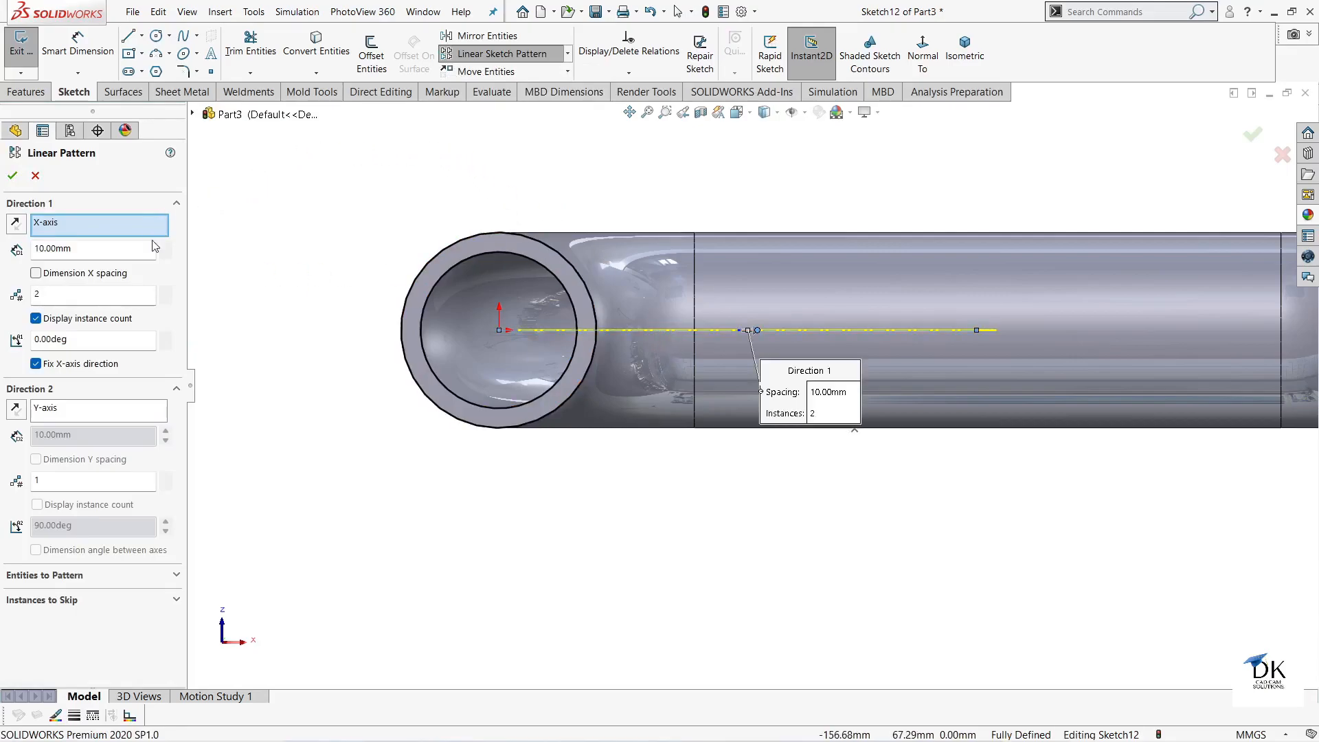
click(503, 237)
click(505, 258)
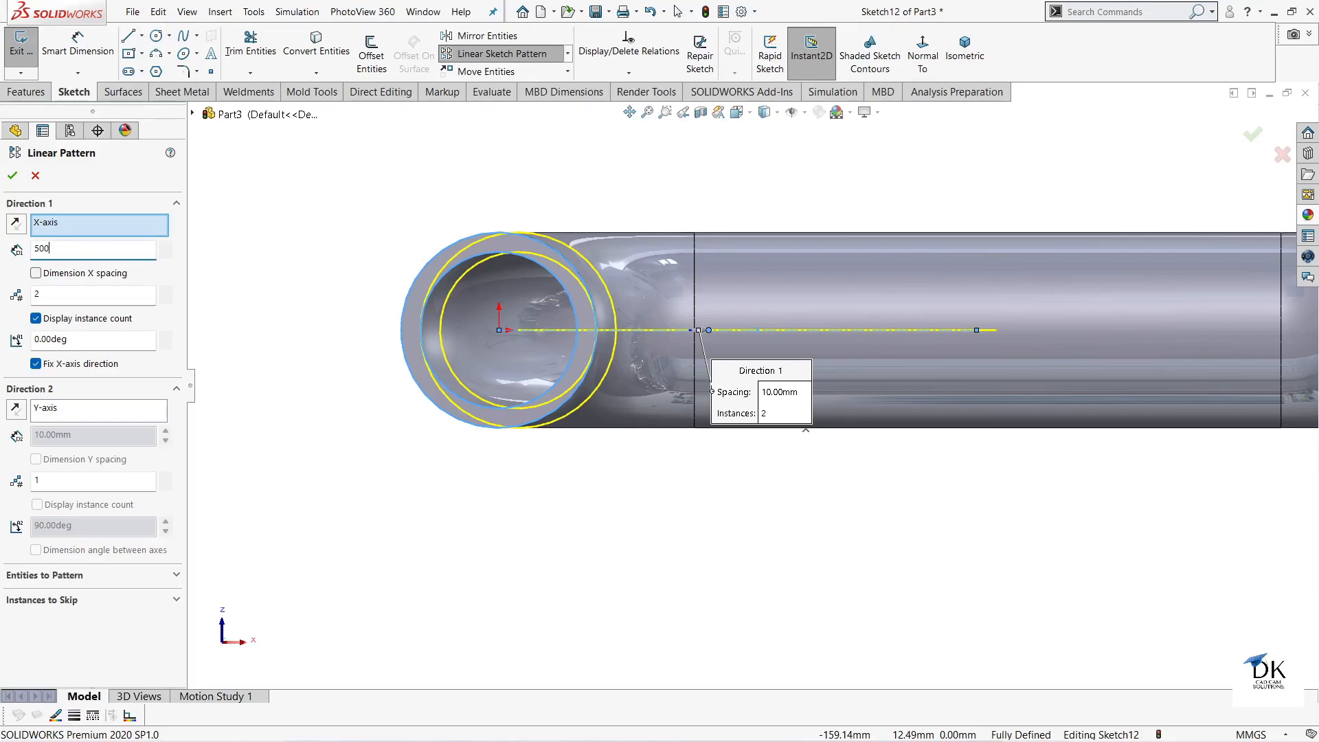
key(Return)
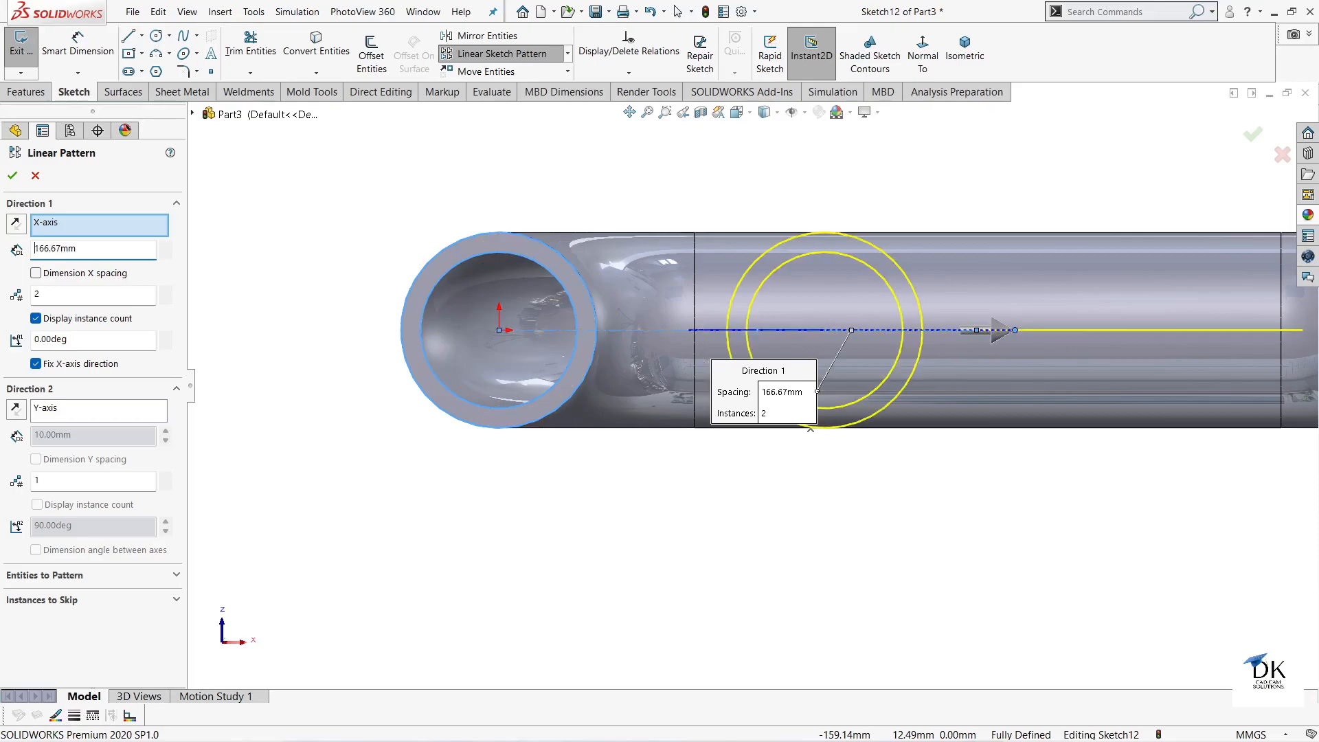
Set the linear sketch pattern to 3 instances and create it.
scroll(603, 518, up, 3)
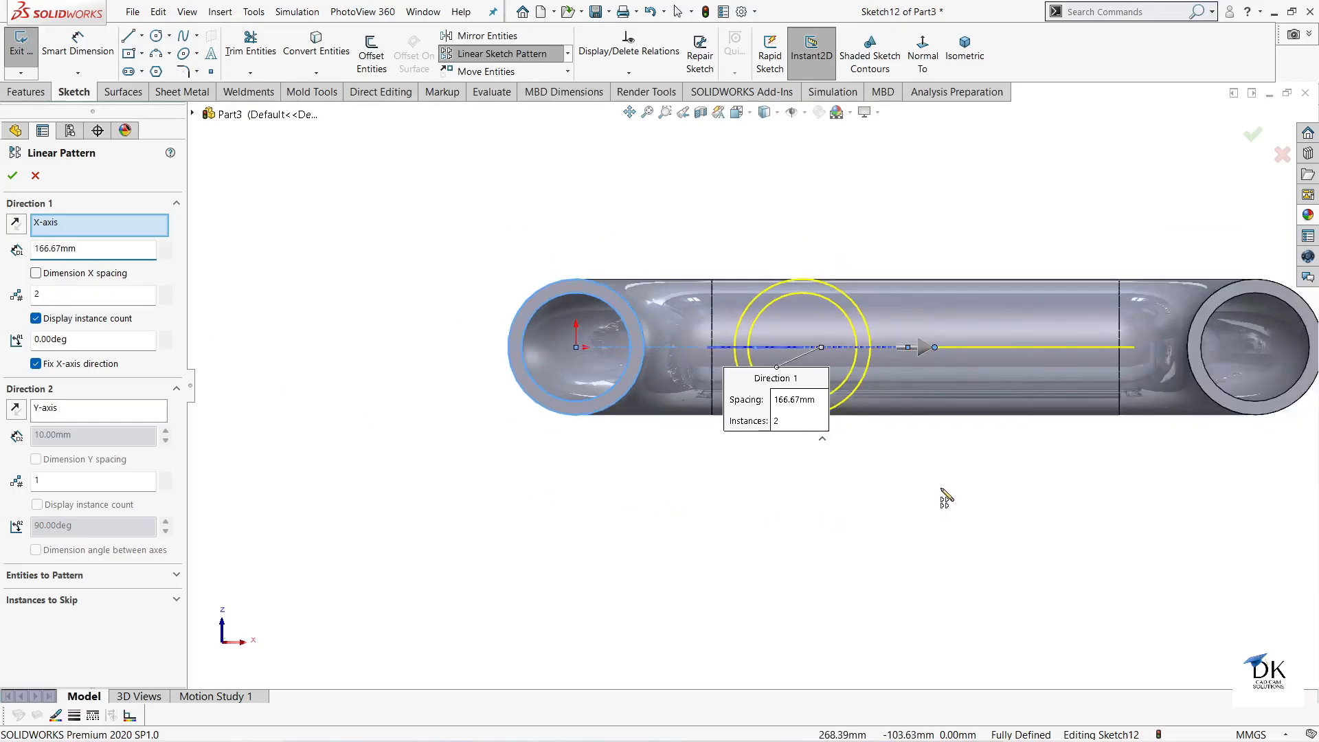
double_click(45, 295)
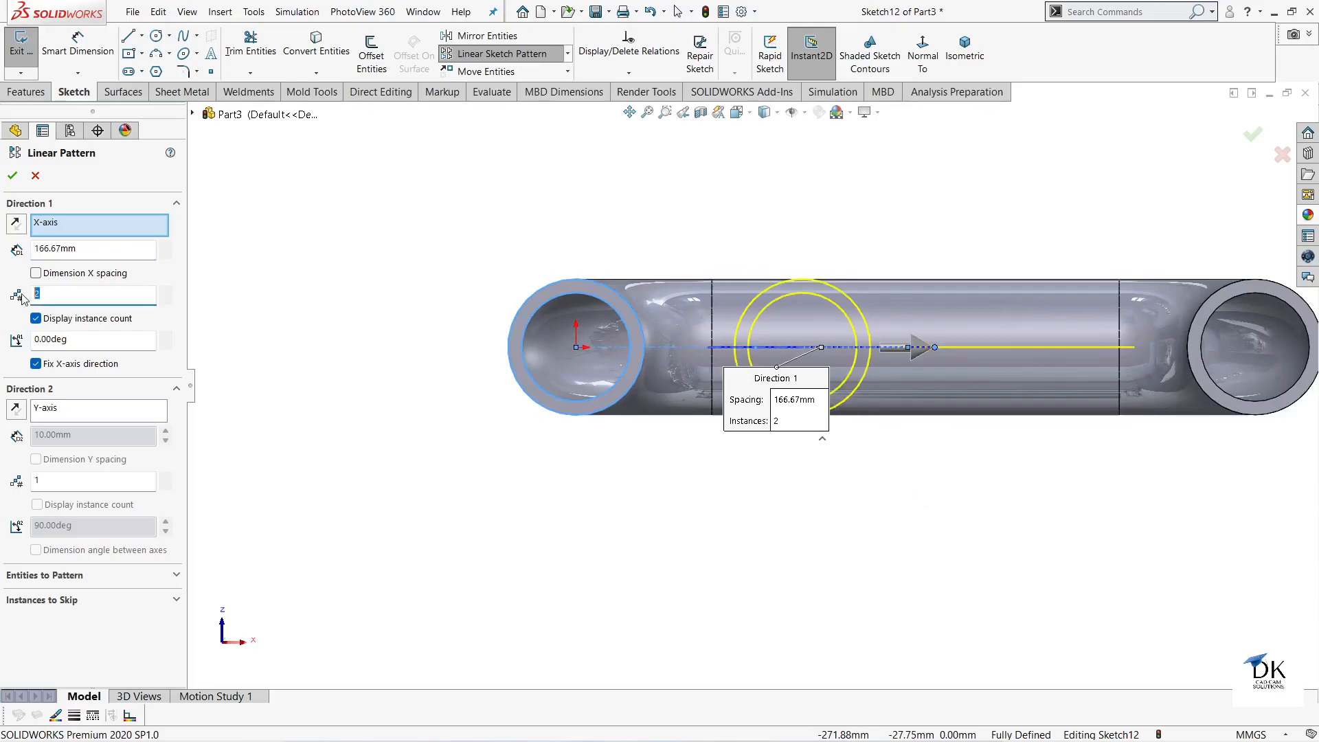
text(3)
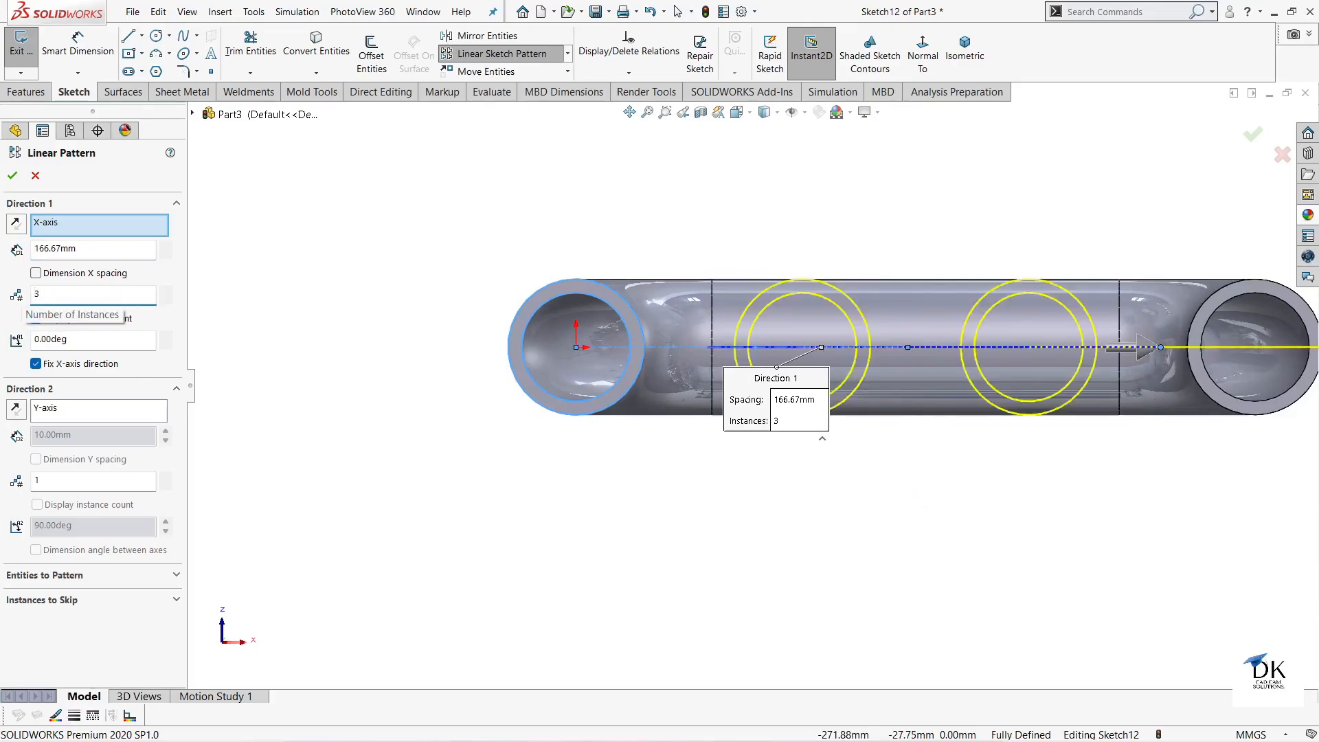
scroll(365, 433, up, 3)
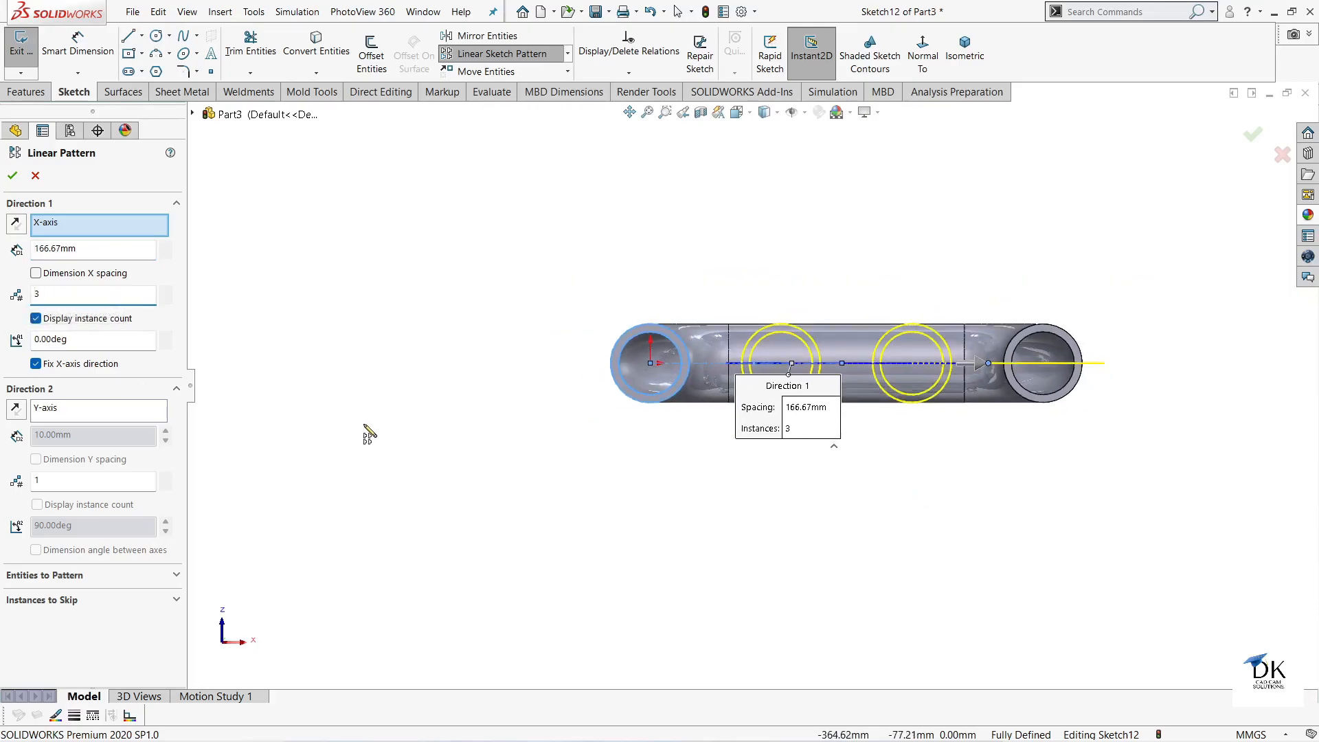
click(12, 176)
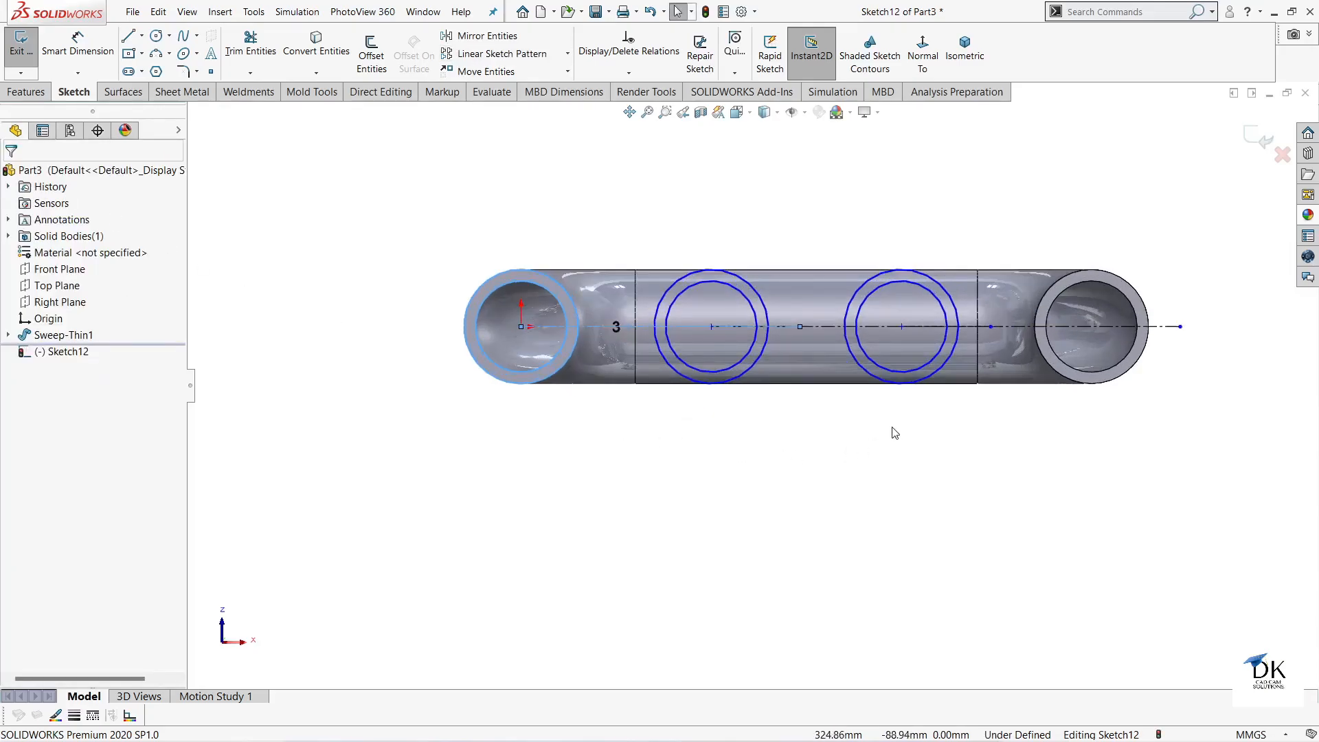
Delete the outer and inner seed circles on the pipe's end face, accepting the loss of their pattern references.
scroll(662, 412, down, 4)
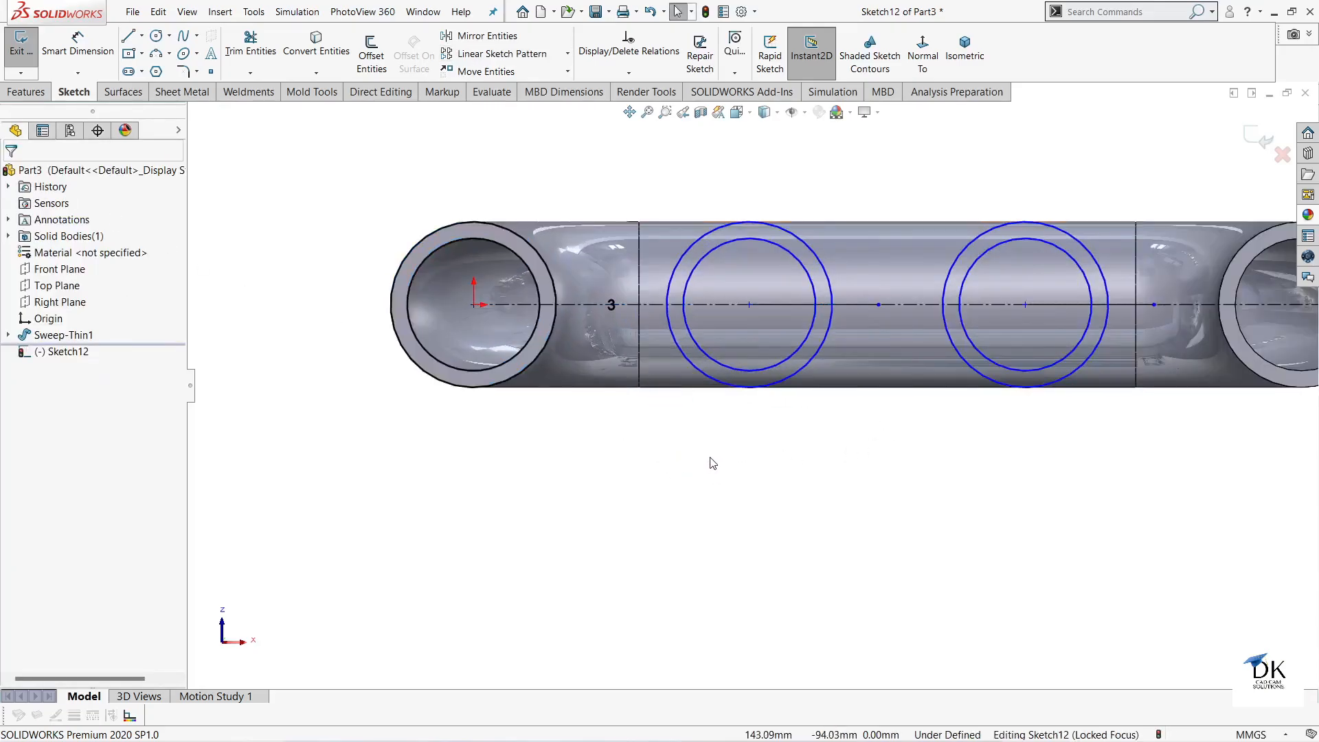
scroll(704, 443, up, 4)
scroll(865, 407, down, 2)
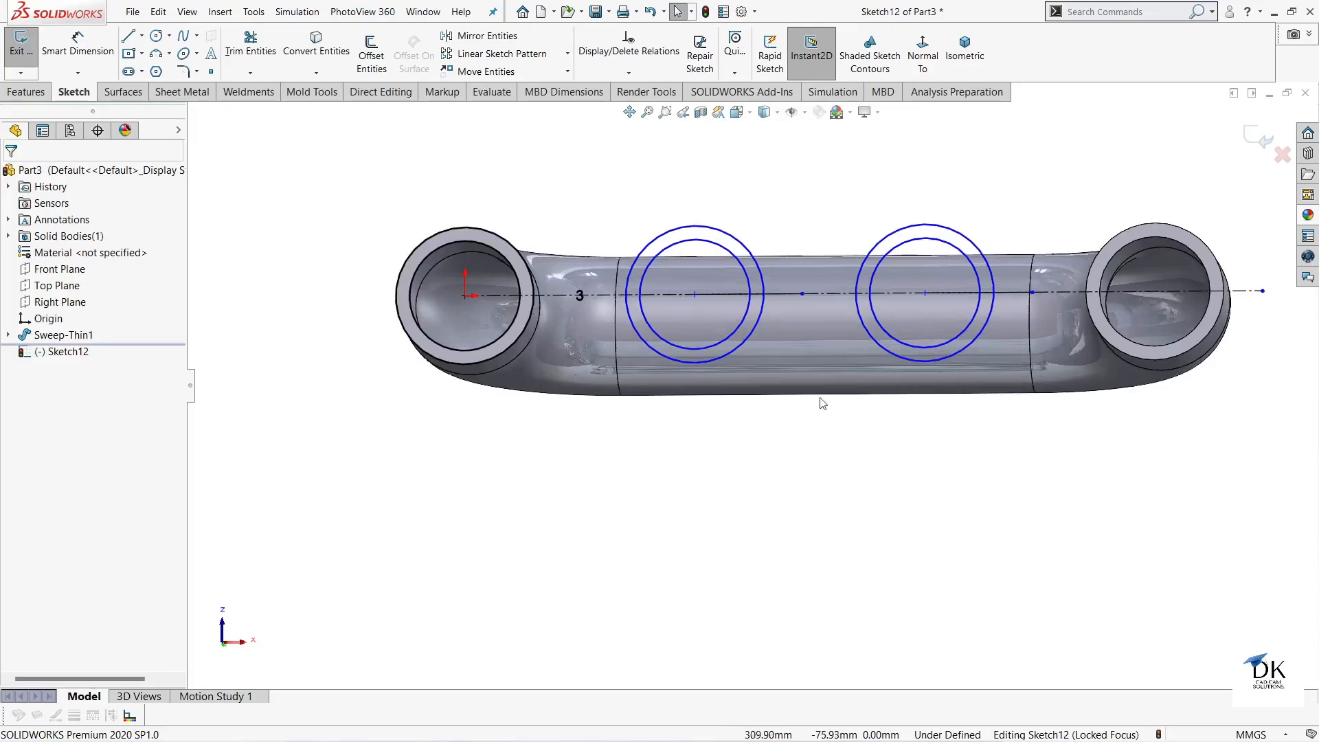
middle_drag(694, 441, 686, 426)
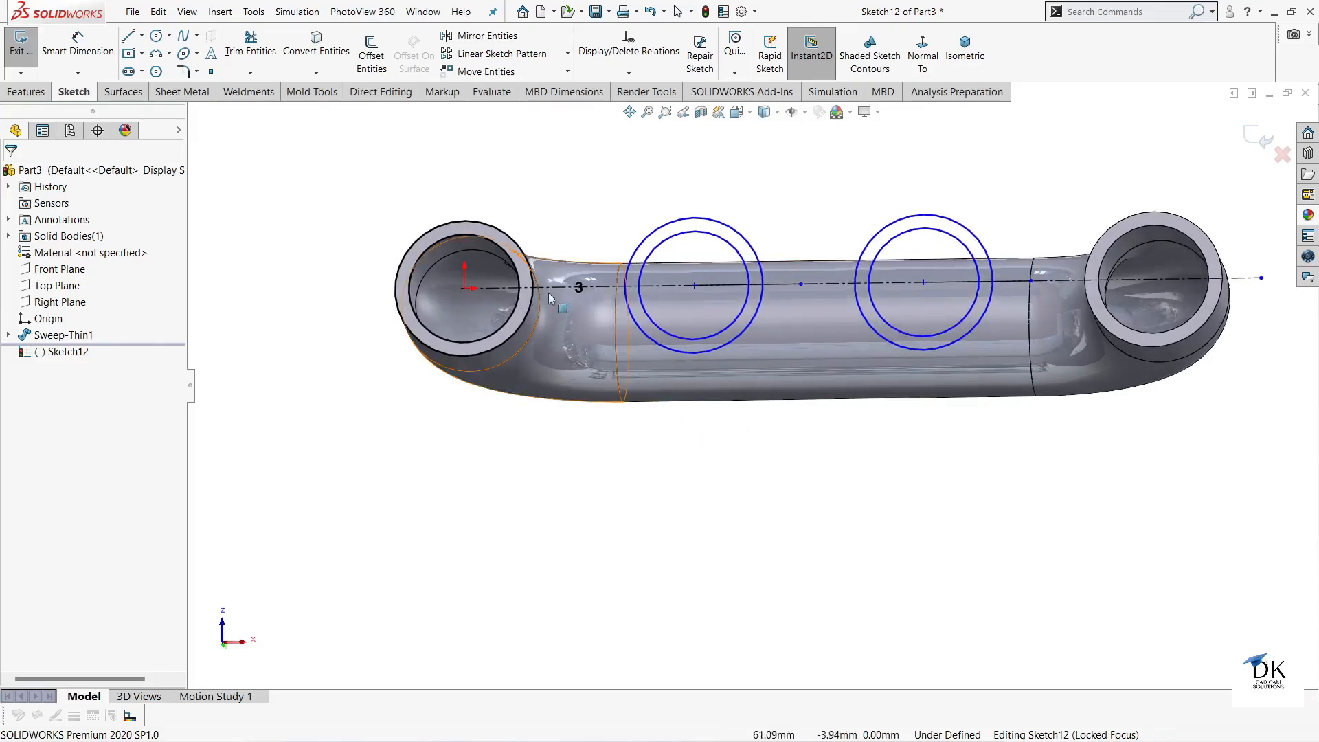
click(523, 256)
key(Delete)
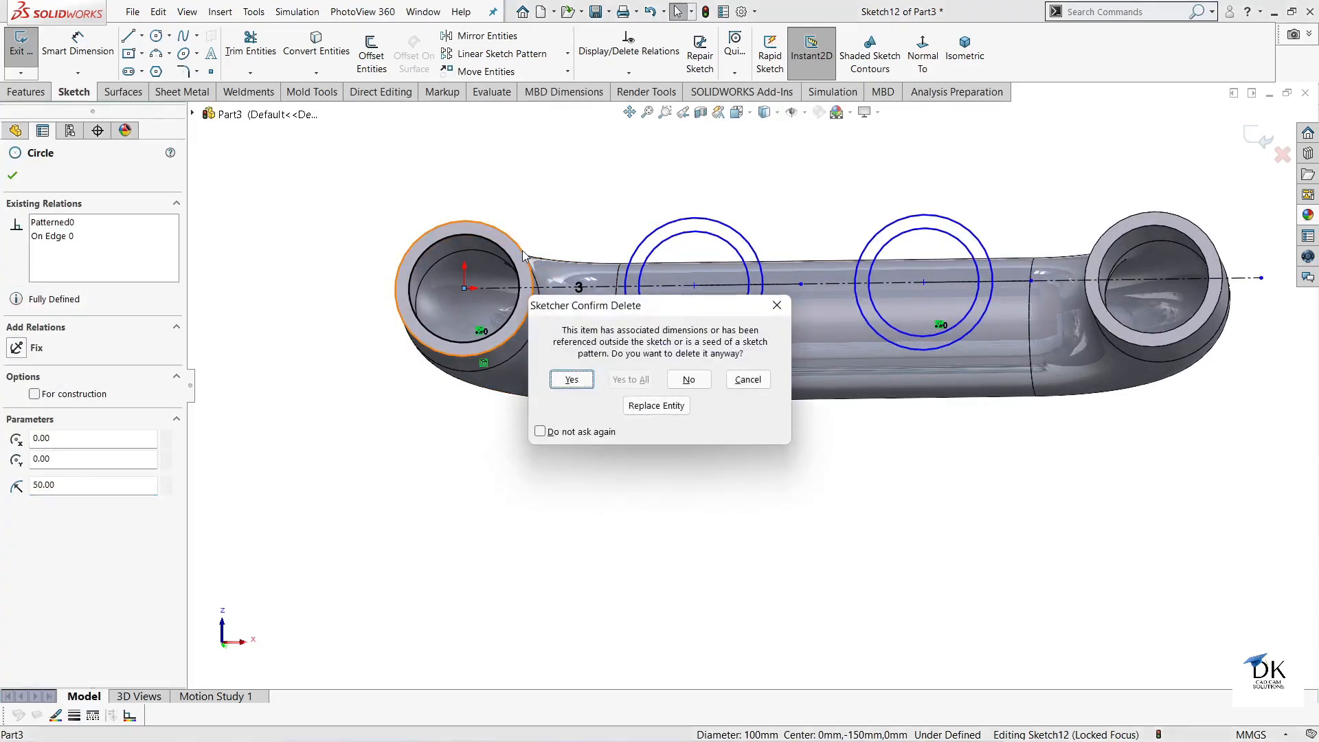
click(571, 378)
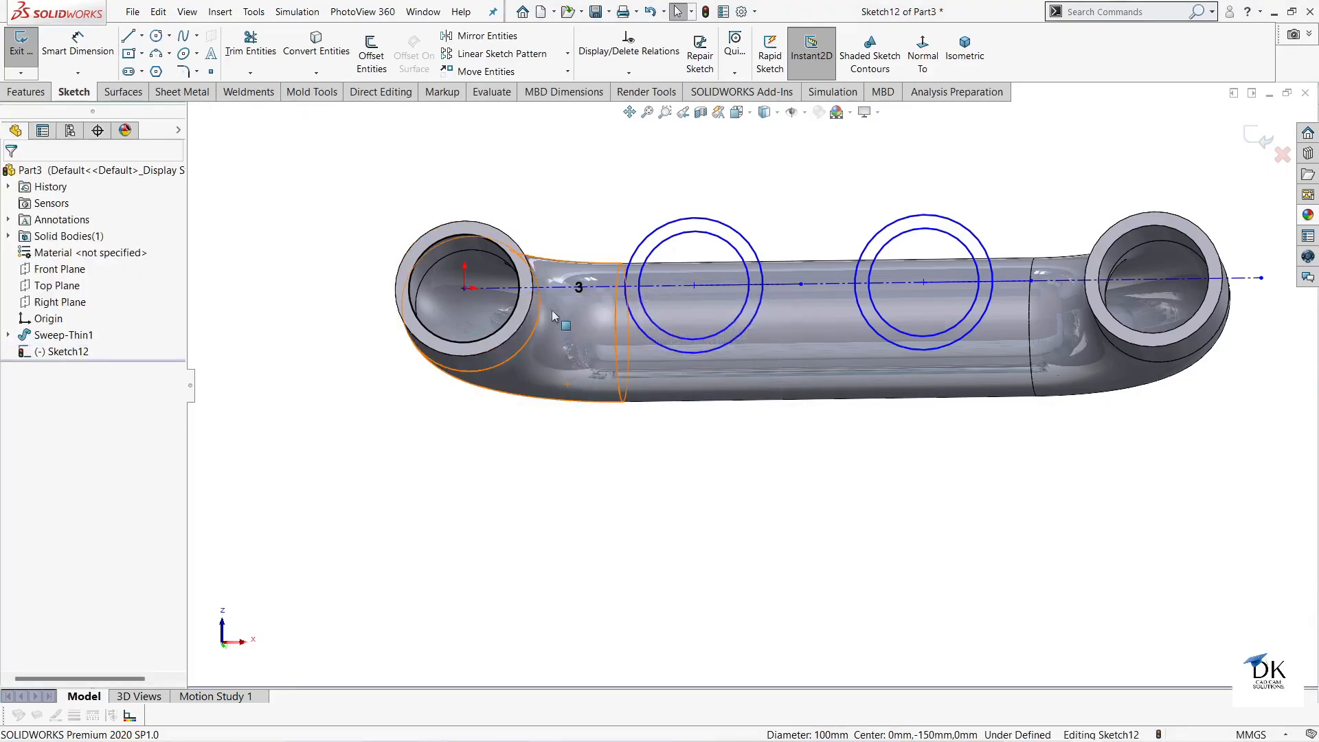
click(510, 263)
key(Delete)
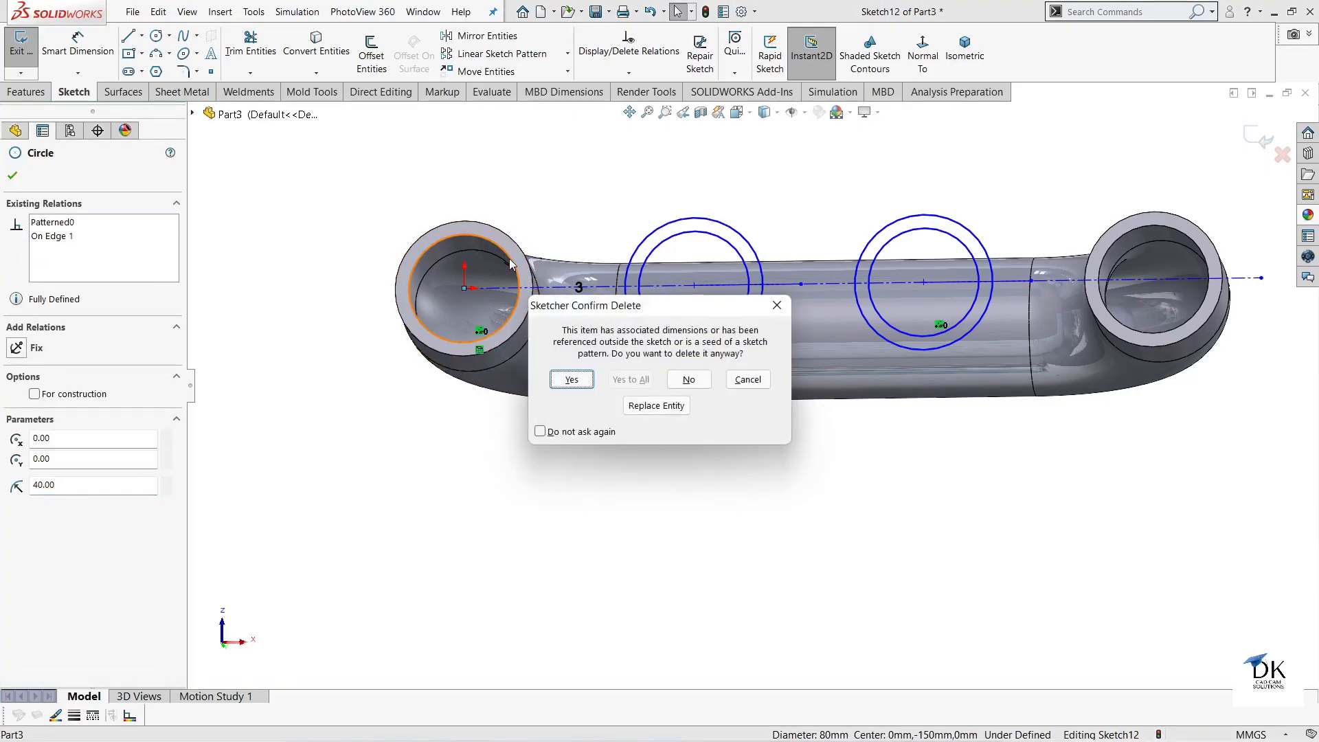
click(572, 380)
Finish the sketch and extrude the two patterned rings in the reversed direction Up To Next, onto the main pipe.
mouse_move(861, 544)
middle_down()
mouse_move(844, 480)
mouse_move(868, 265)
mouse_move(858, 357)
mouse_move(822, 456)
mouse_move(833, 433)
middle_up()
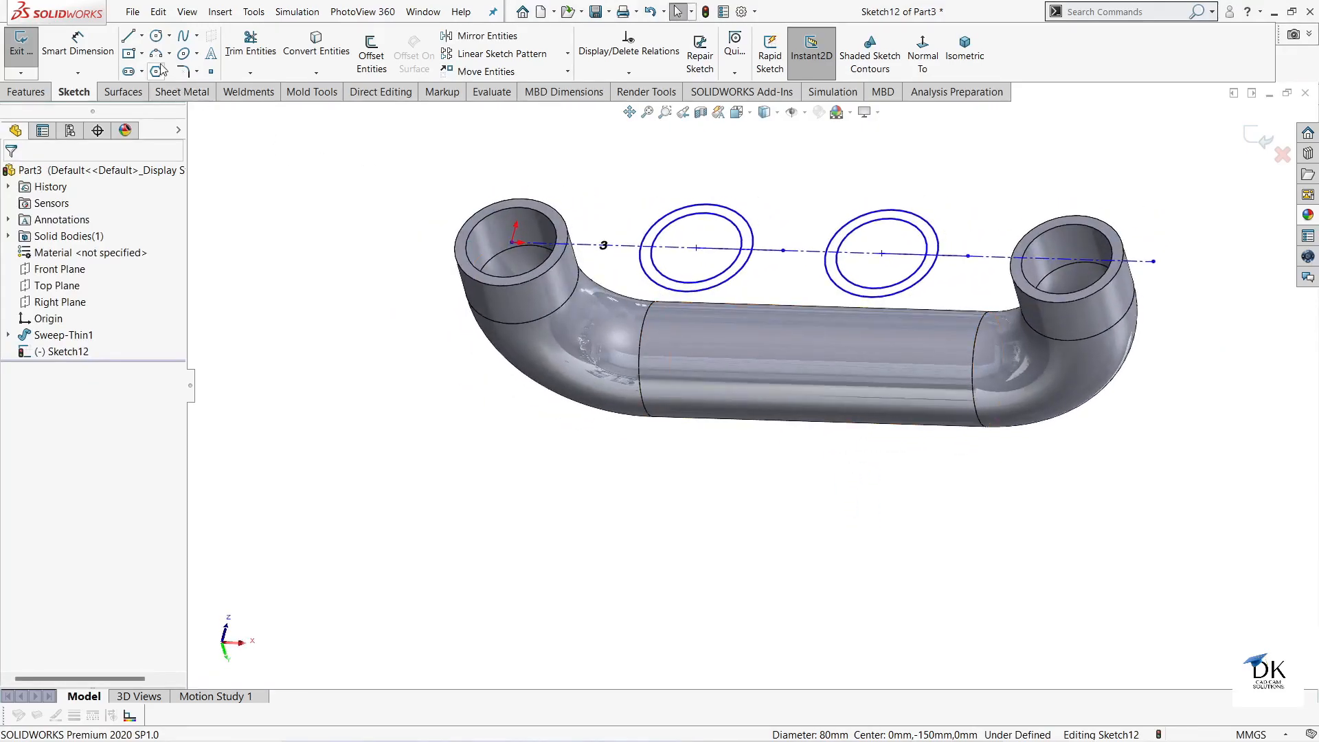
click(1257, 135)
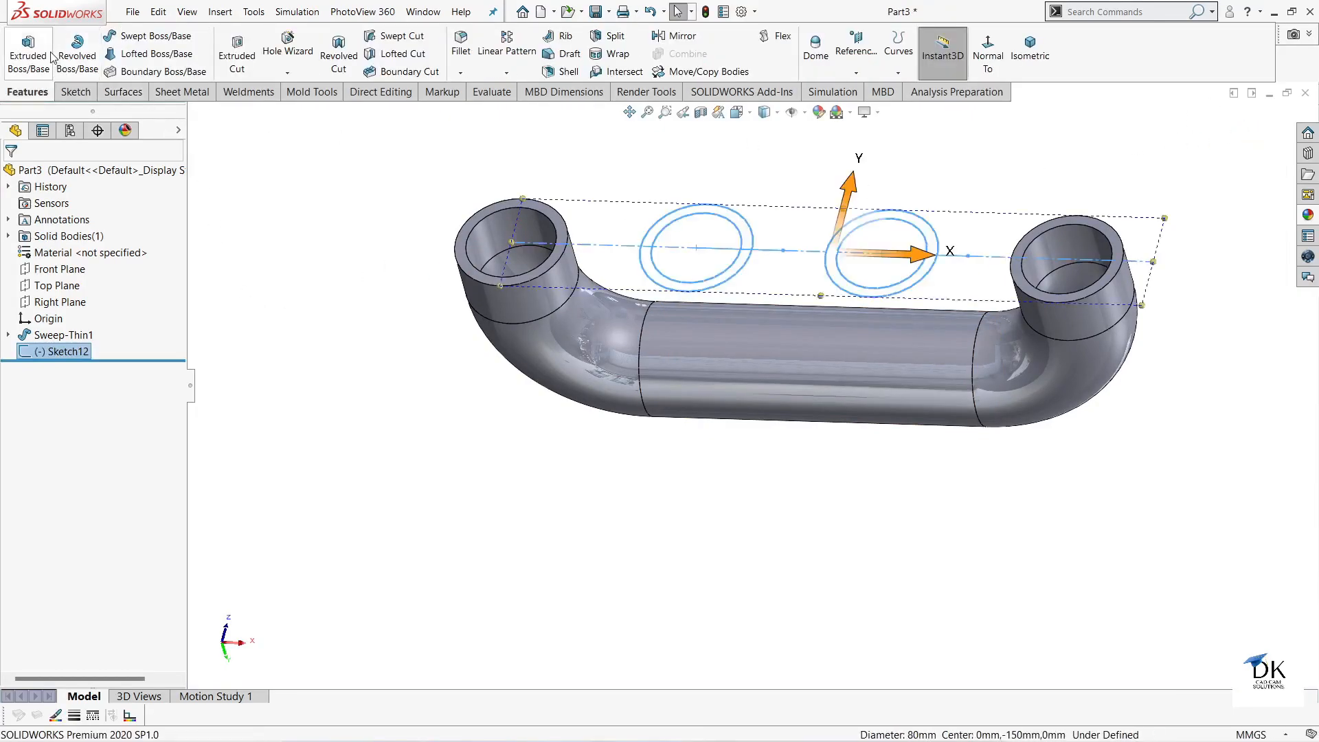
click(28, 54)
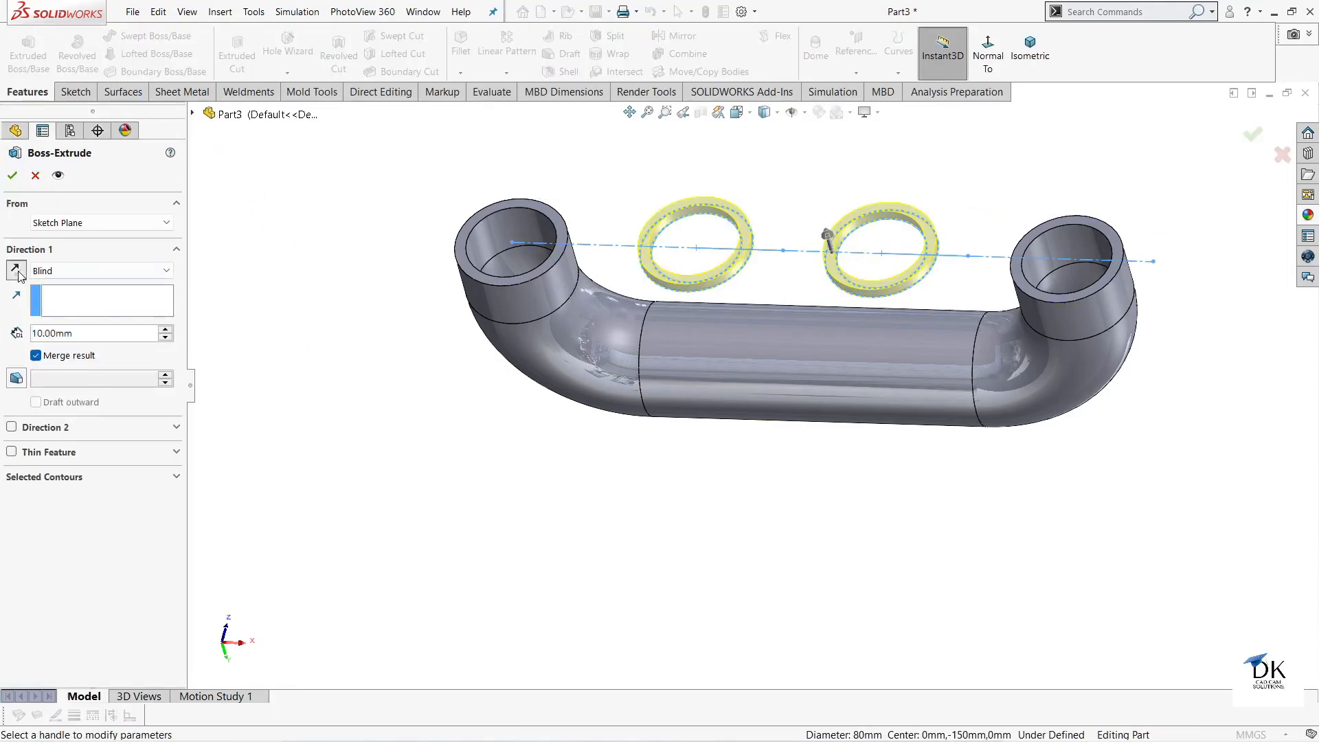
click(16, 271)
click(96, 270)
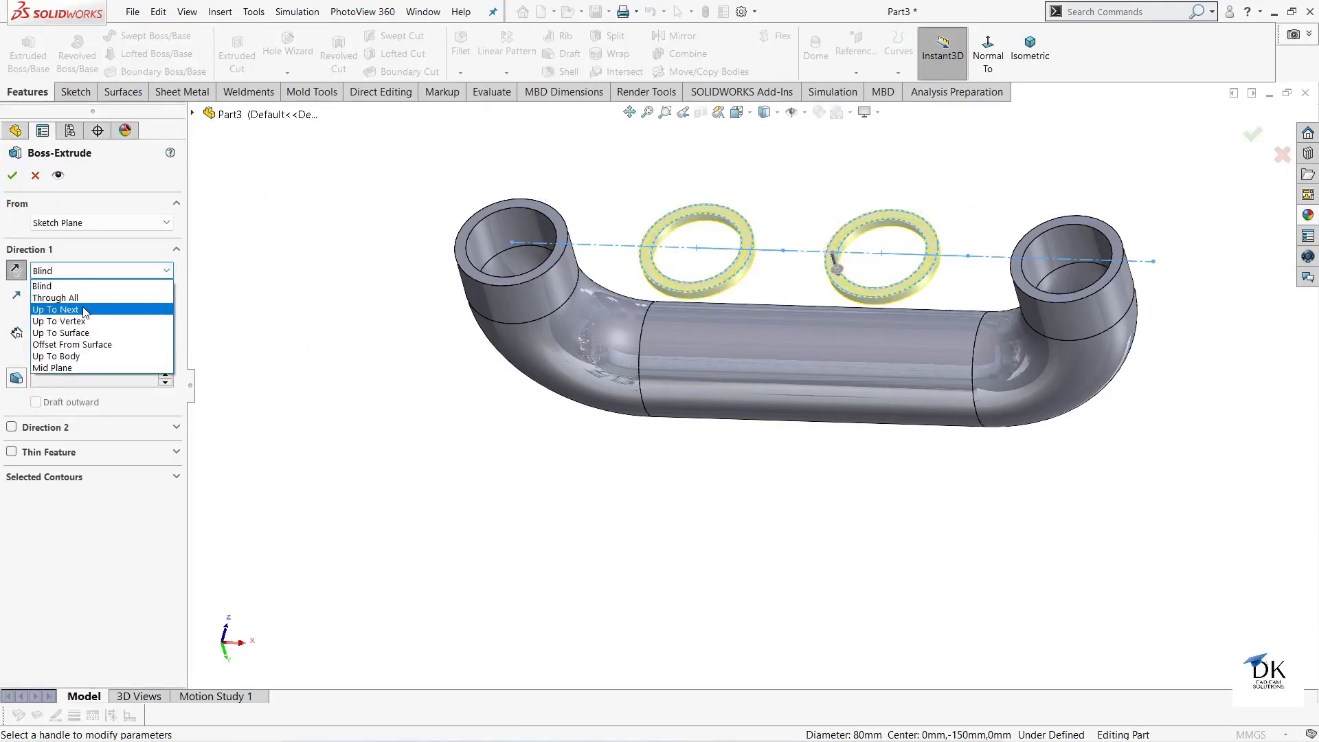
click(85, 310)
click(13, 176)
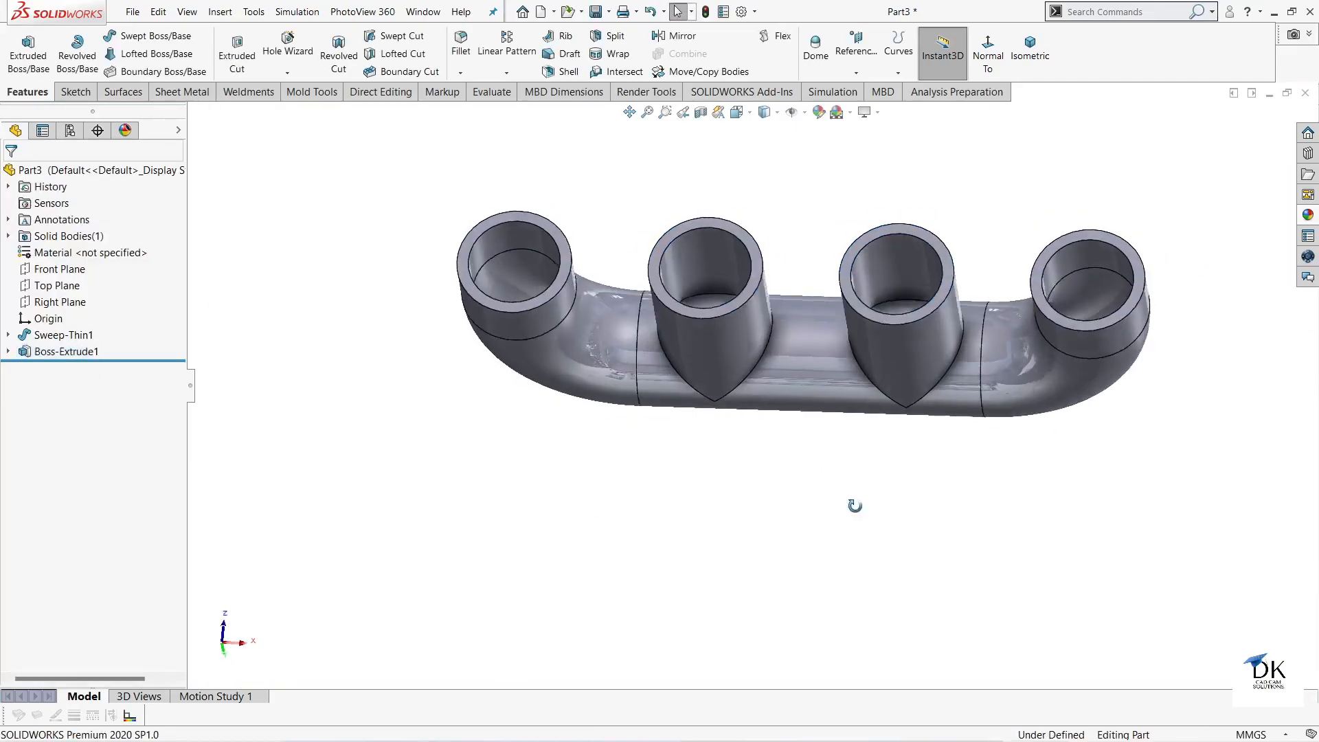
Start a sketch on the end face of the branch pipe nearest the origin and convert its inner circular edge.
scroll(841, 308, down, 3)
middle_drag(908, 459, 930, 557)
scroll(632, 238, down, 2)
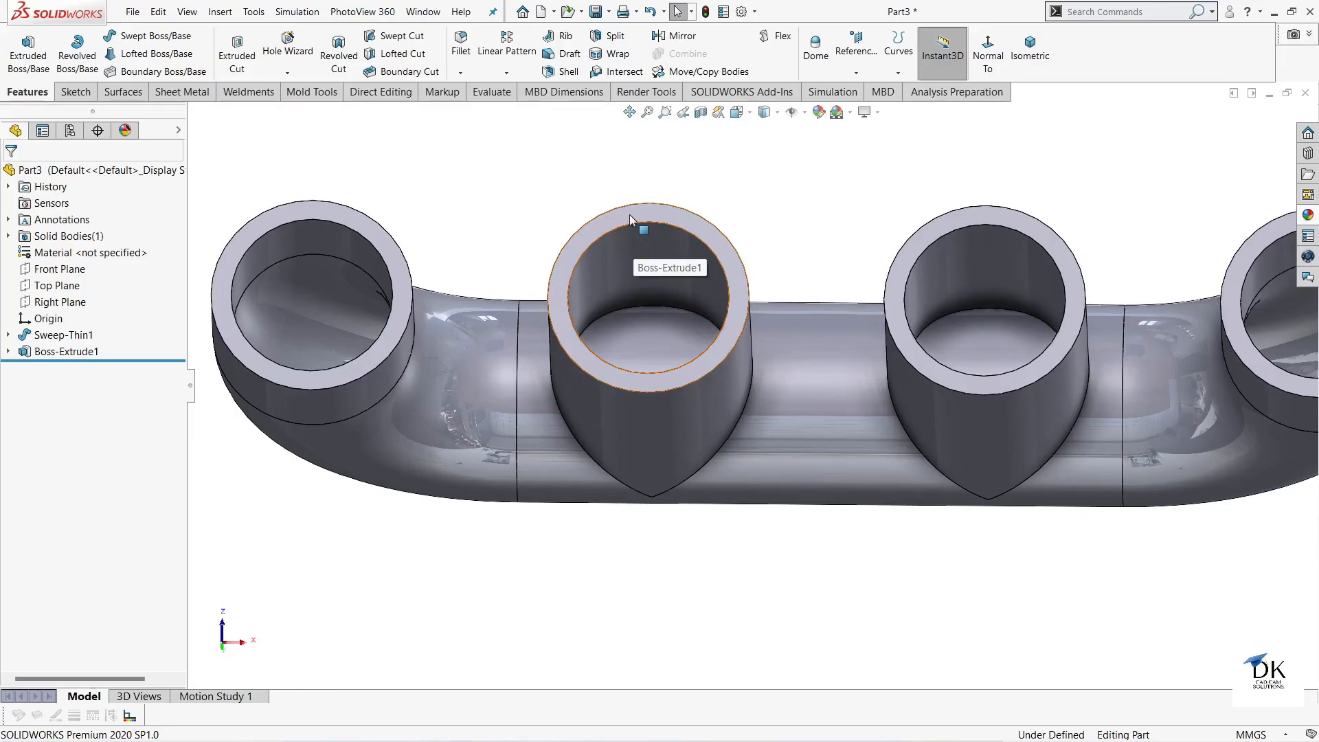
click(633, 221)
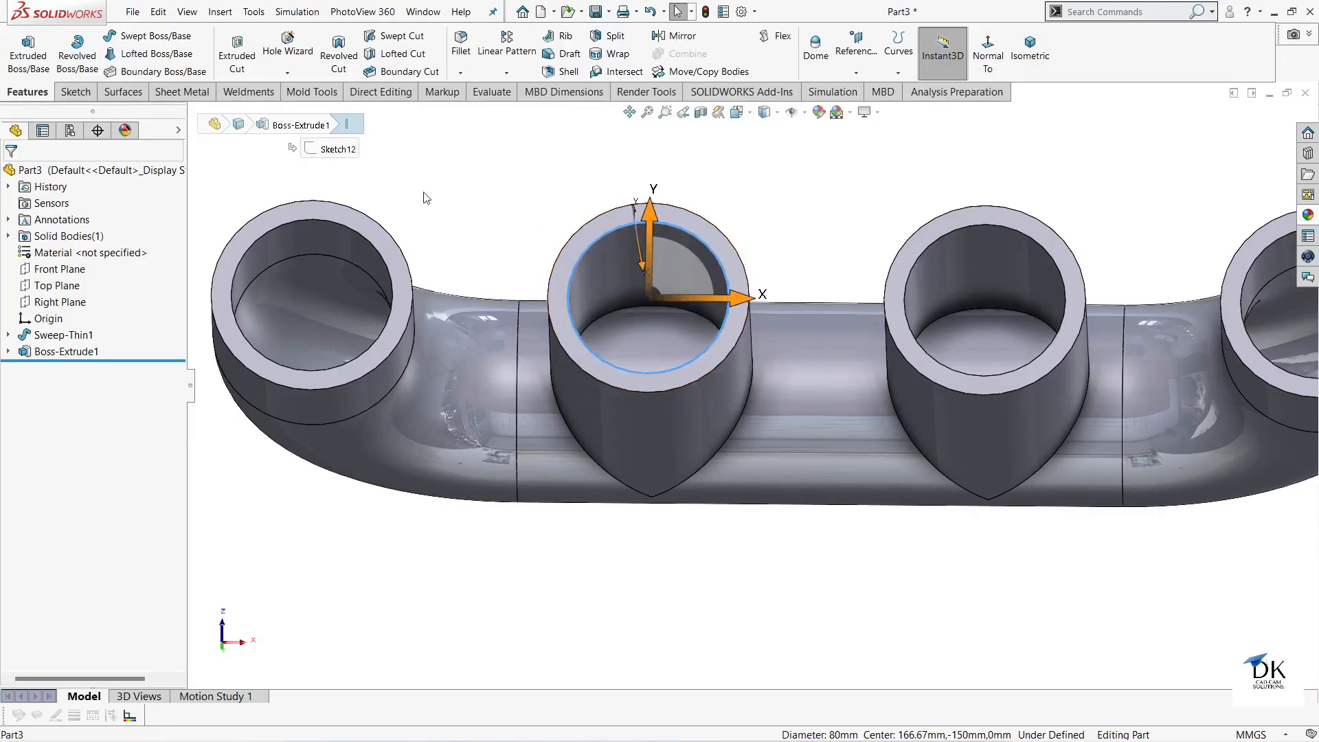
click(682, 195)
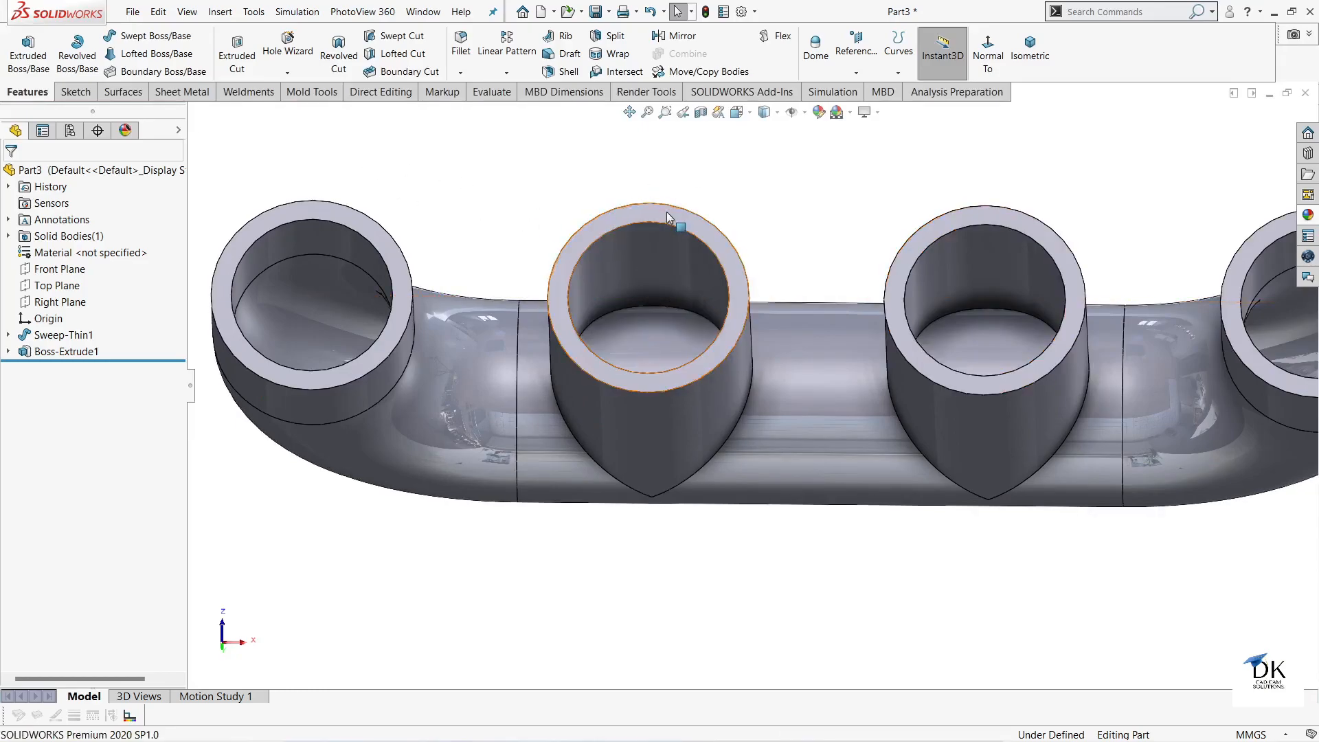
click(678, 213)
click(726, 175)
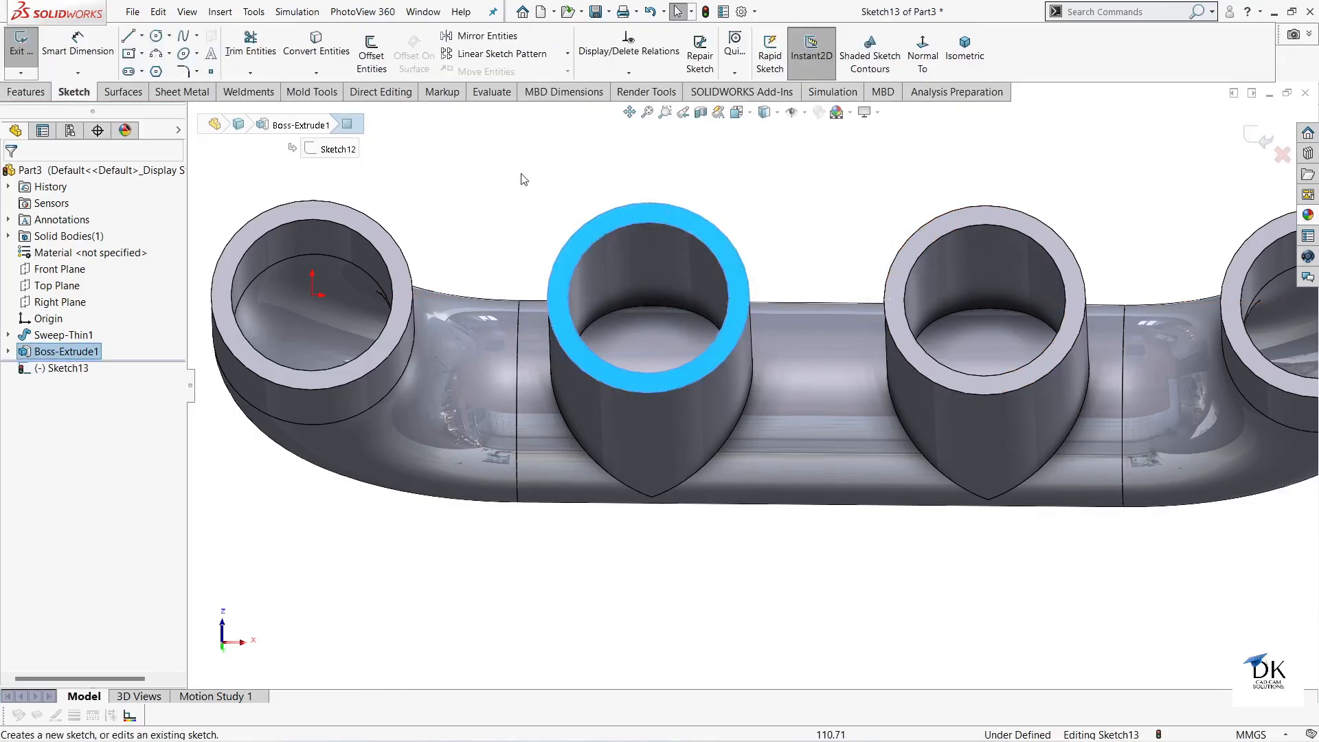
click(629, 225)
click(326, 45)
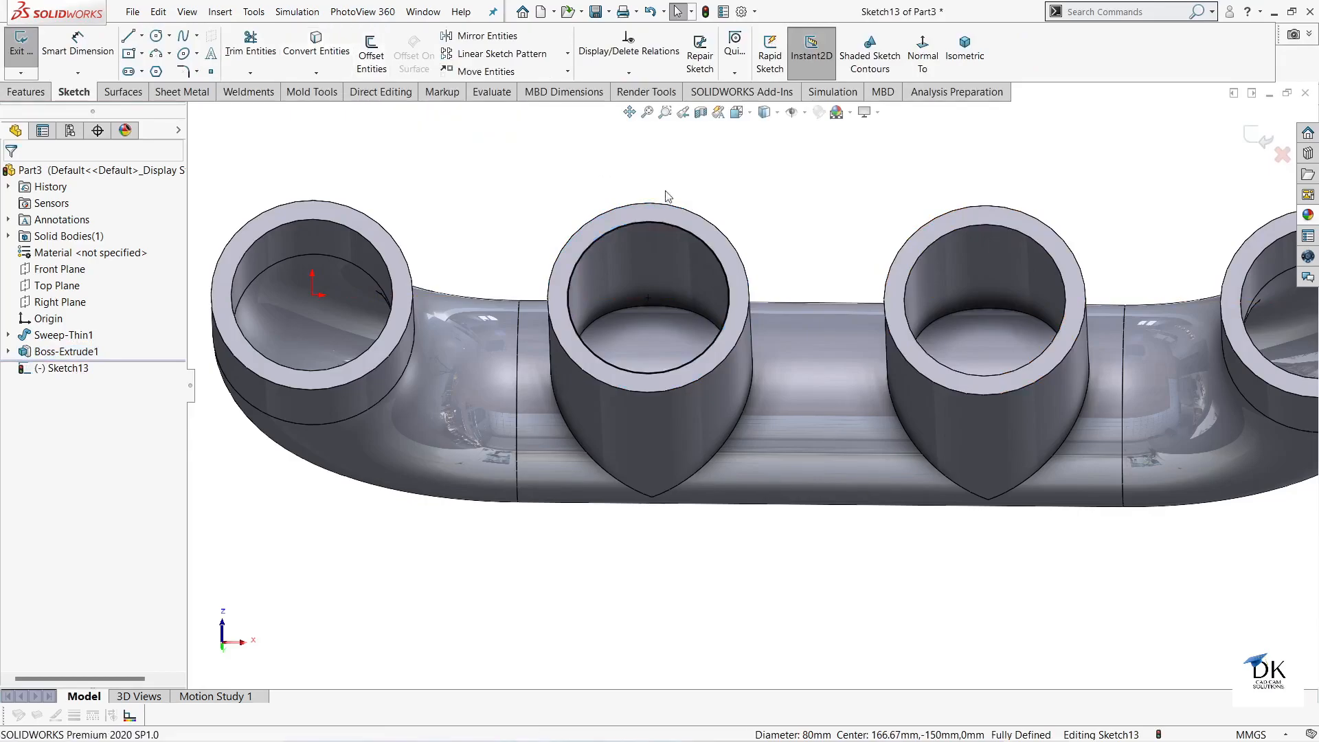
Convert the inner circular edge of the second branch pipe into the sketch as well and finish the sketch.
click(936, 238)
click(316, 44)
key(f)
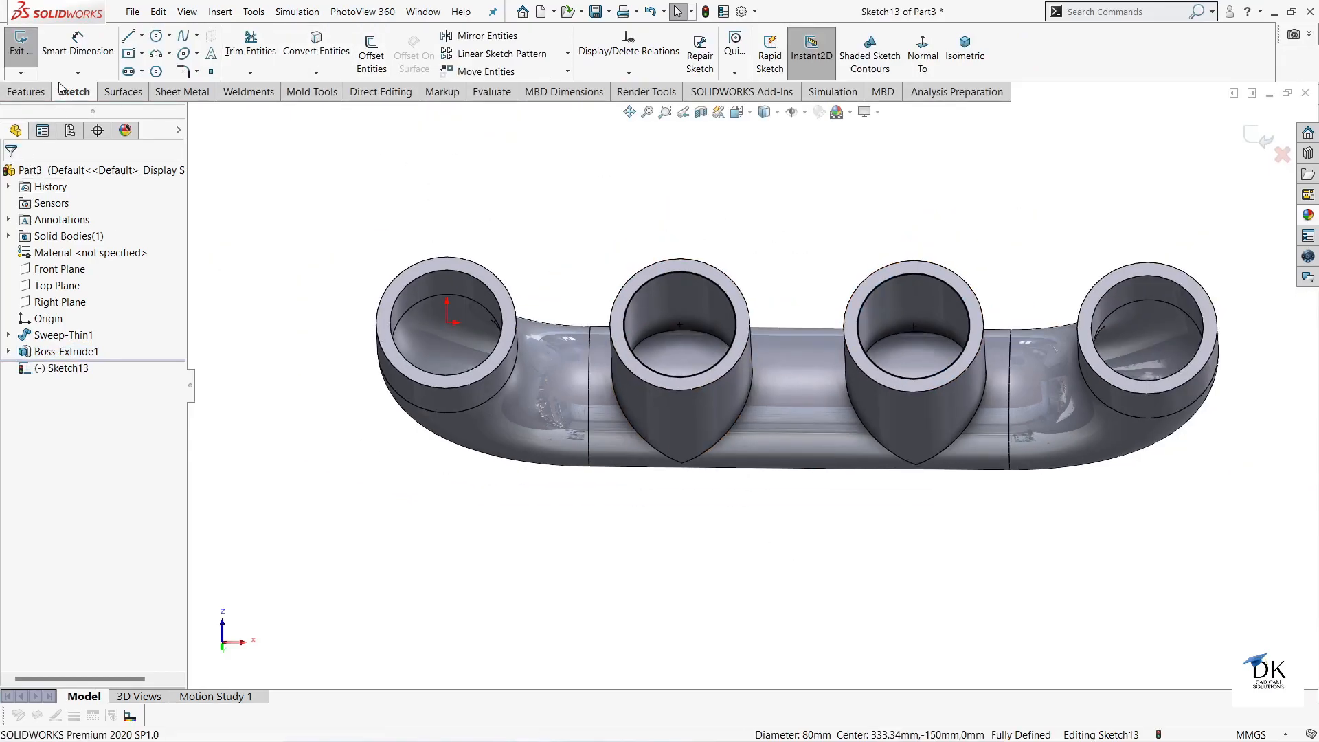
click(1264, 140)
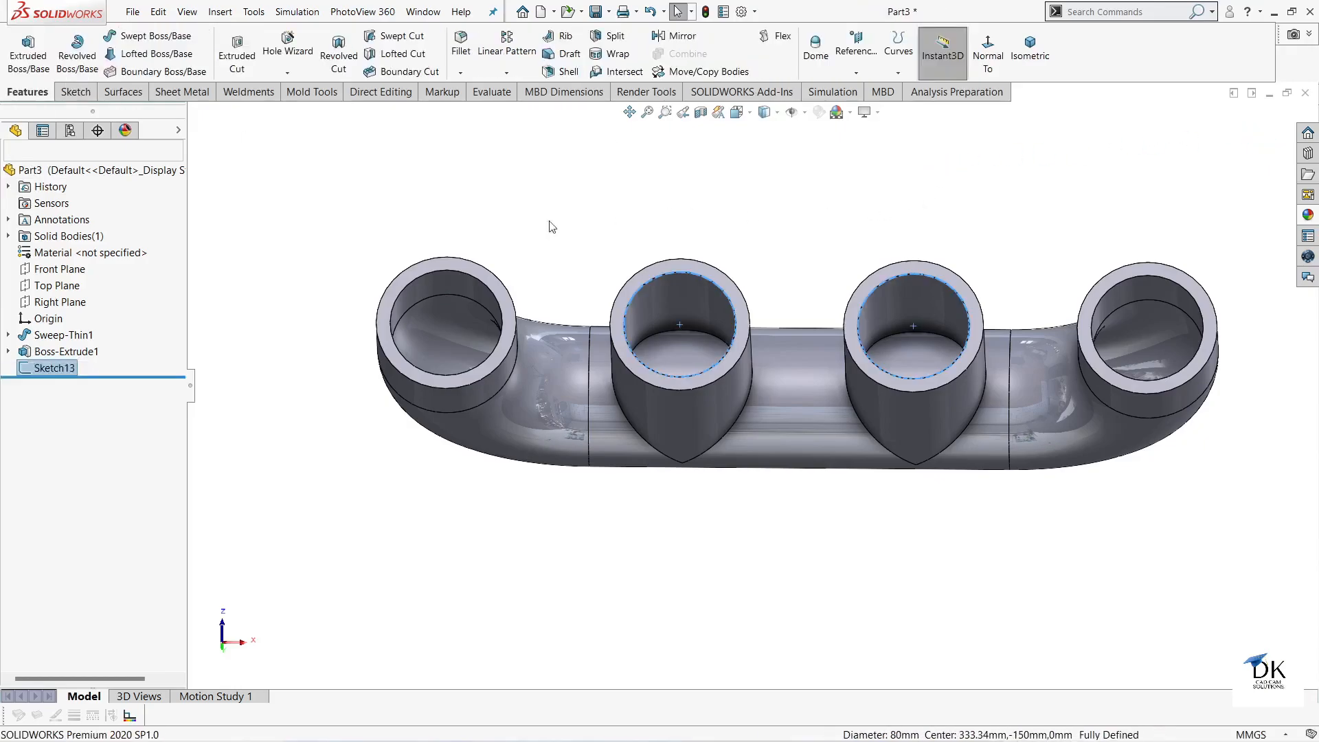
Cut-extrude the two converted circles Up To Next to open the branch bores into the main pipe.
click(237, 53)
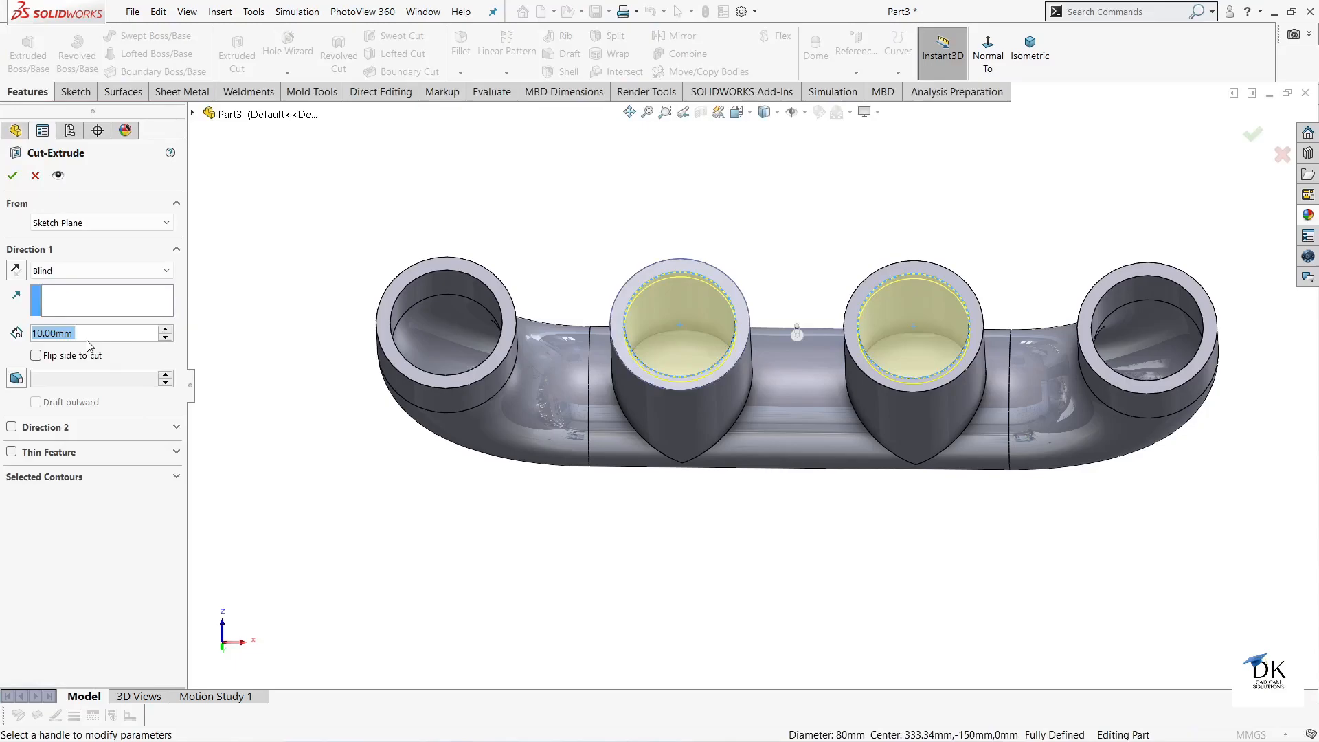
click(69, 271)
click(74, 321)
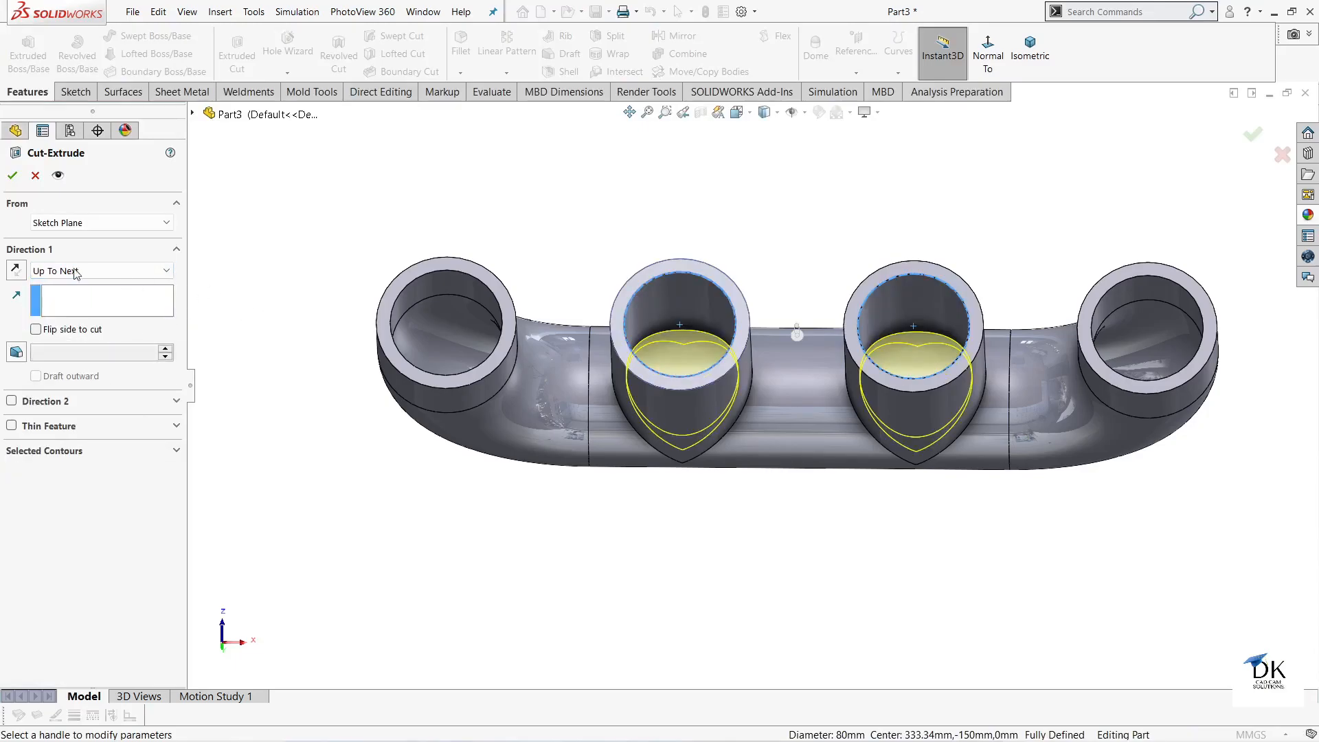
click(10, 177)
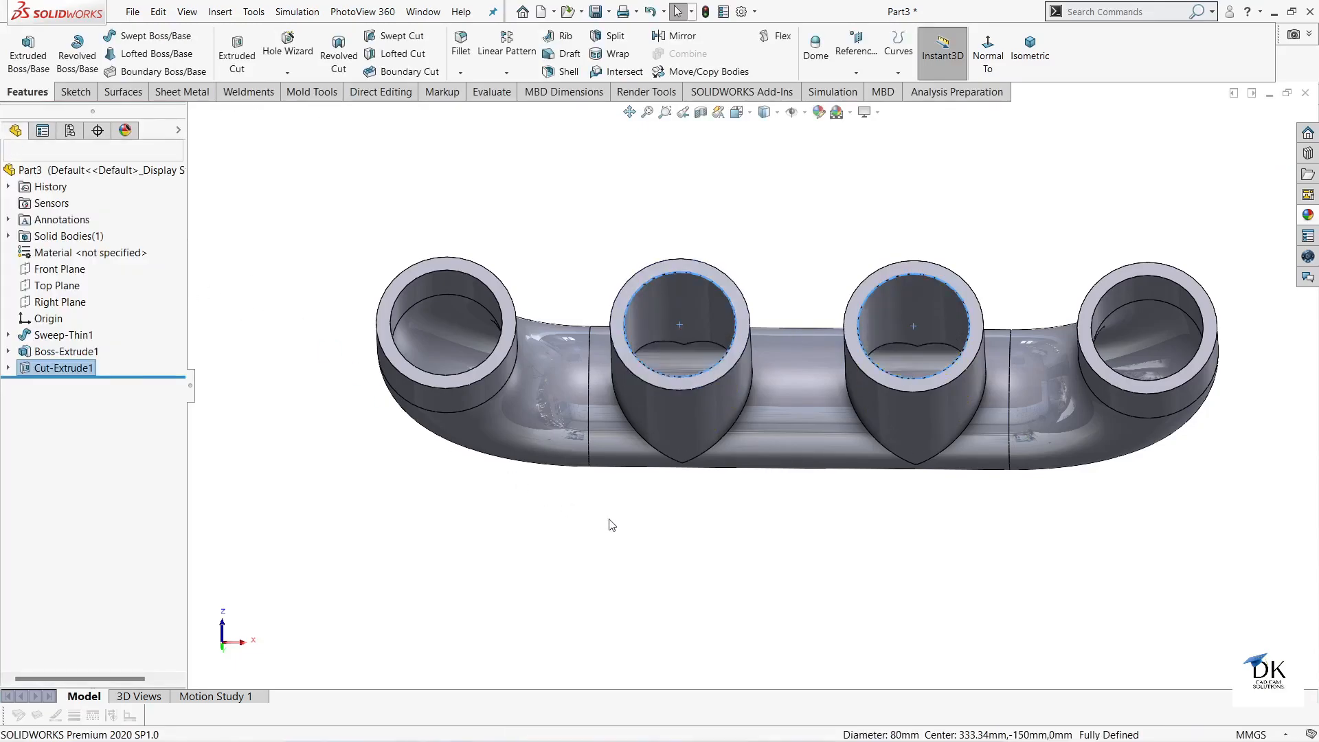
Inspect the pipe bores in a section view along the Front Plane, and turn the section view off.
middle_drag(742, 542, 887, 251)
key(ctrl+1)
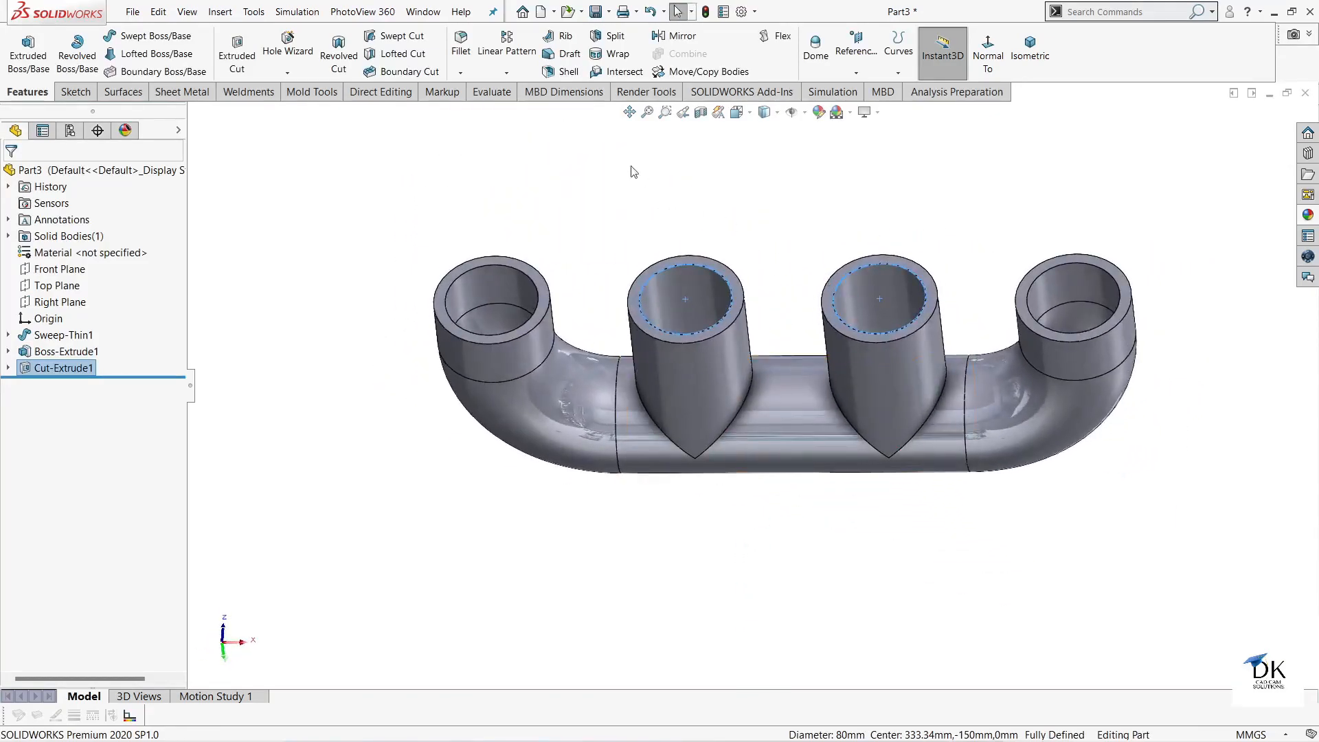
click(701, 112)
middle_drag(793, 219, 801, 192)
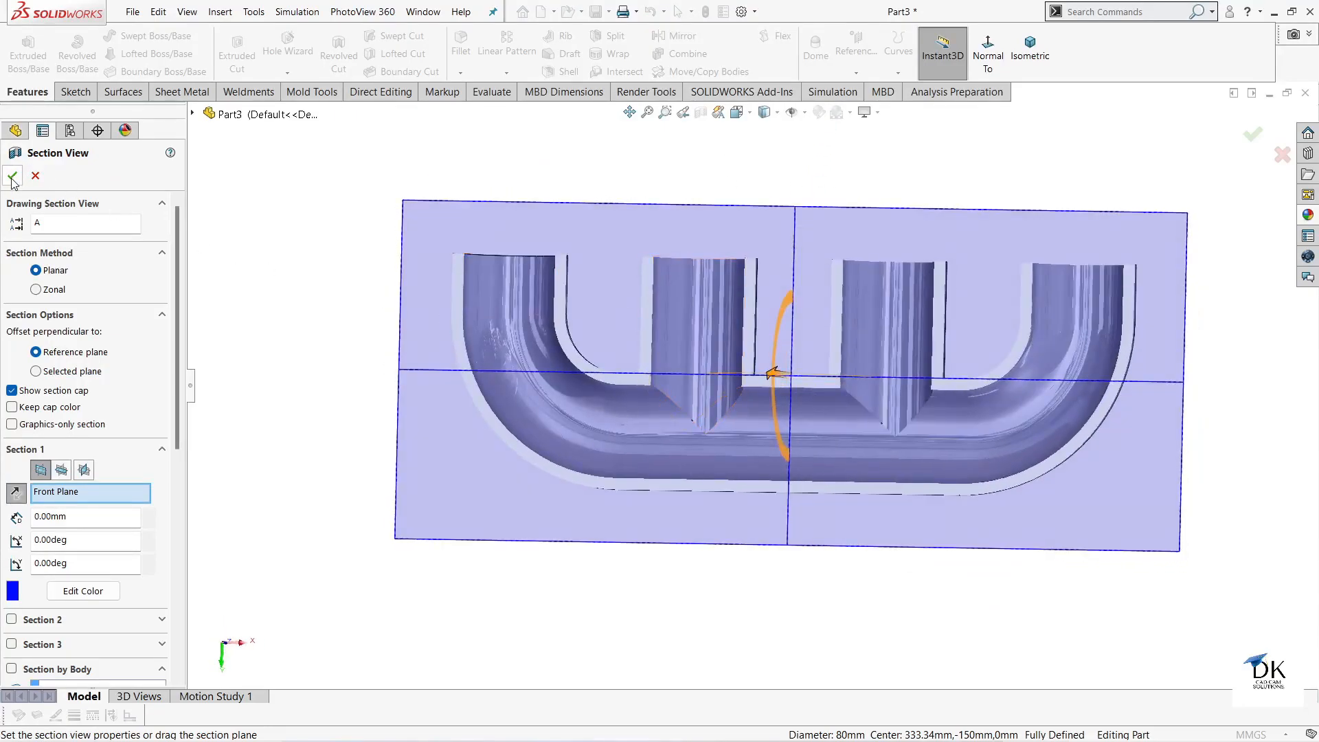
click(13, 177)
scroll(802, 412, down, 3)
mouse_move(802, 412)
middle_down()
mouse_move(914, 435)
mouse_move(818, 412)
mouse_move(817, 433)
mouse_move(824, 411)
middle_up()
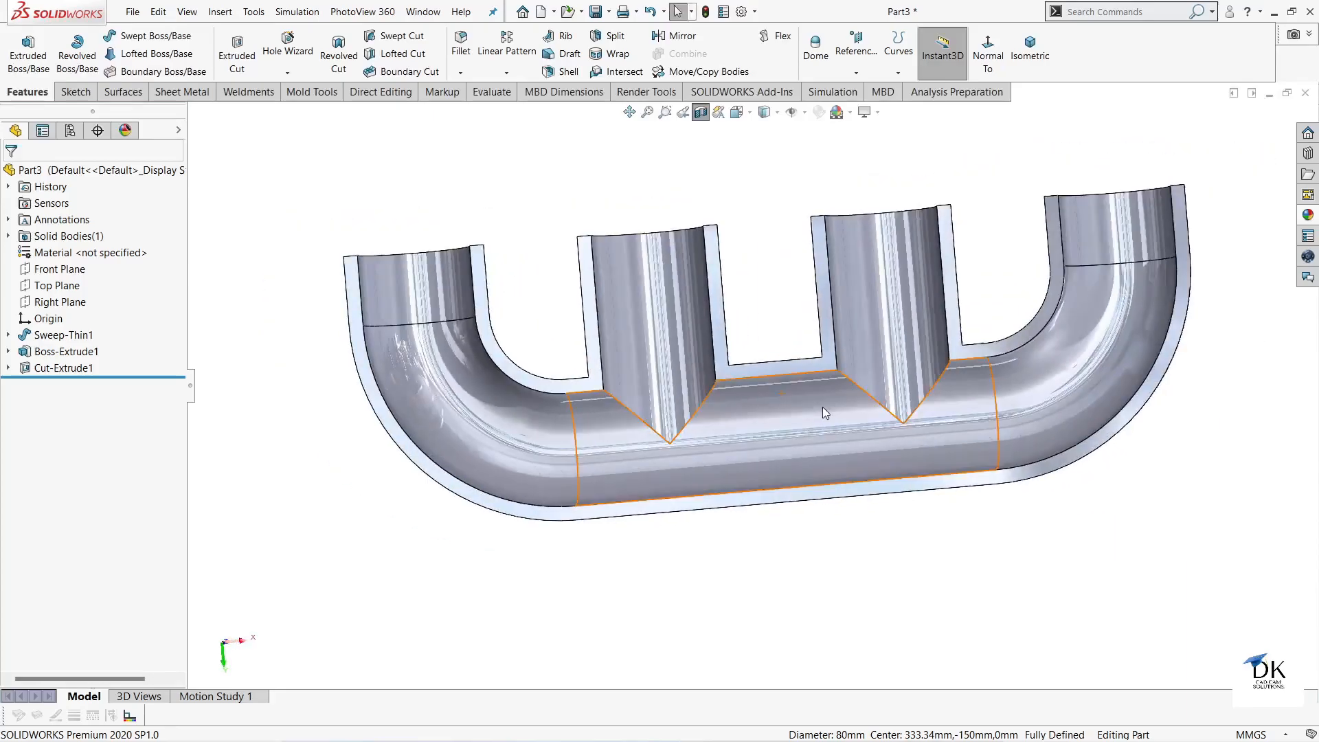
click(700, 112)
middle_drag(774, 244, 818, 624)
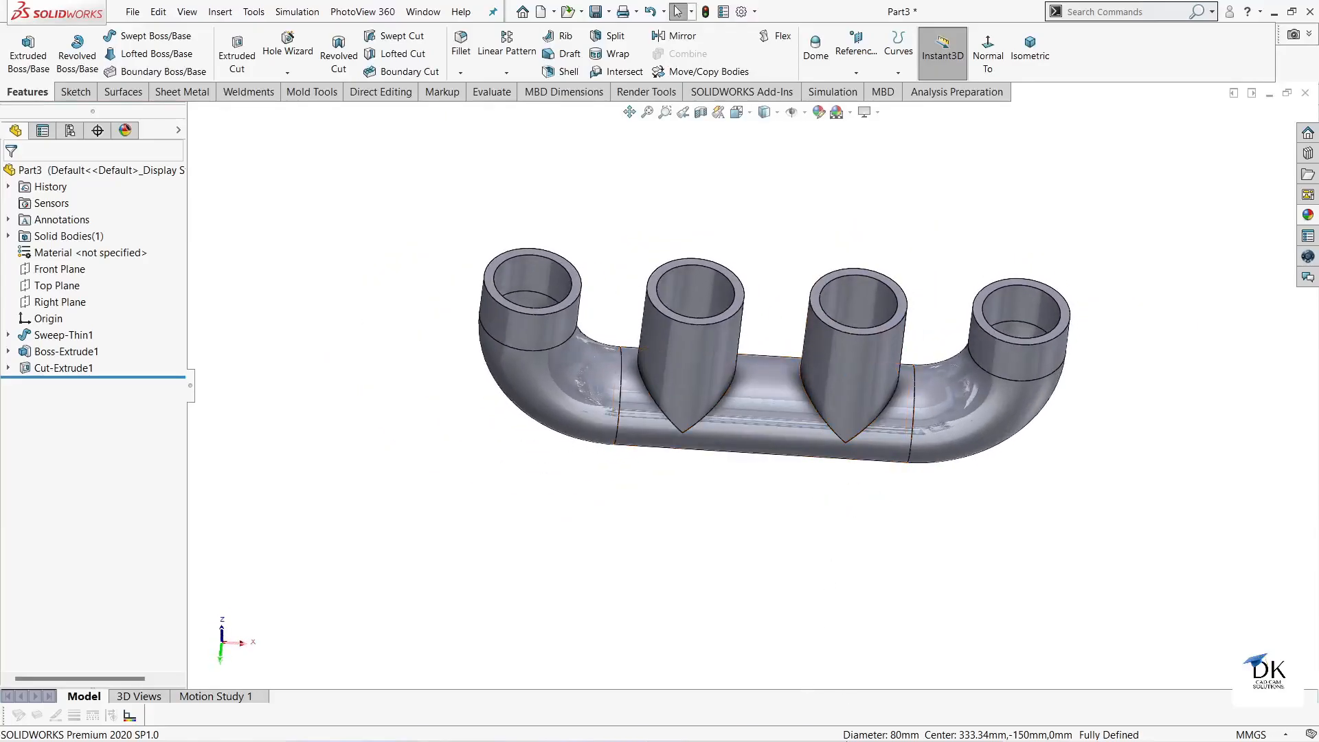
Switch to the exhaust manifold drawing and examine the flange dimensions in the plan view and section B-B.
mouse_move(810, 728)
click(815, 628)
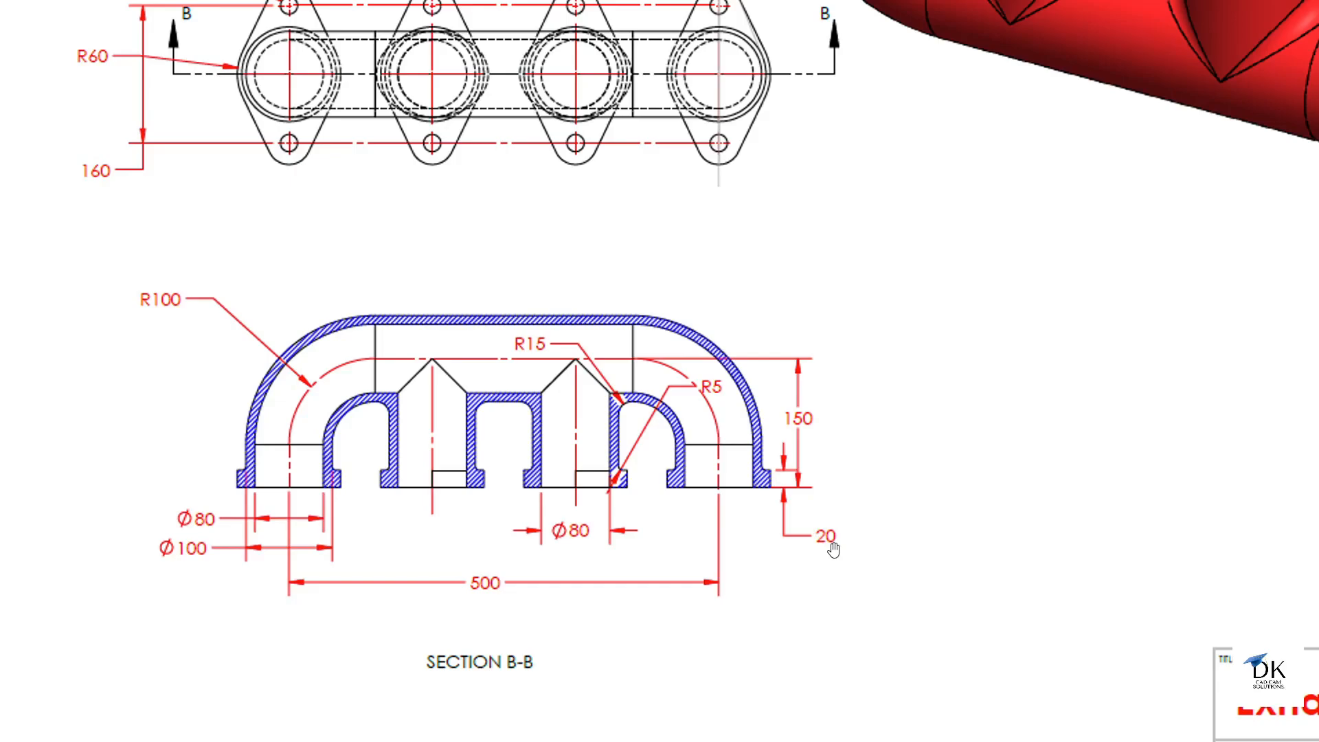
scroll(397, 251, up, 1)
scroll(399, 256, down, 3)
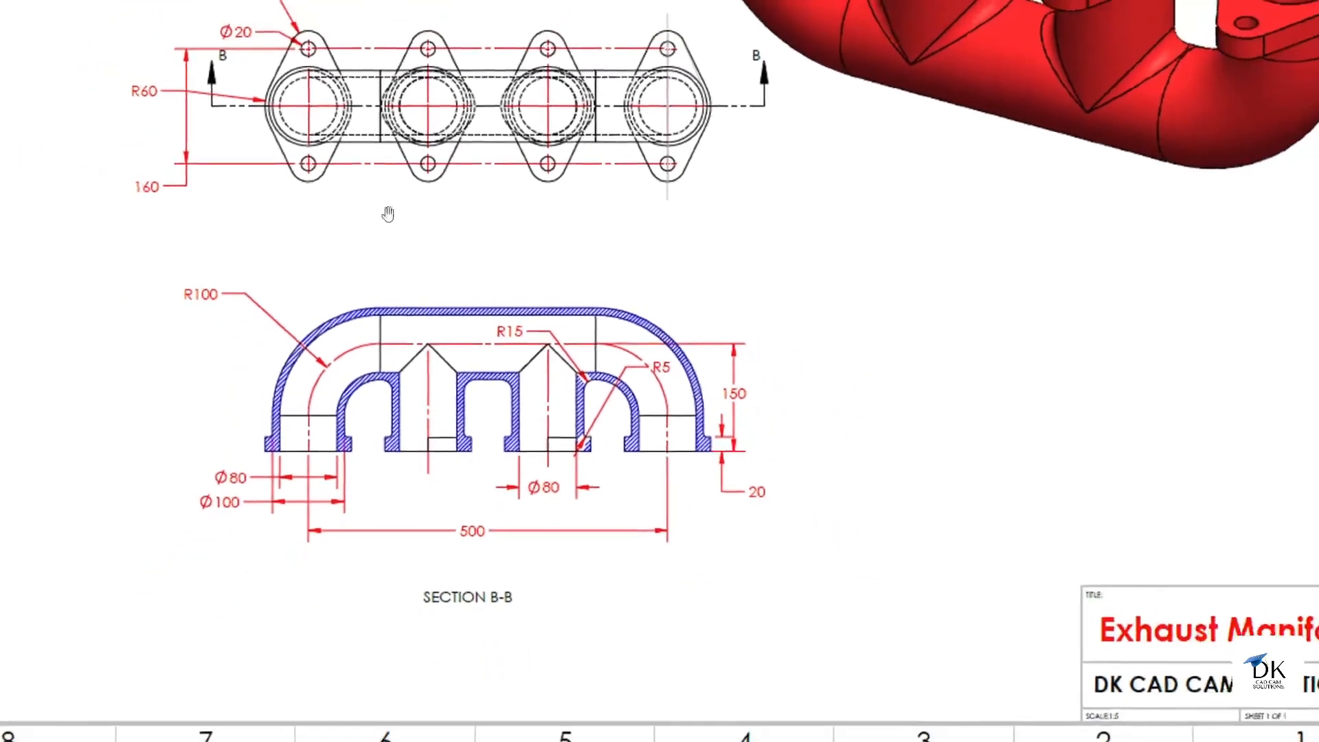
scroll(276, 23, down, 3)
scroll(351, 258, up, 3)
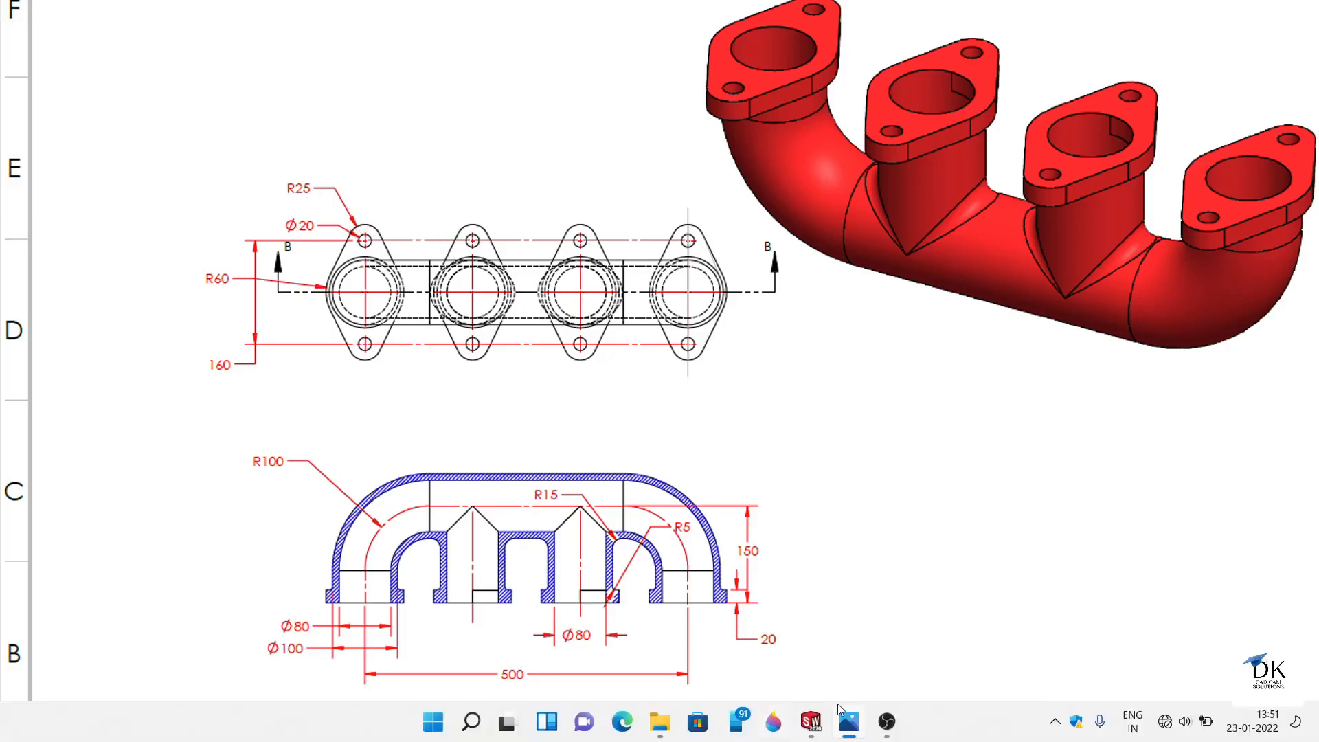
Switch back to SOLIDWORKS and start a sketch on the end face of the swept pipe at the origin, viewed normal to it.
click(812, 721)
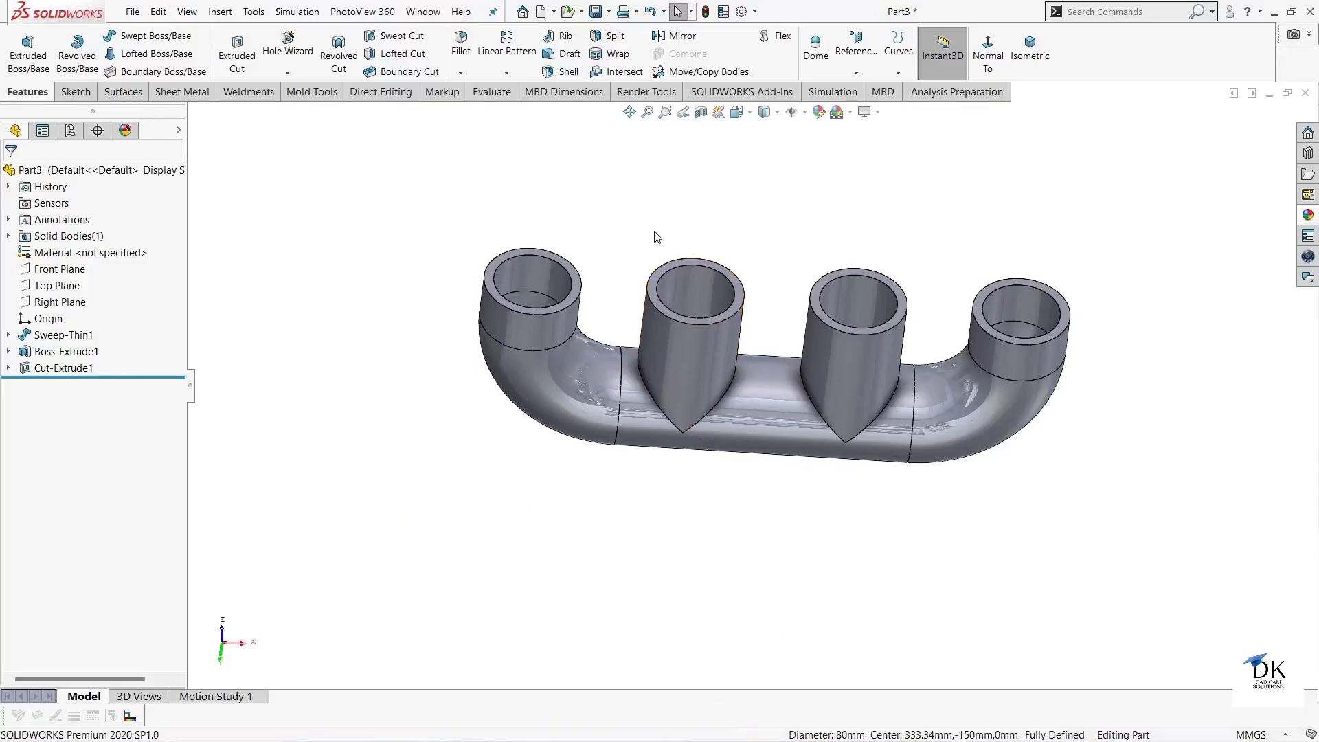
middle_drag(654, 236, 620, 323)
scroll(614, 320, down, 5)
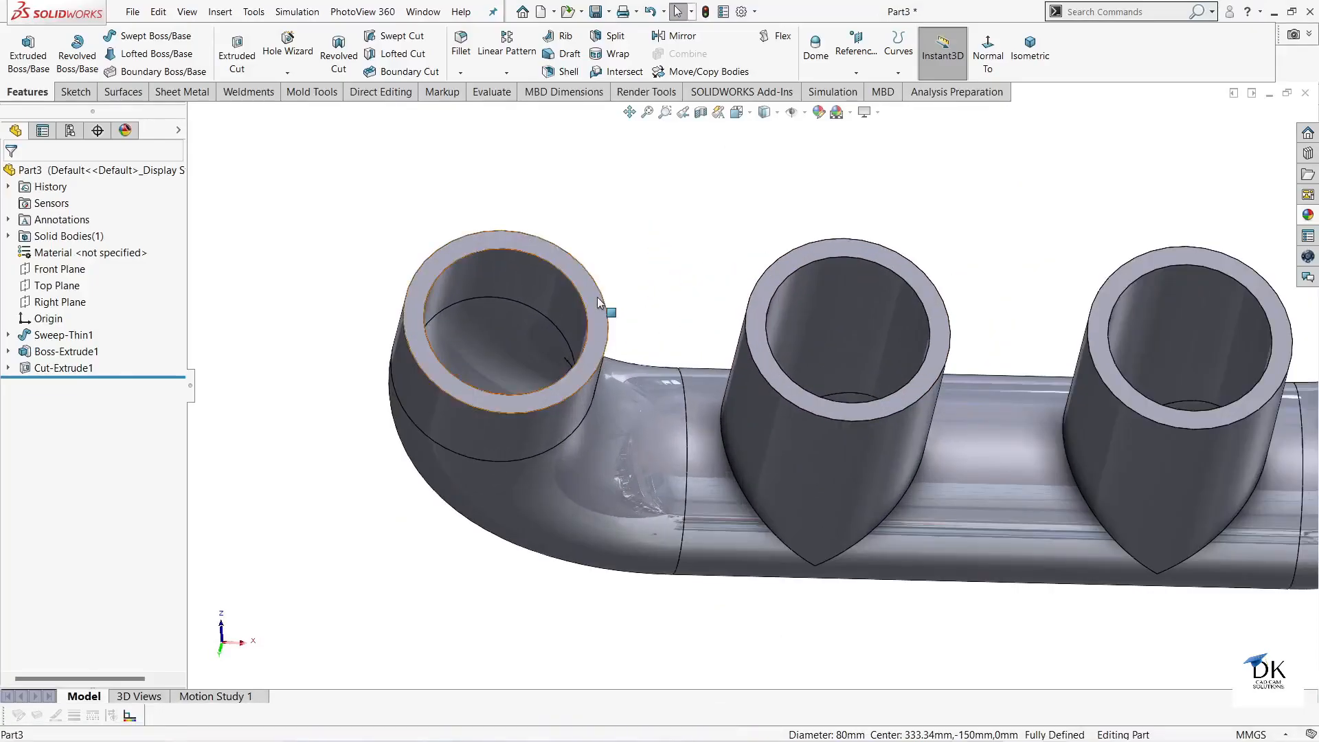
click(601, 295)
click(658, 257)
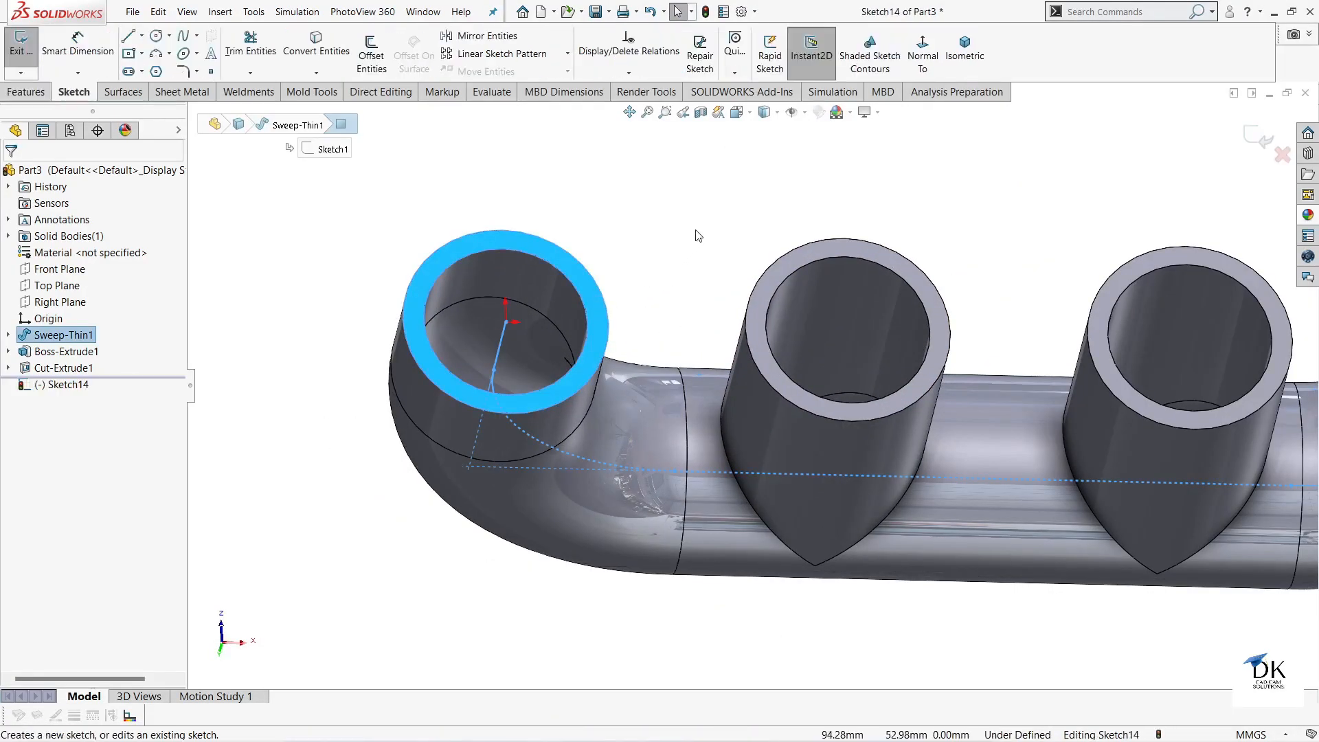
click(922, 54)
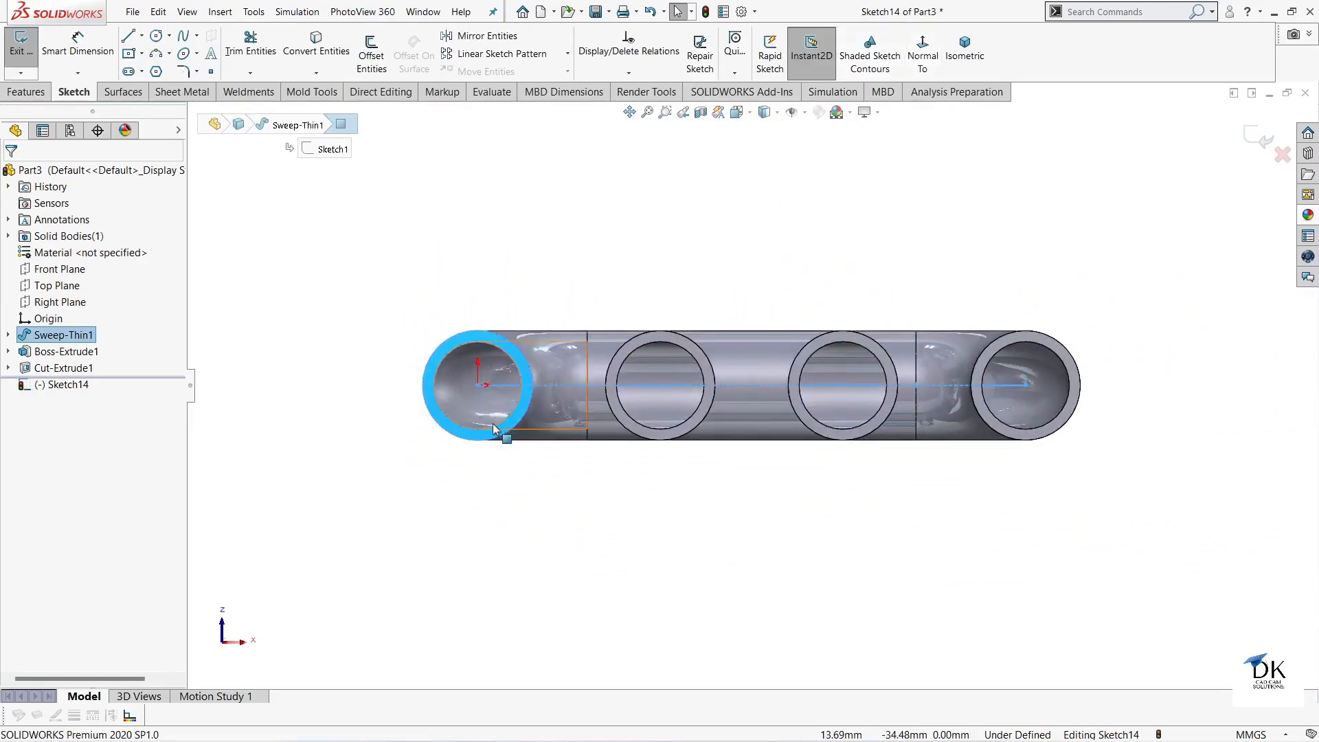
scroll(587, 347, down, 3)
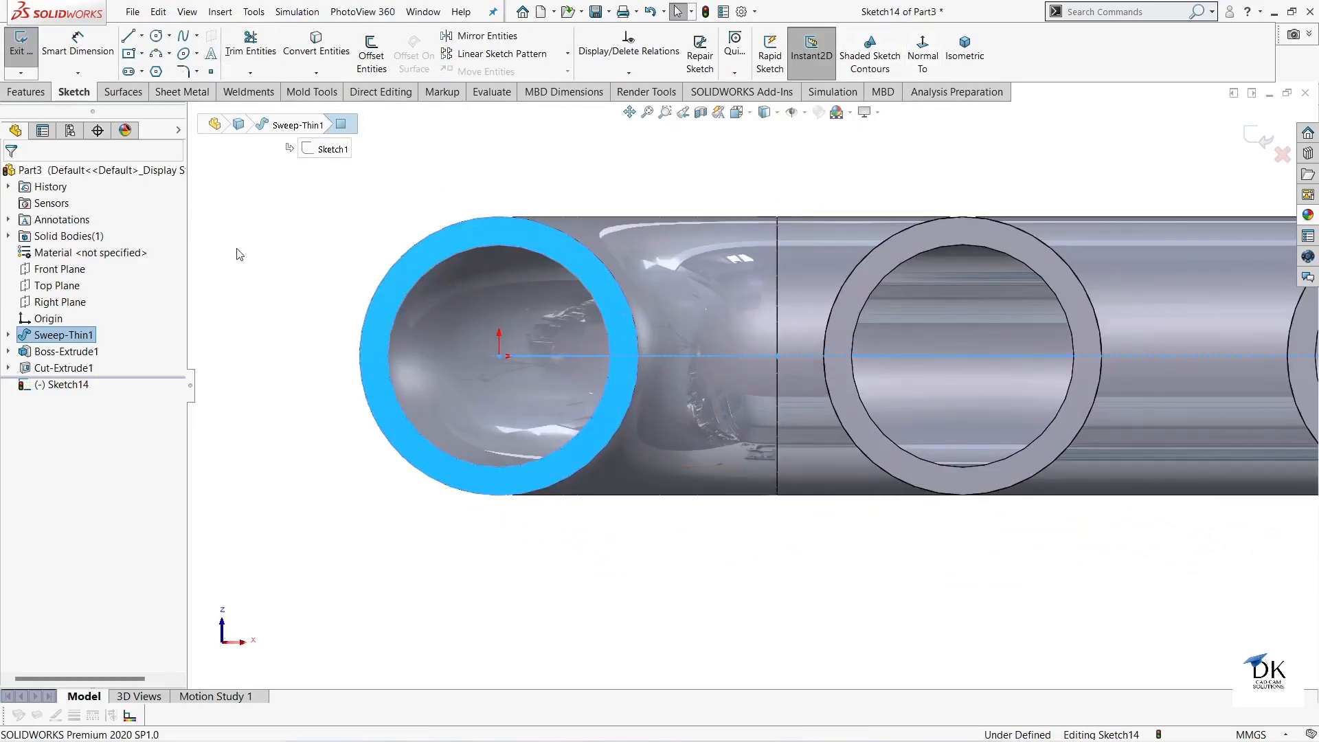
Sketch a circle of about 75 mm radius centred on the origin, around the pipe end.
click(157, 36)
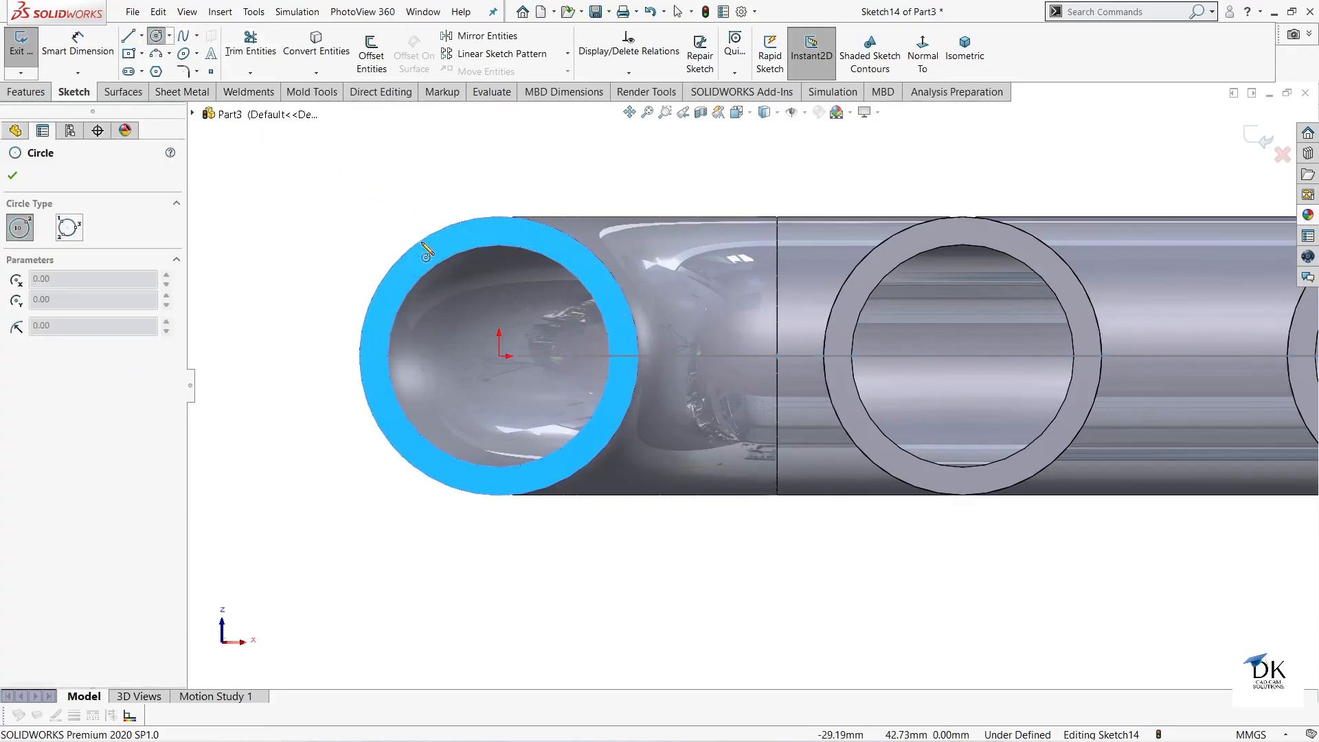
click(500, 355)
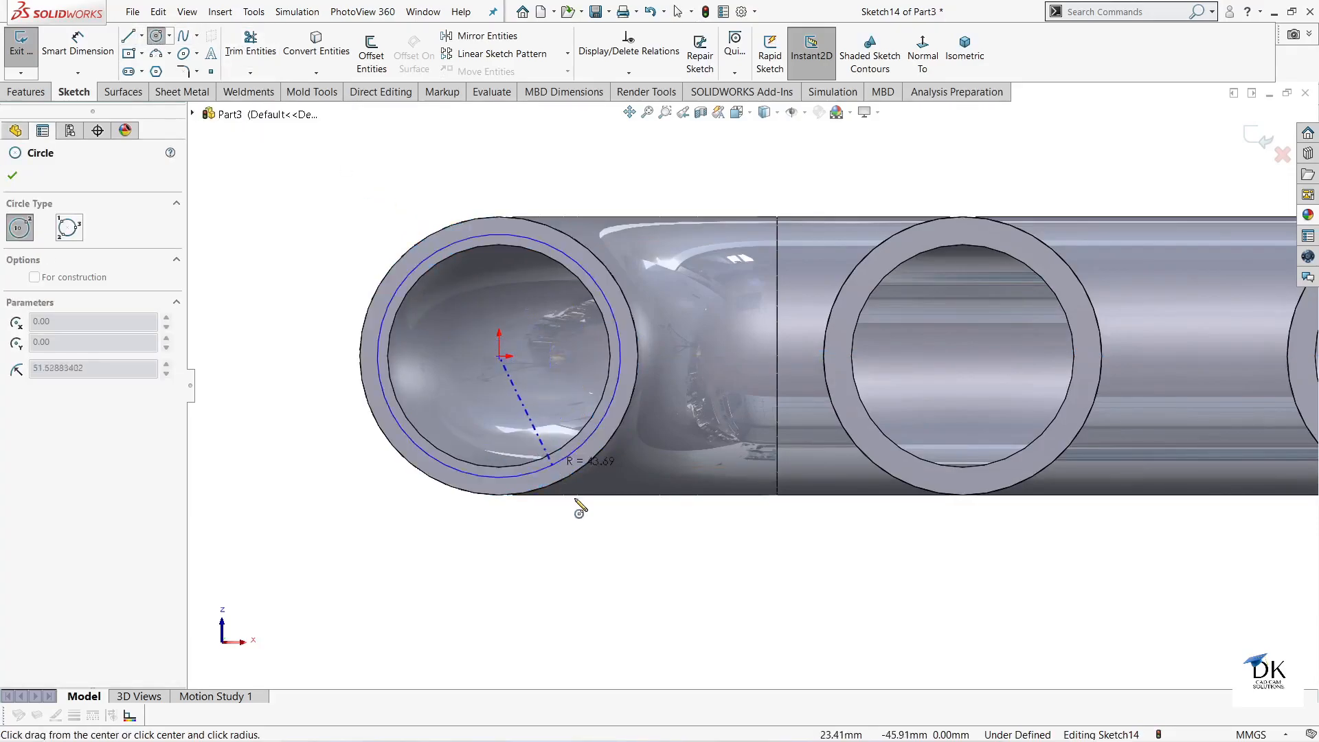
click(618, 527)
right_click(262, 155)
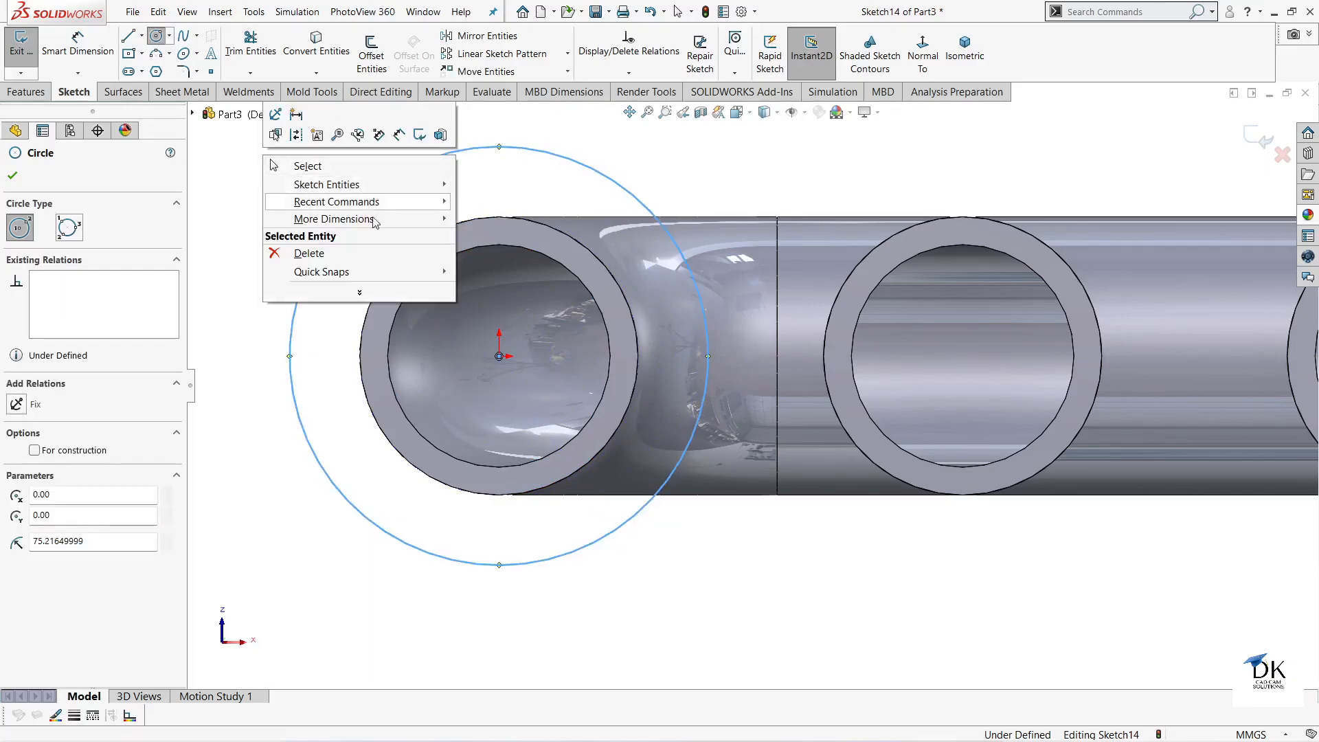
scroll(708, 198, up, 2)
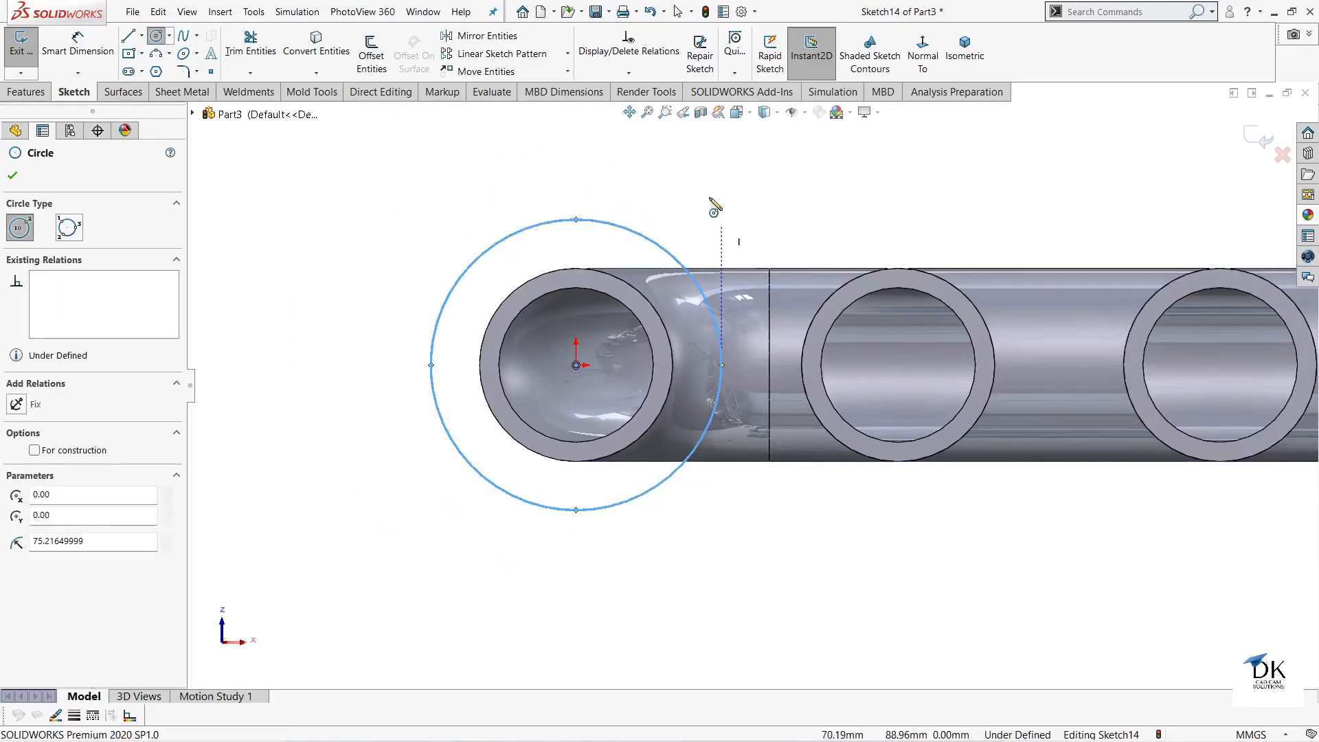
Sketch two concentric circles of about 12 mm and 27 mm radius, about 121 mm directly above the origin.
click(576, 131)
click(596, 142)
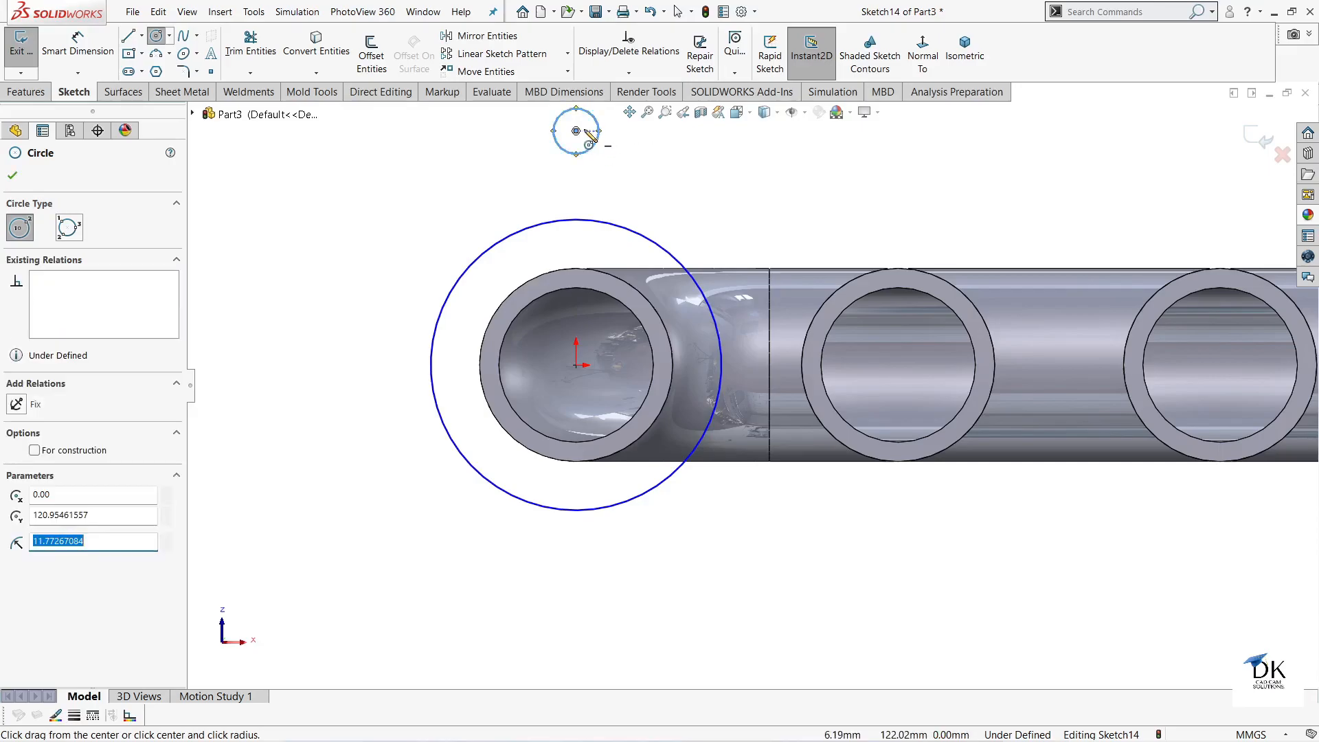
click(576, 130)
click(623, 161)
scroll(731, 344, up, 2)
scroll(772, 258, down, 1)
scroll(768, 265, down, 1)
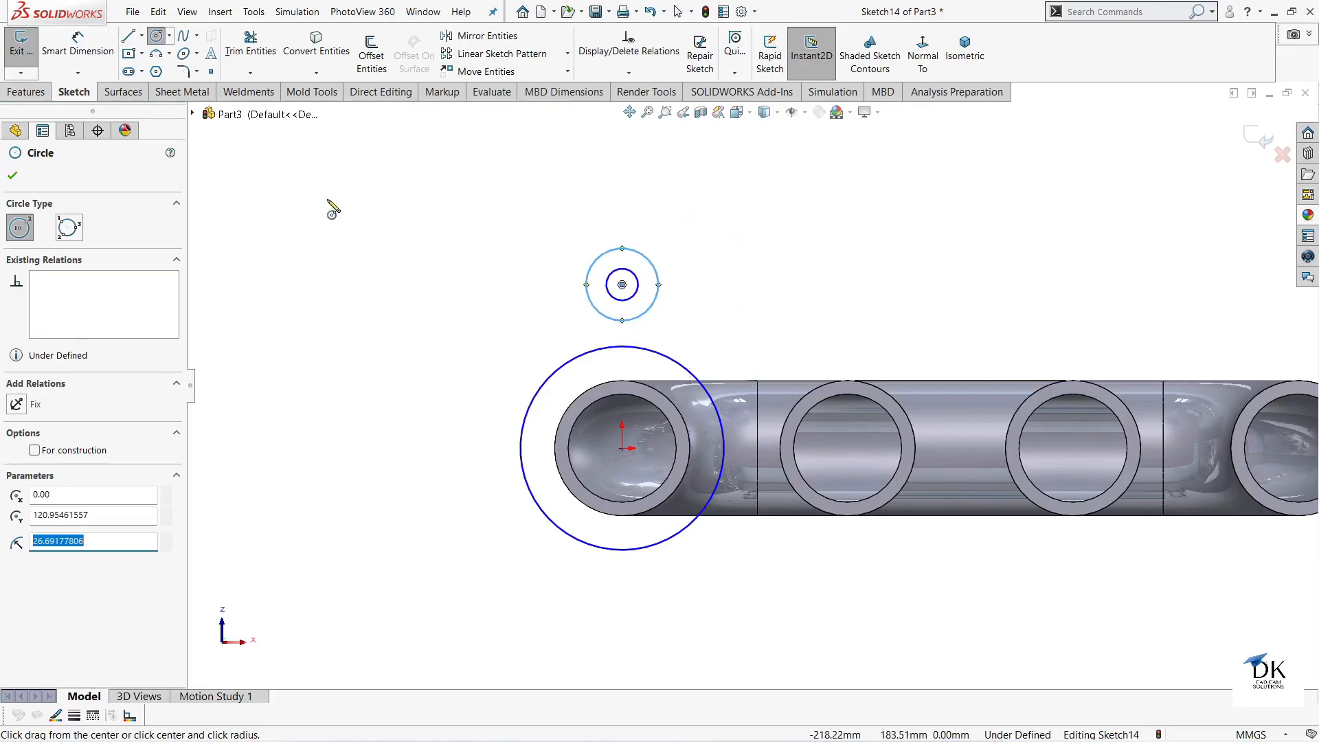
Draw a vertical centerline from the origin to the centre of the two small concentric circles.
click(143, 37)
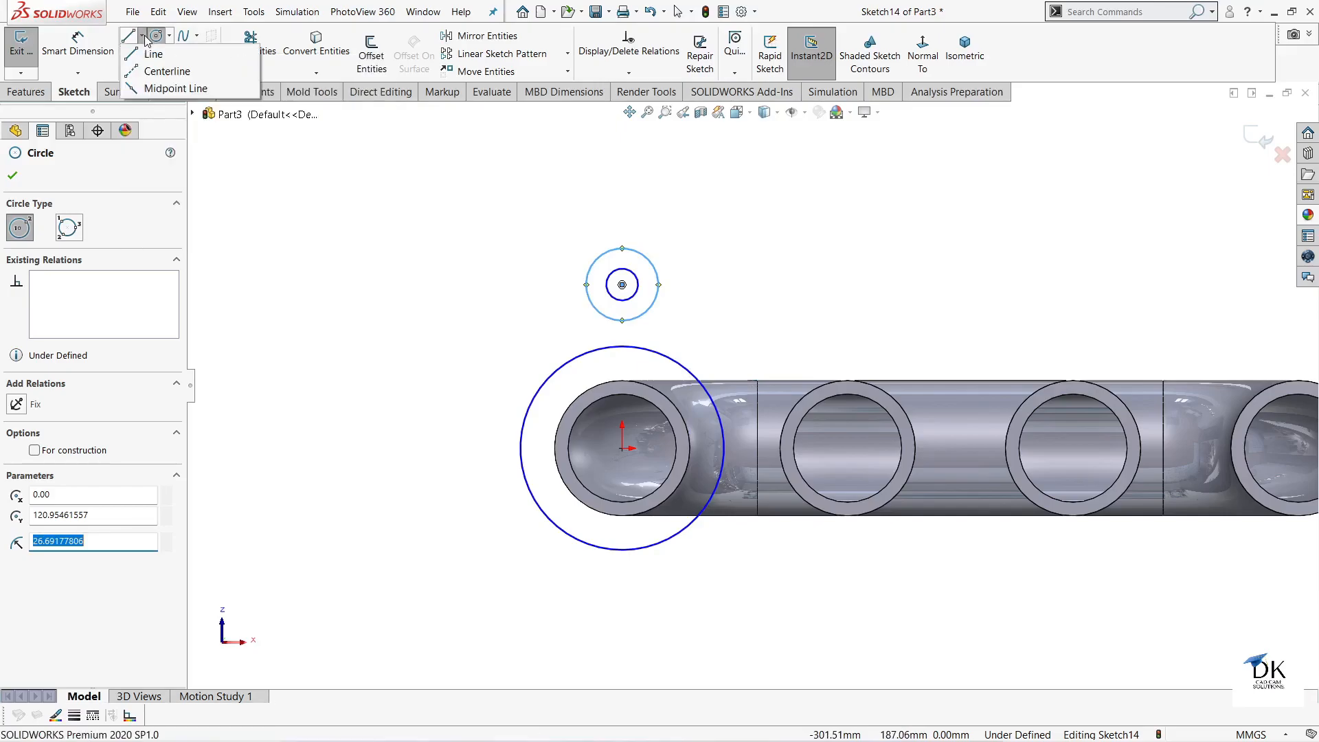
click(165, 72)
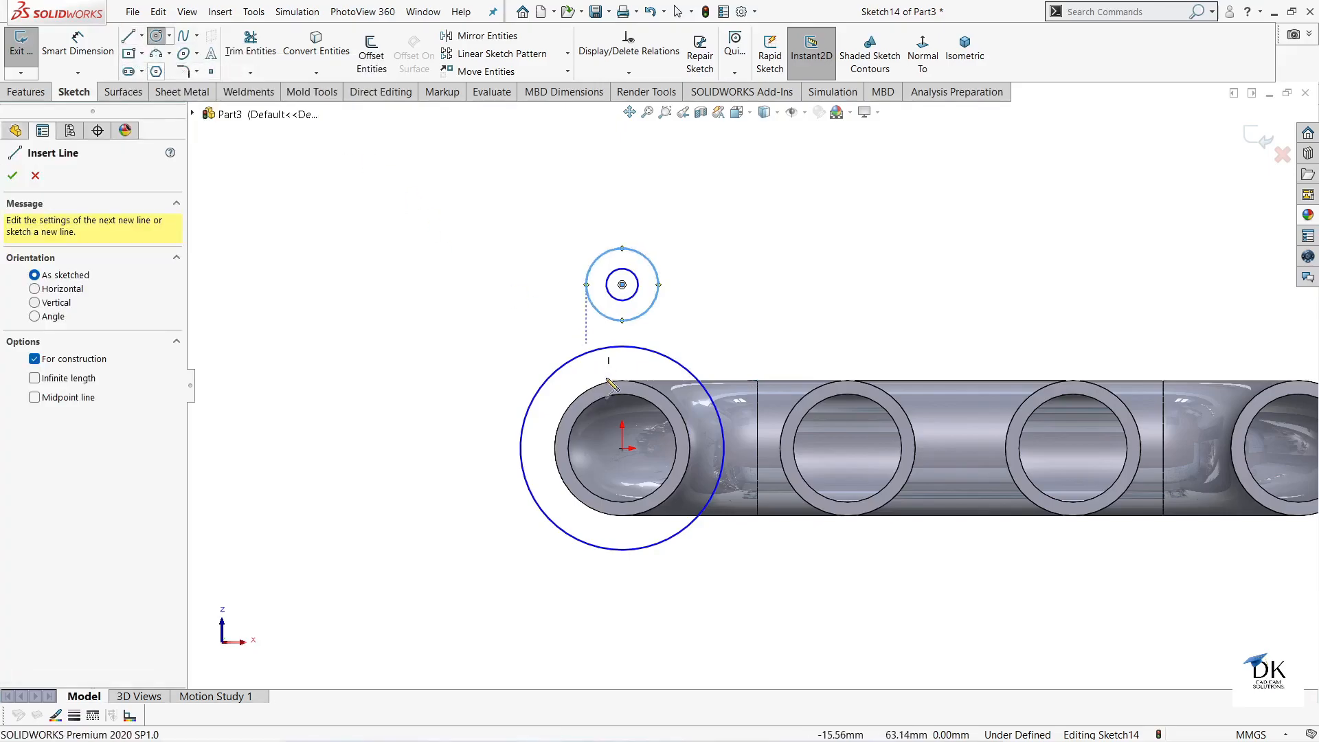
click(622, 448)
click(622, 285)
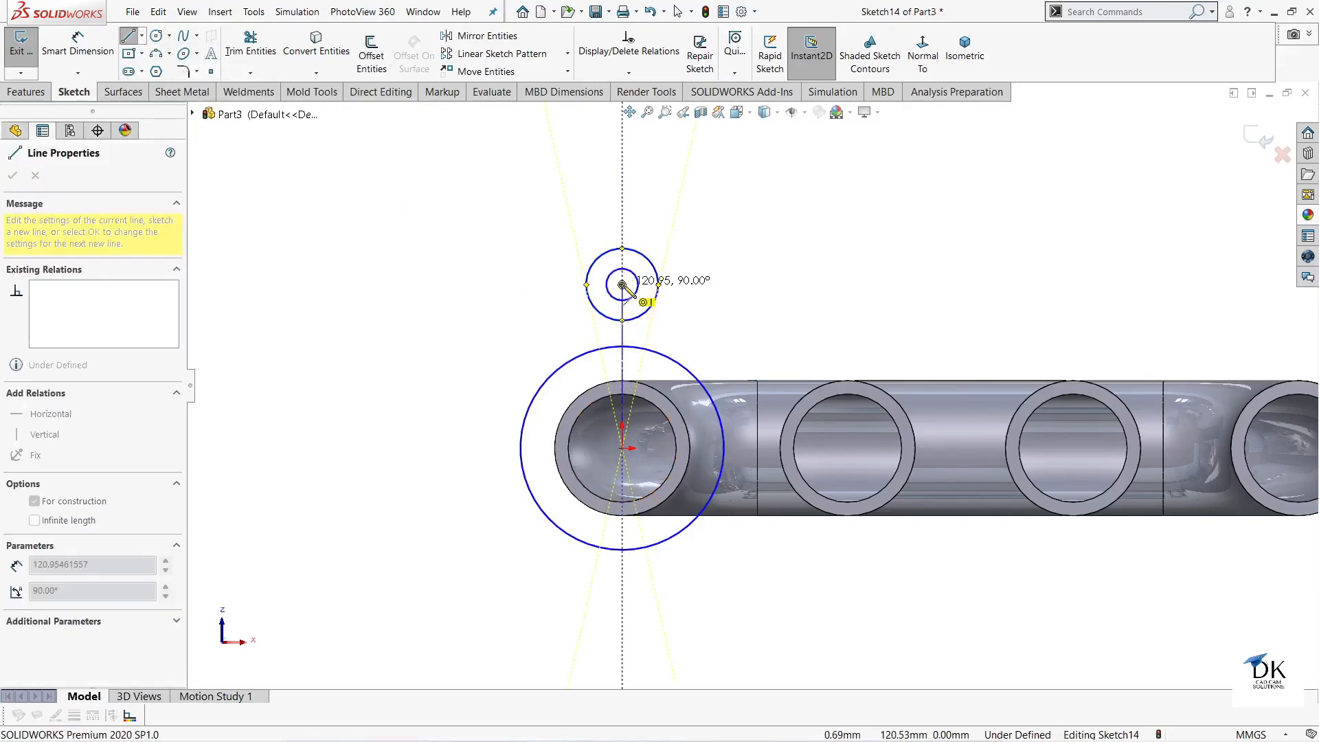
right_click(741, 260)
click(747, 265)
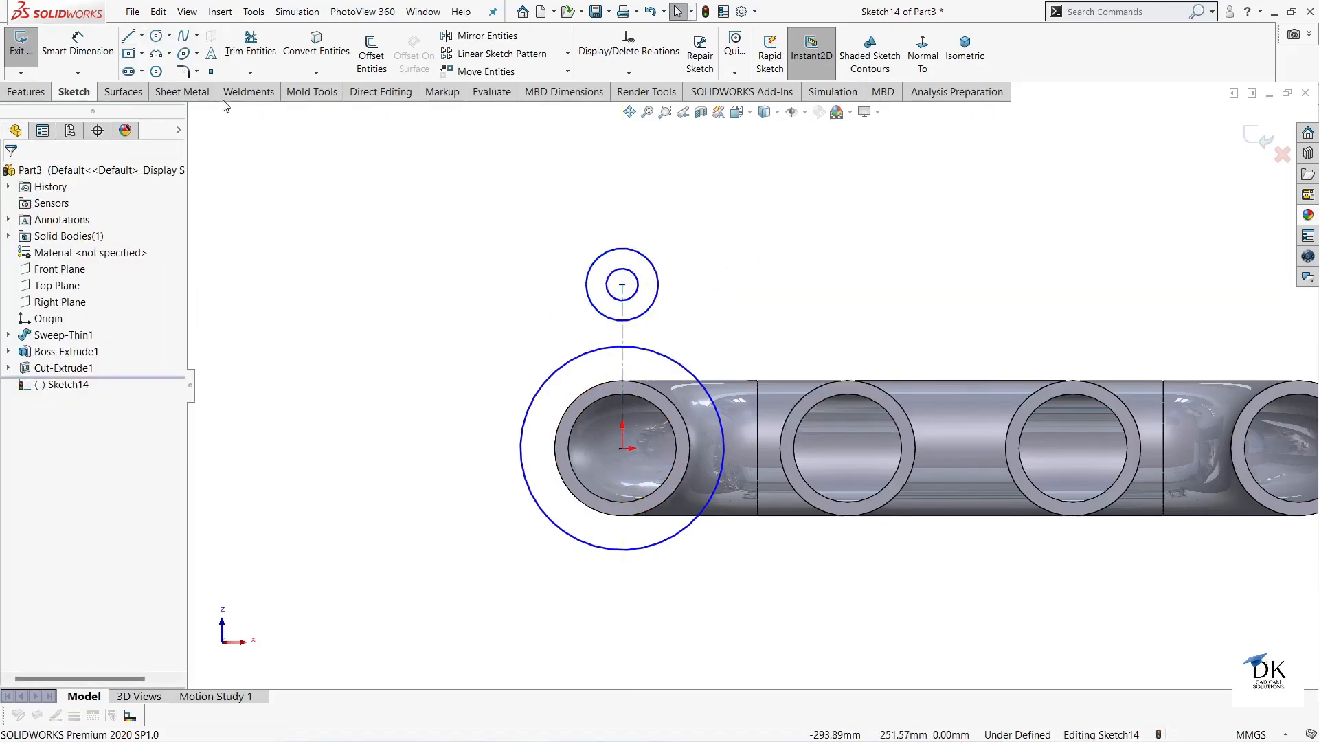
Draw a horizontal centerline from the origin to the edge of the large circle.
click(153, 39)
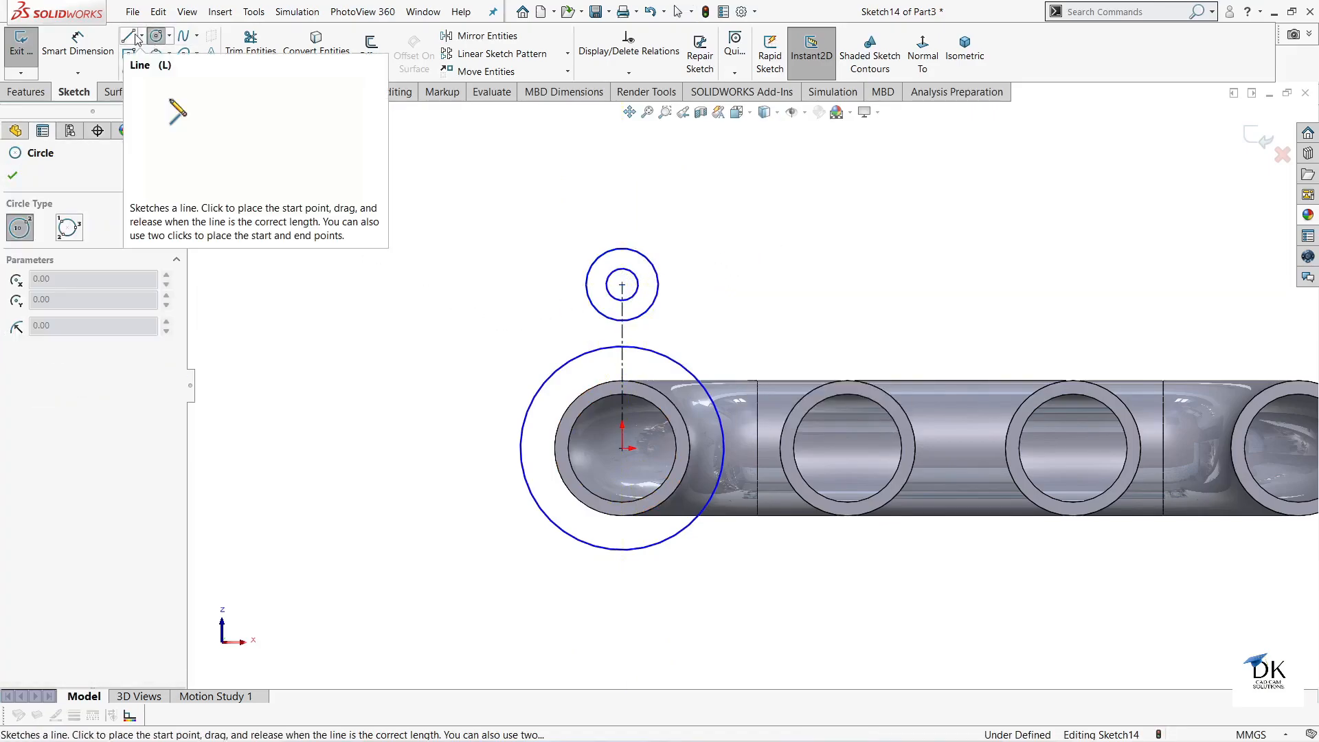
click(130, 37)
click(141, 37)
click(155, 66)
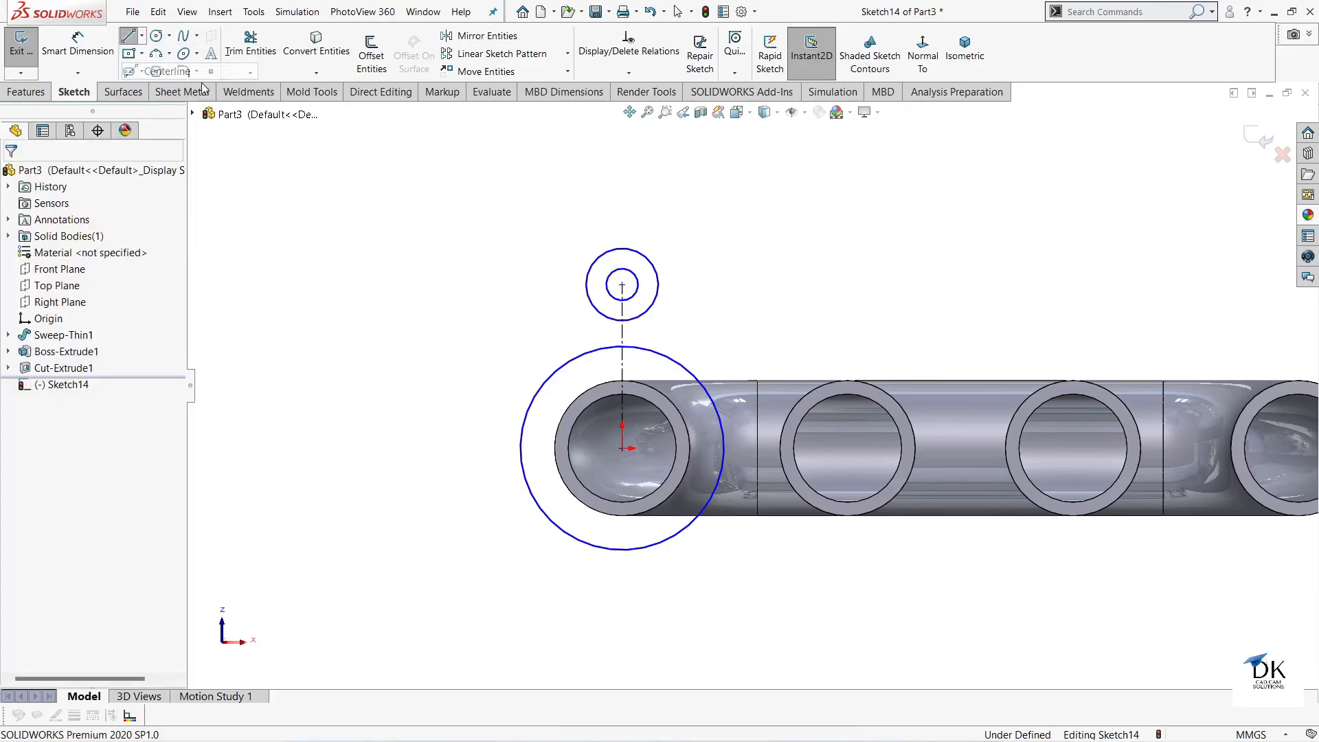
click(622, 448)
click(723, 448)
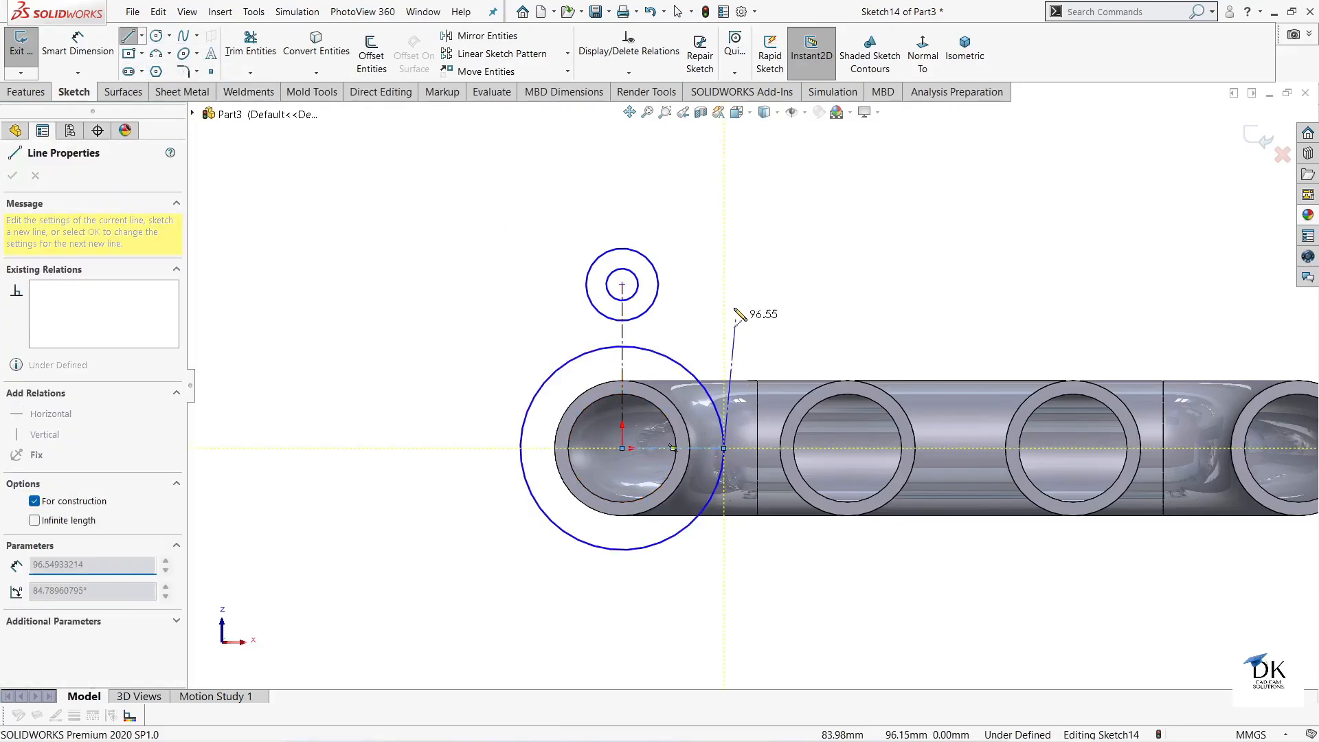
right_click(731, 245)
click(750, 307)
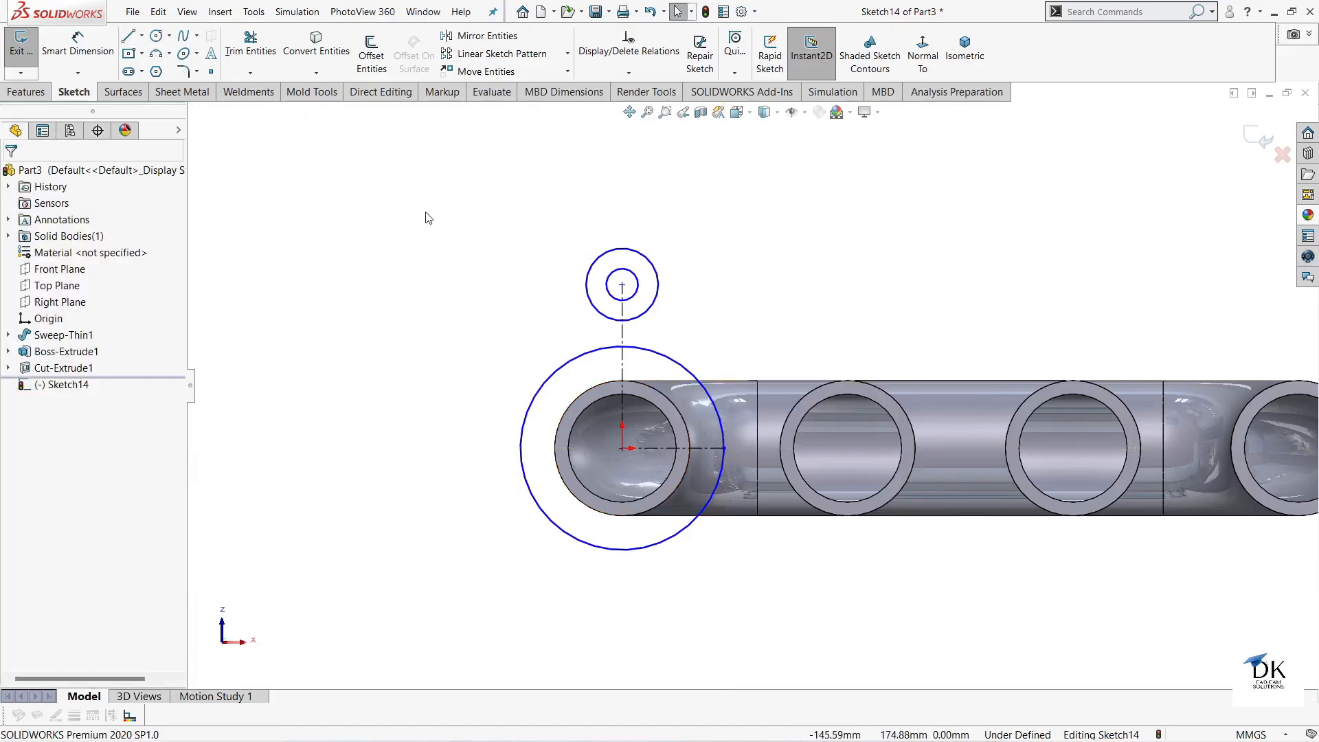
Dimension the large circle around the pipe end with a diameter of 120 mm.
click(76, 43)
click(581, 357)
click(519, 342)
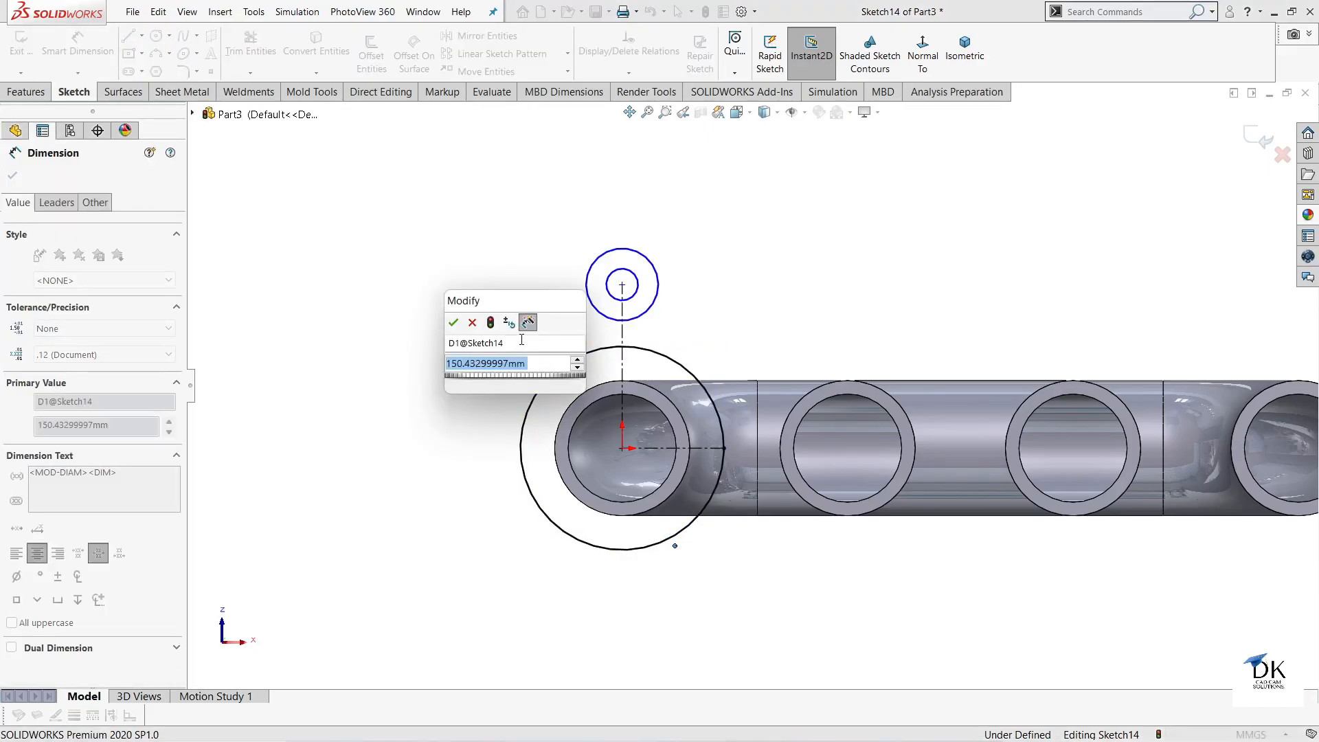
text(120)
key(Return)
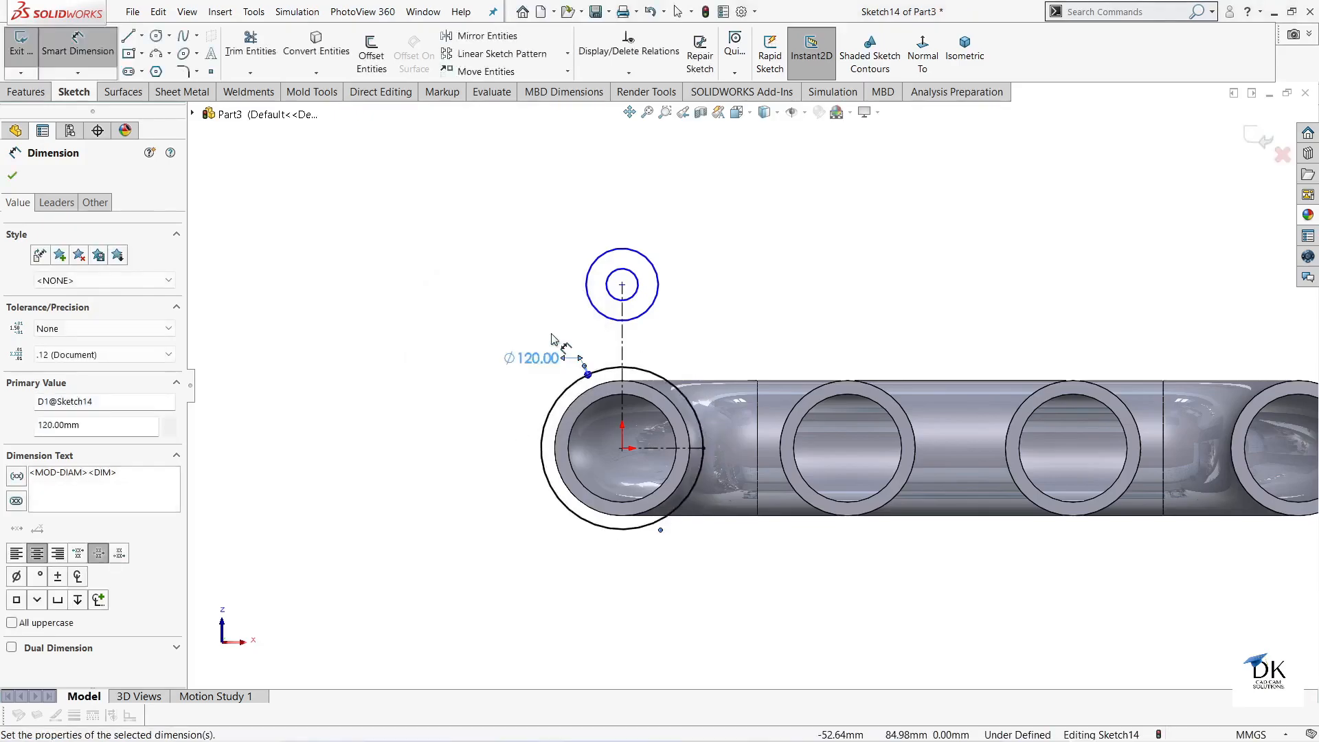
Dimension the outer of the two small concentric circles with a diameter of 50 mm.
click(653, 302)
click(706, 299)
text(5)
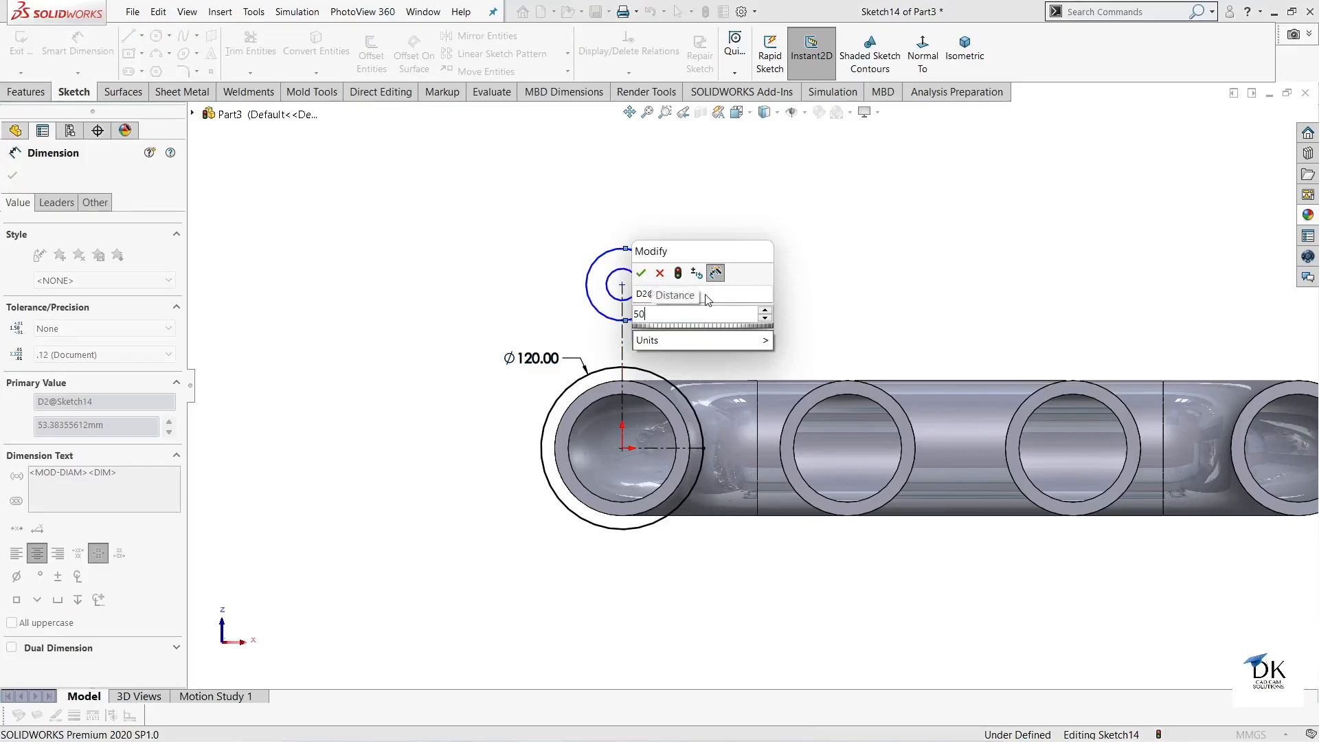
text(0)
key(Return)
Dimension the inner of the two small concentric circles with a diameter of 20 mm.
click(633, 274)
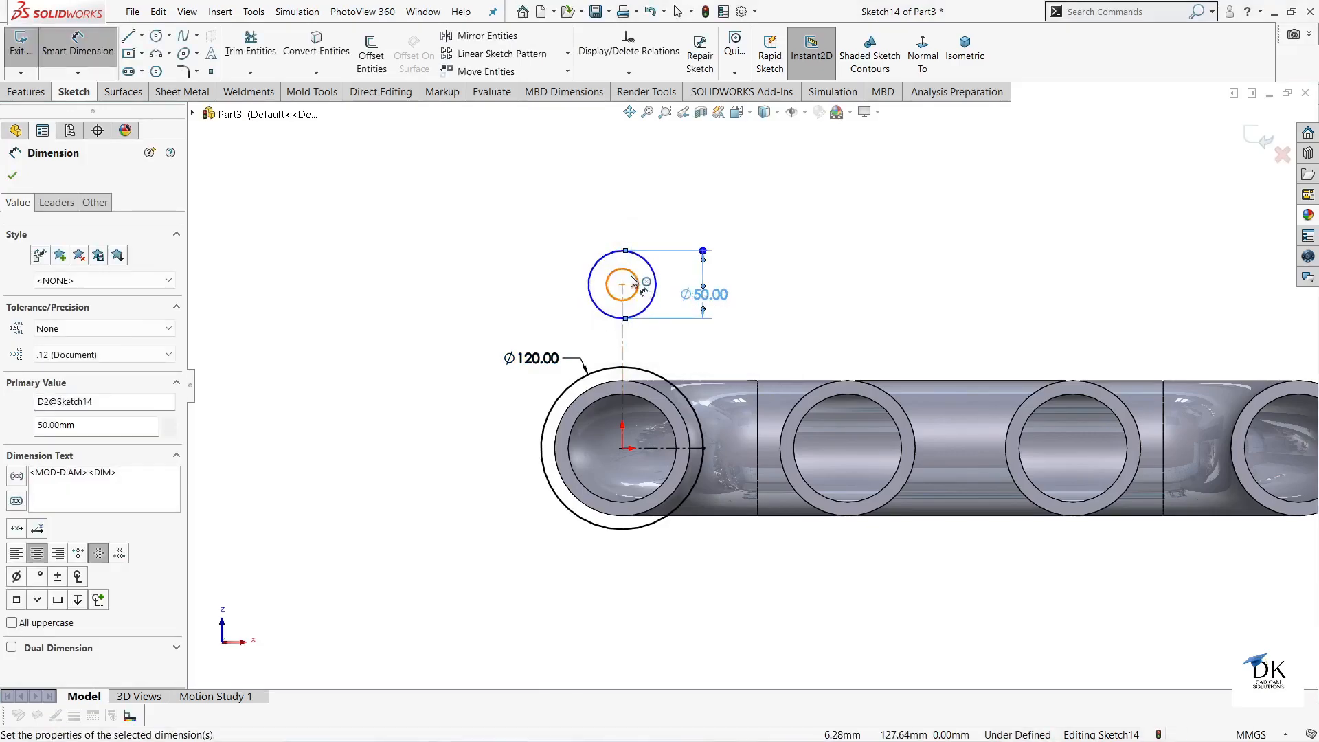
click(651, 217)
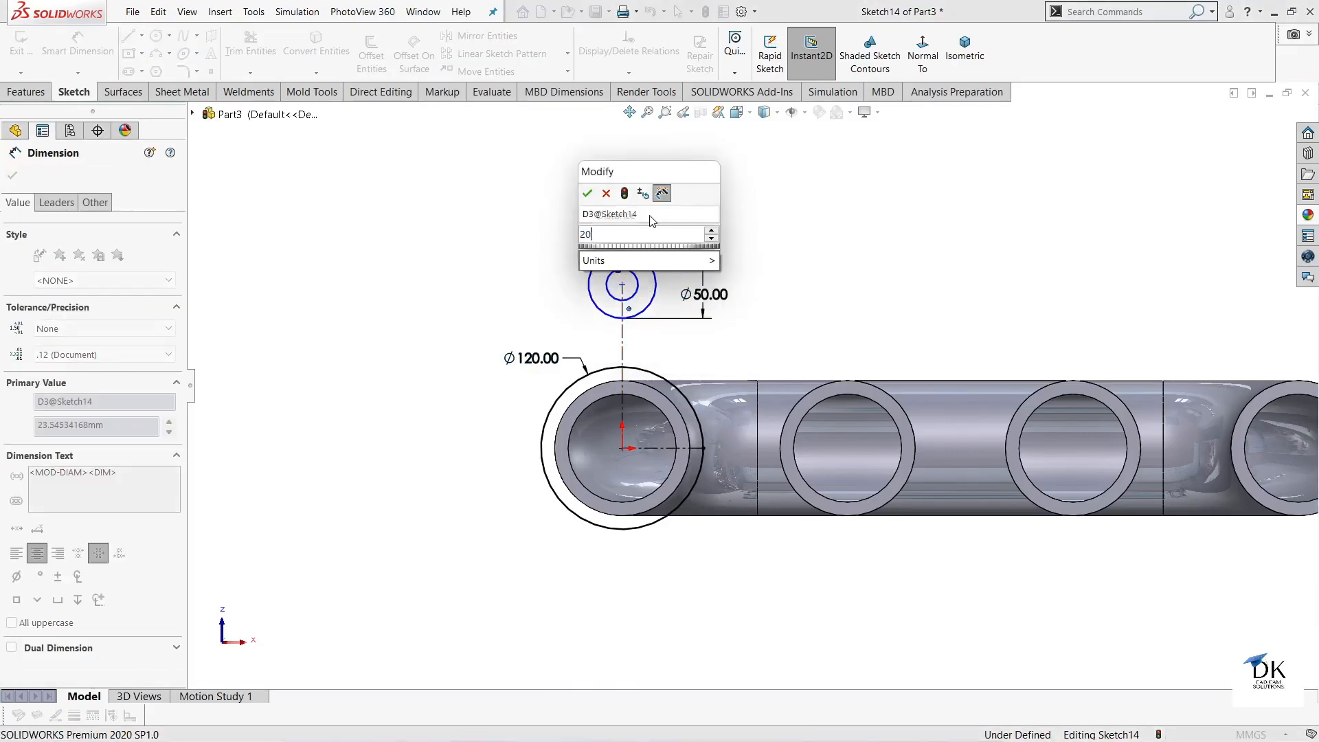
key(Return)
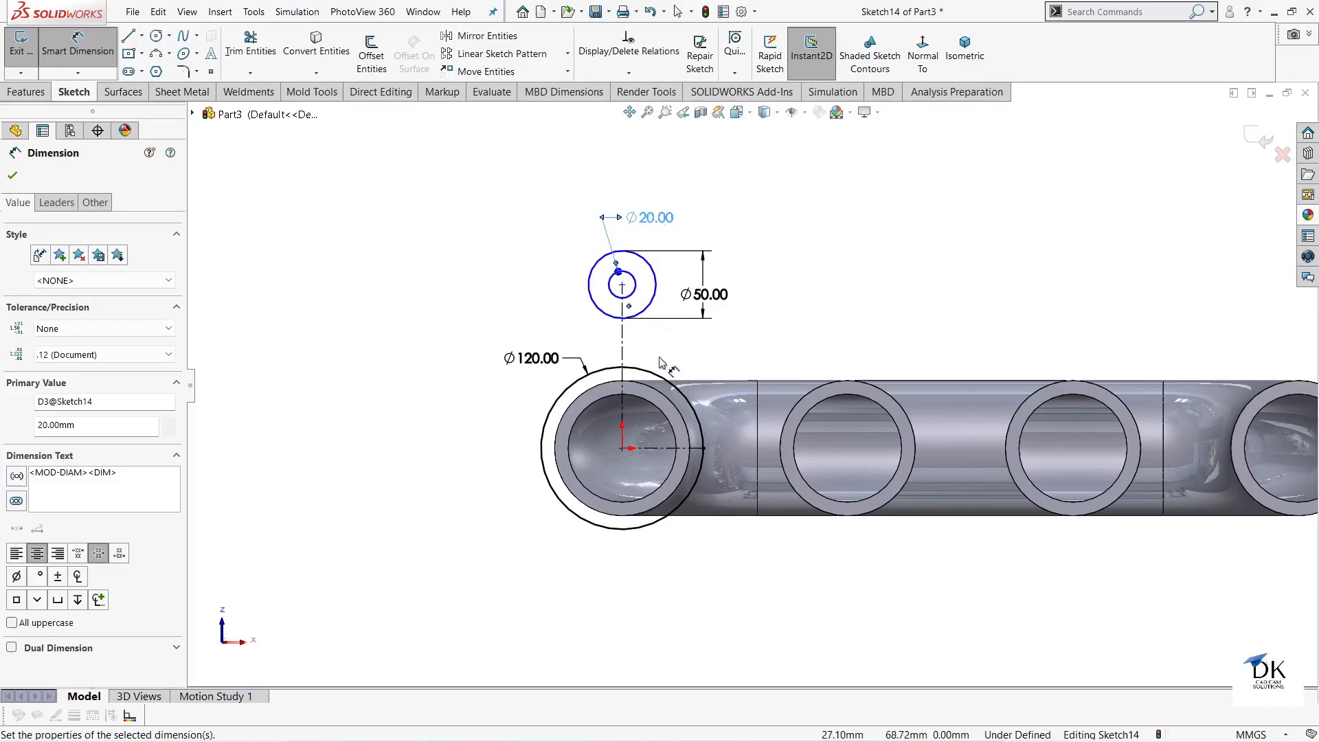
Dimension the vertical distance between the small circles' centre and the origin as 80 mm.
scroll(660, 361, down, 2)
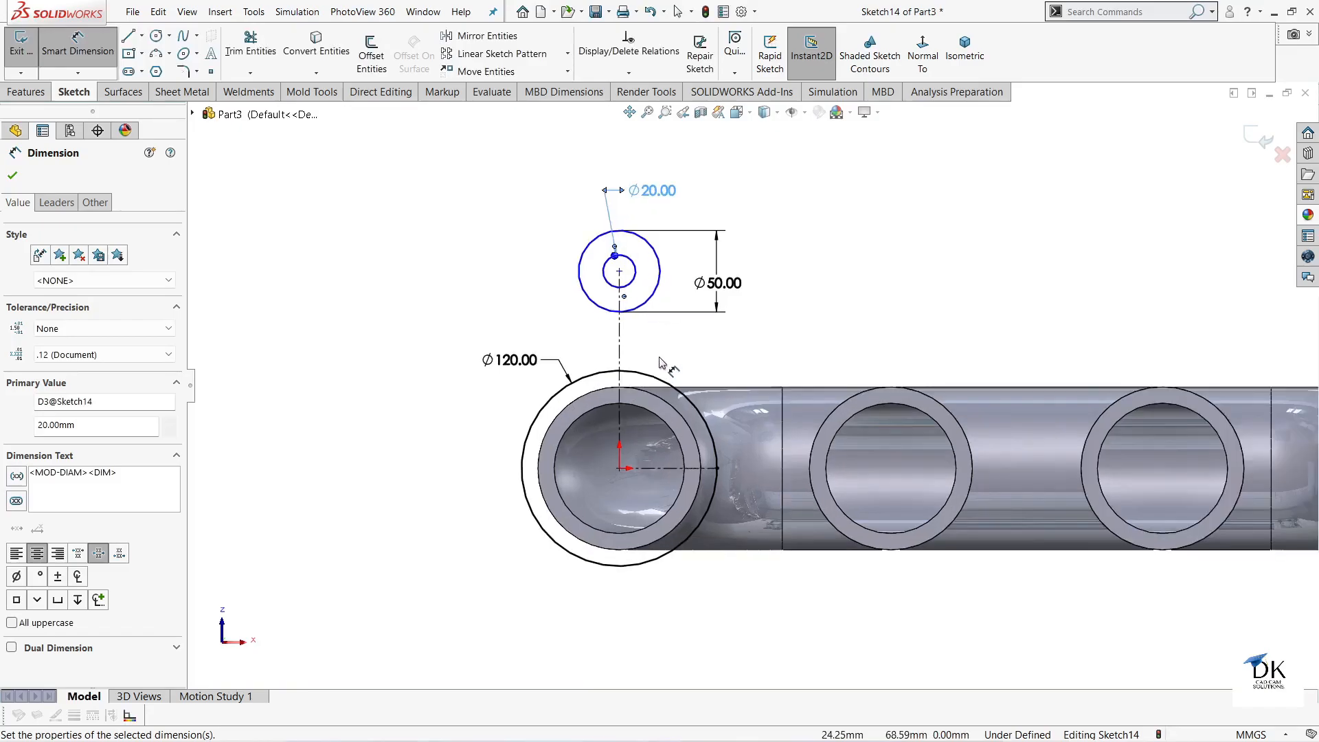
click(619, 272)
click(619, 469)
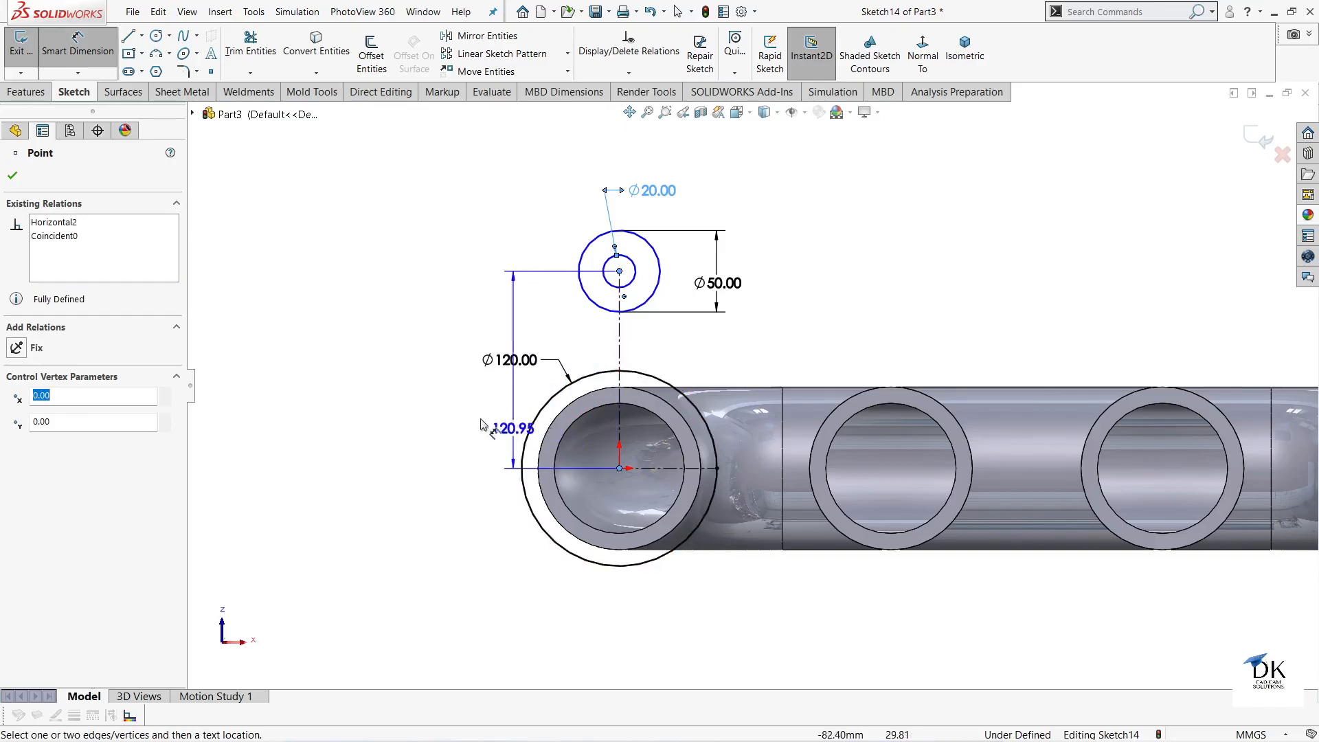
click(453, 412)
text(6)
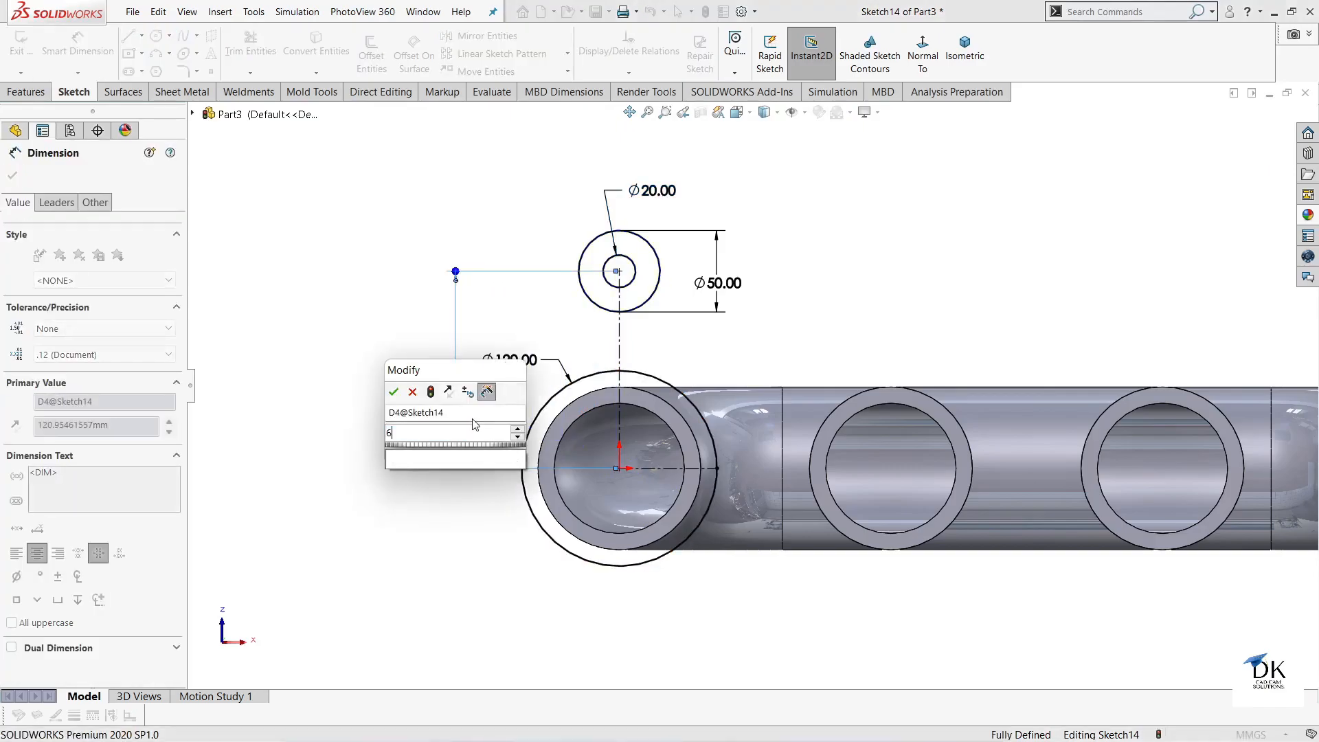
key(BackSpace)
text(85)
key(Return)
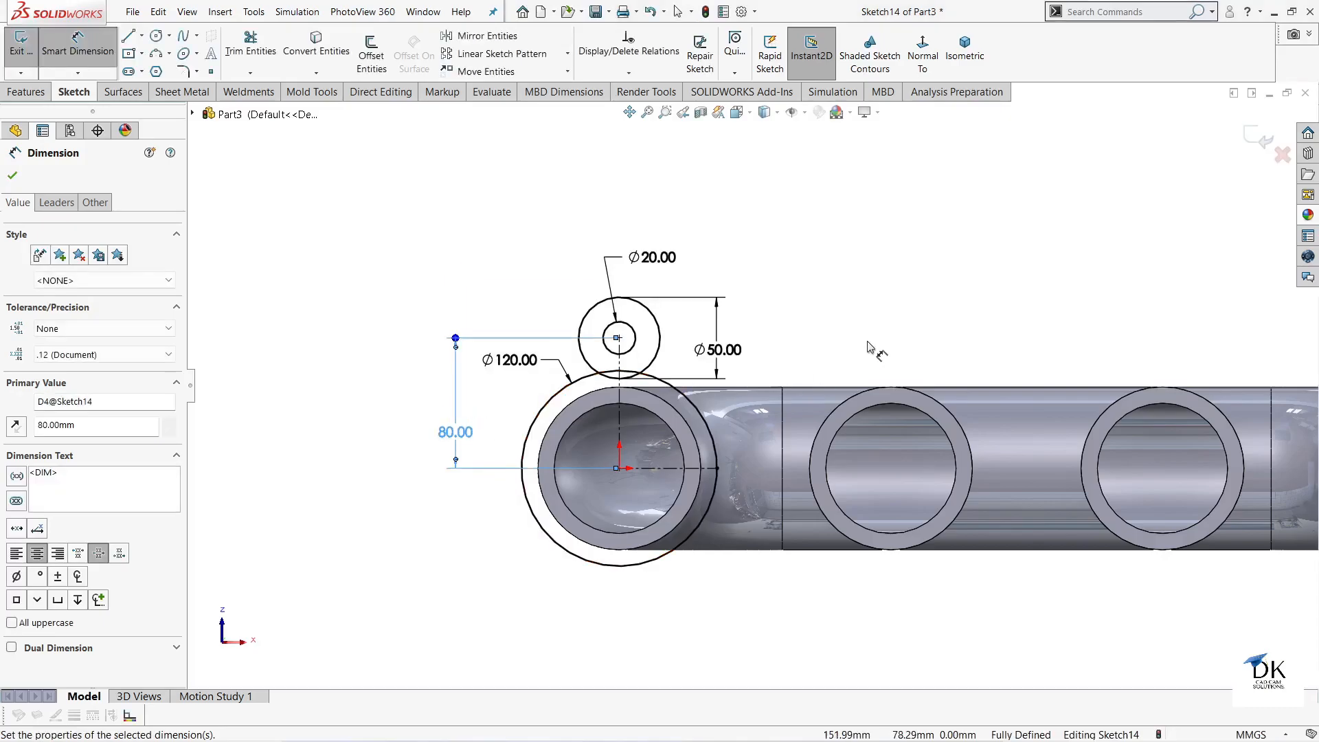
Draw a line about 72 mm long joining the left sides of the 50 mm and 120 mm circles tangentially.
scroll(813, 382, up, 2)
scroll(814, 485, down, 2)
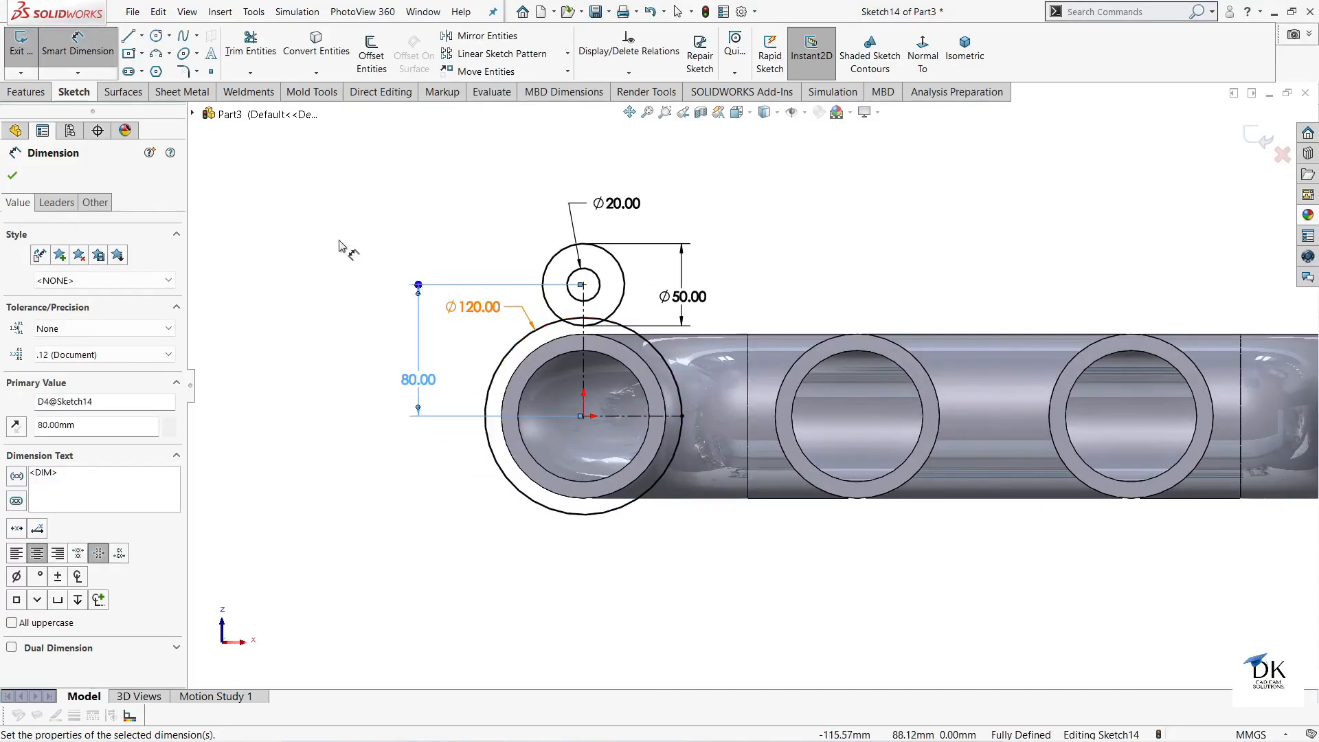
click(133, 39)
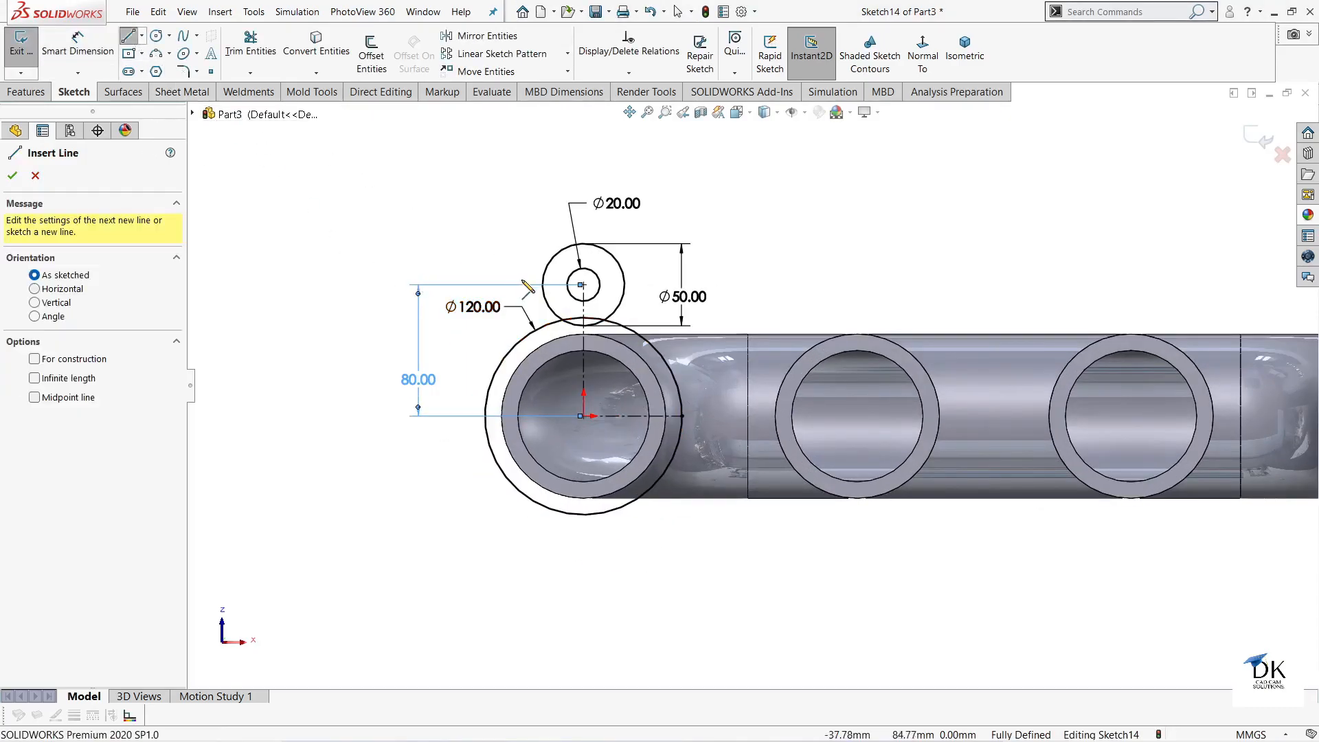
drag(549, 281, 495, 373)
right_click(436, 130)
click(485, 141)
Mirror the tangent line about the vertical centerline to the other side of the flange profile.
scroll(732, 383, up, 1)
scroll(721, 379, up, 1)
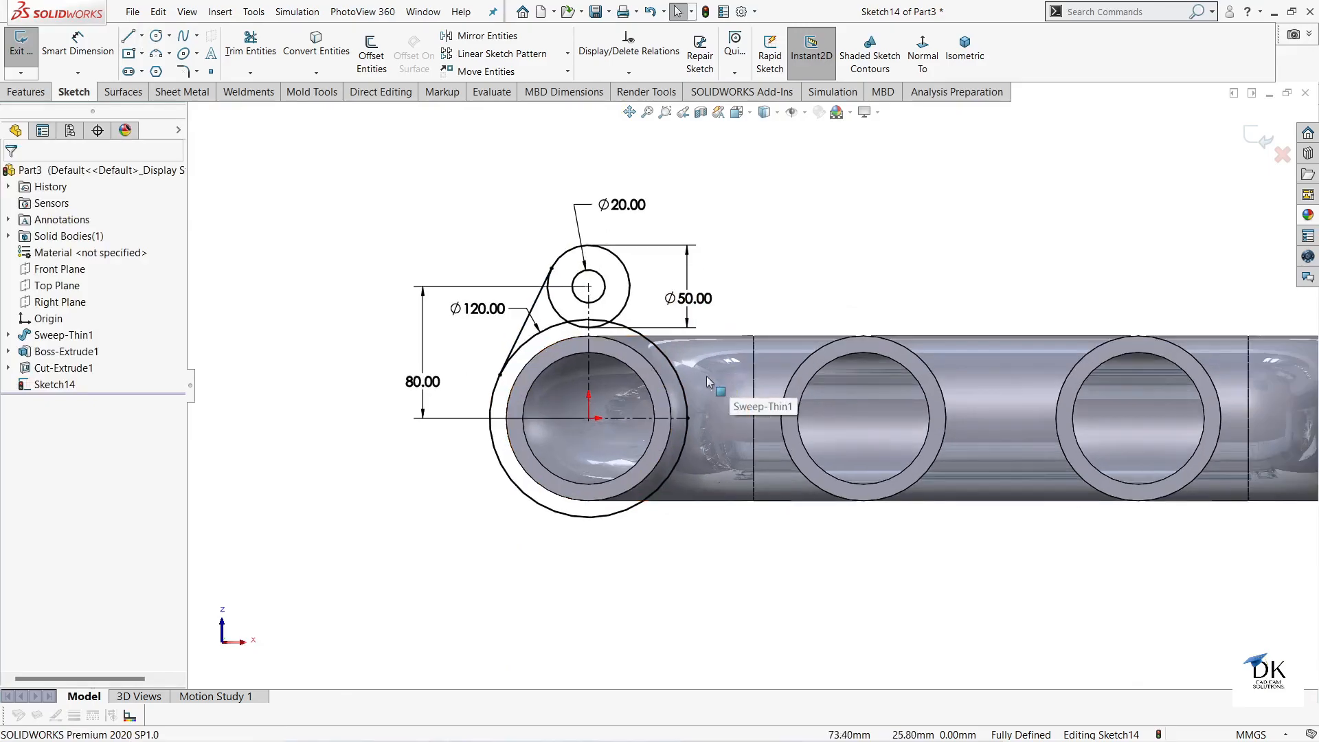
scroll(617, 352, down, 2)
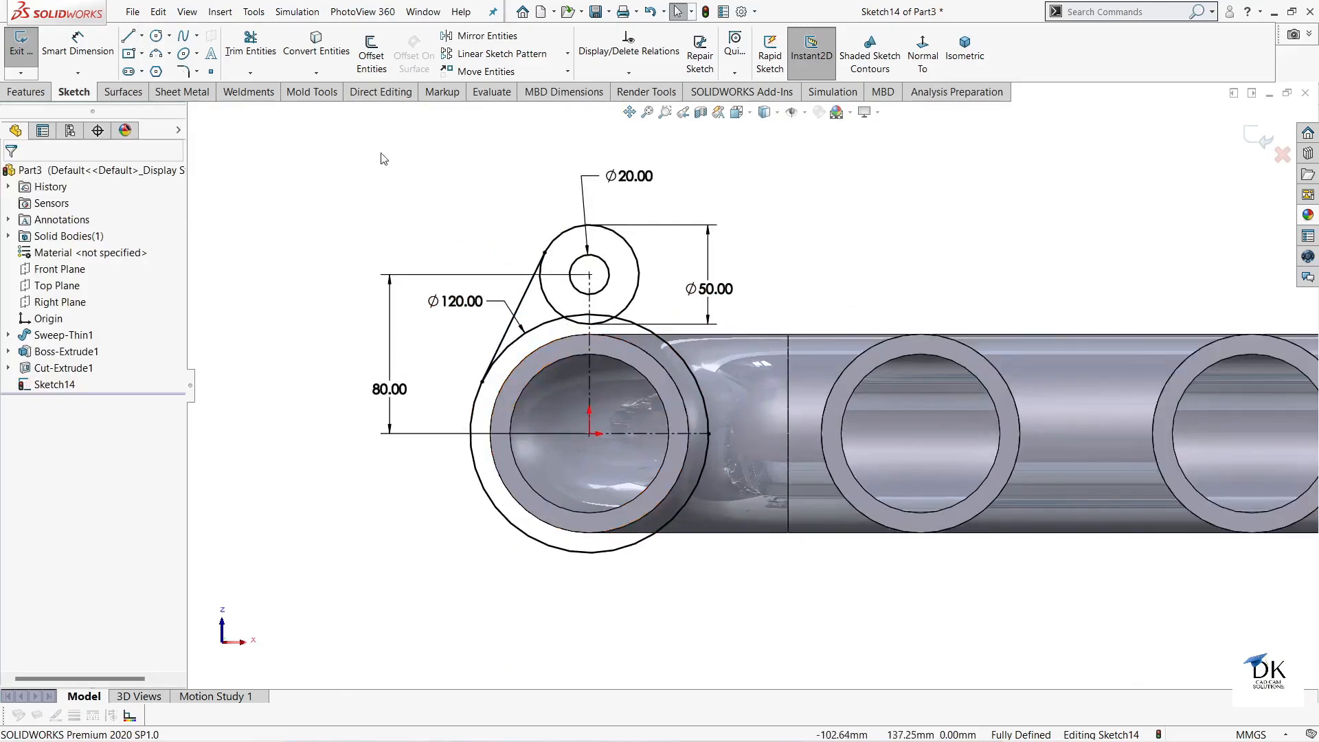
click(474, 36)
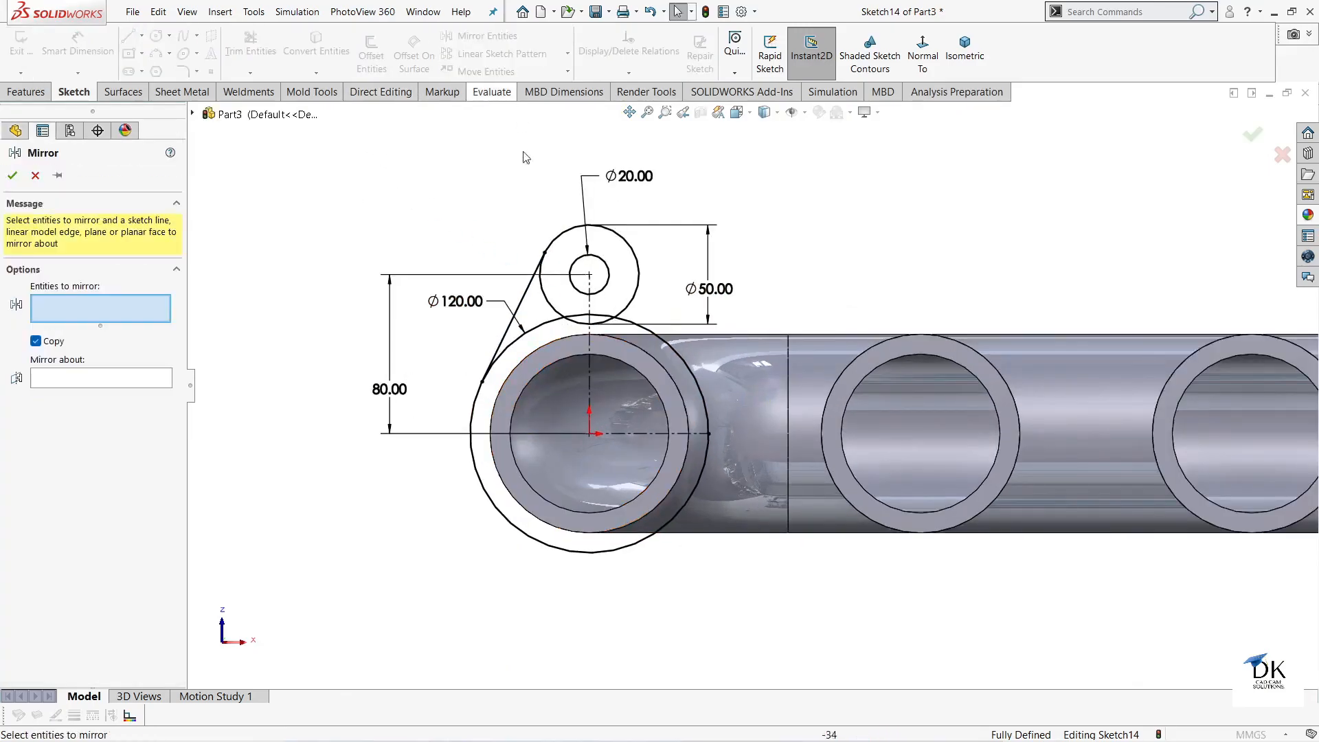
click(523, 296)
click(101, 382)
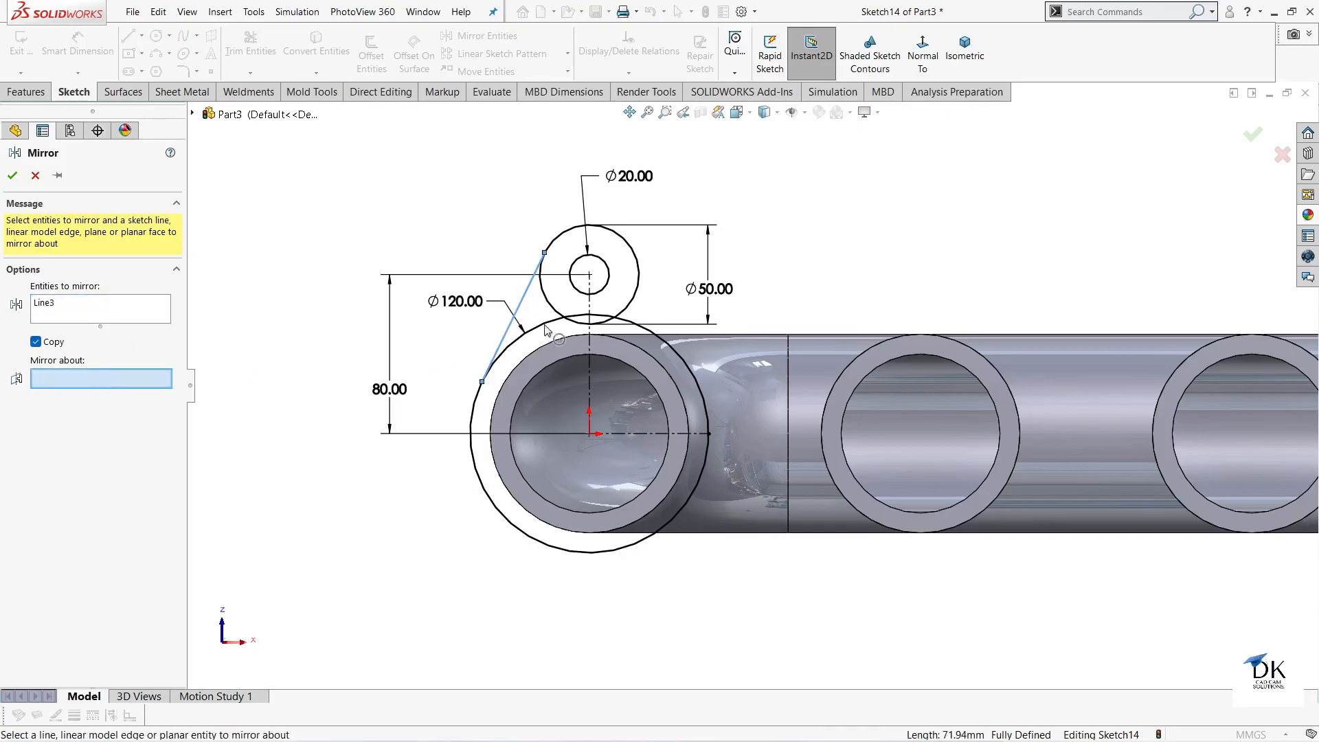
click(592, 305)
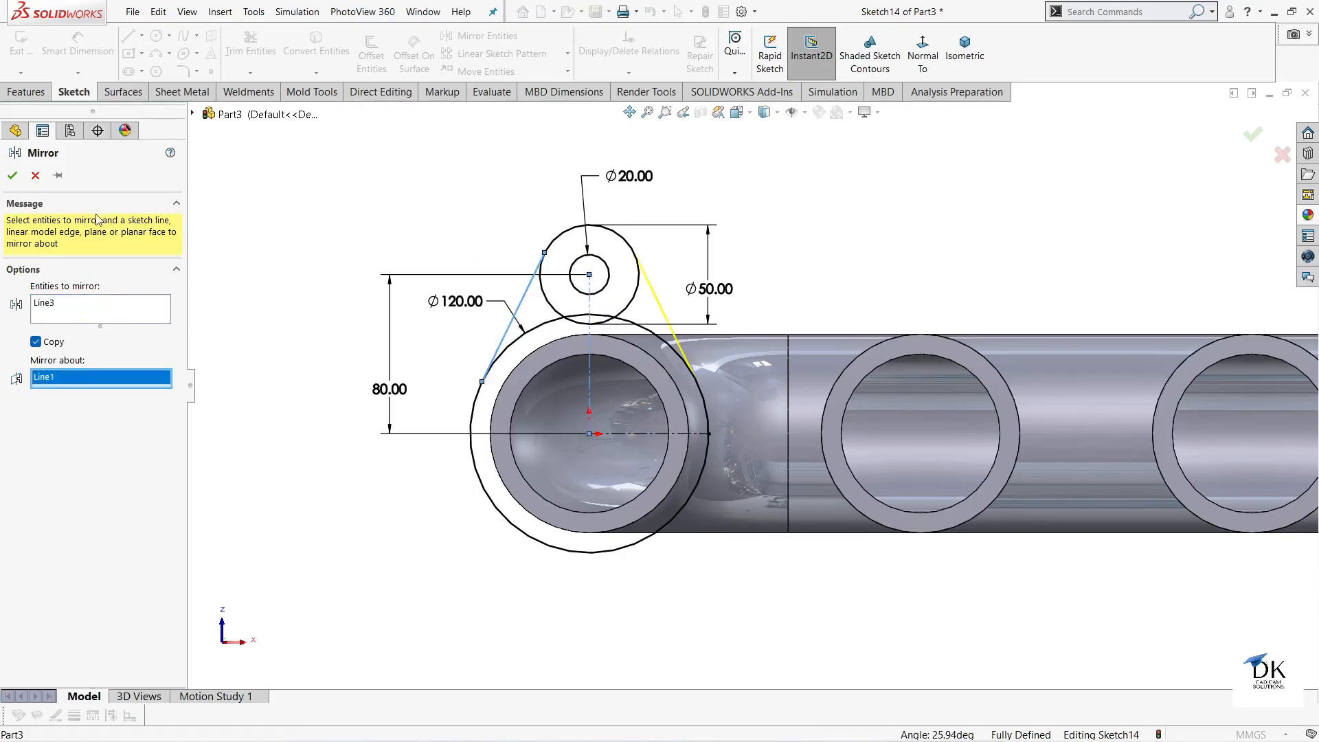
click(13, 175)
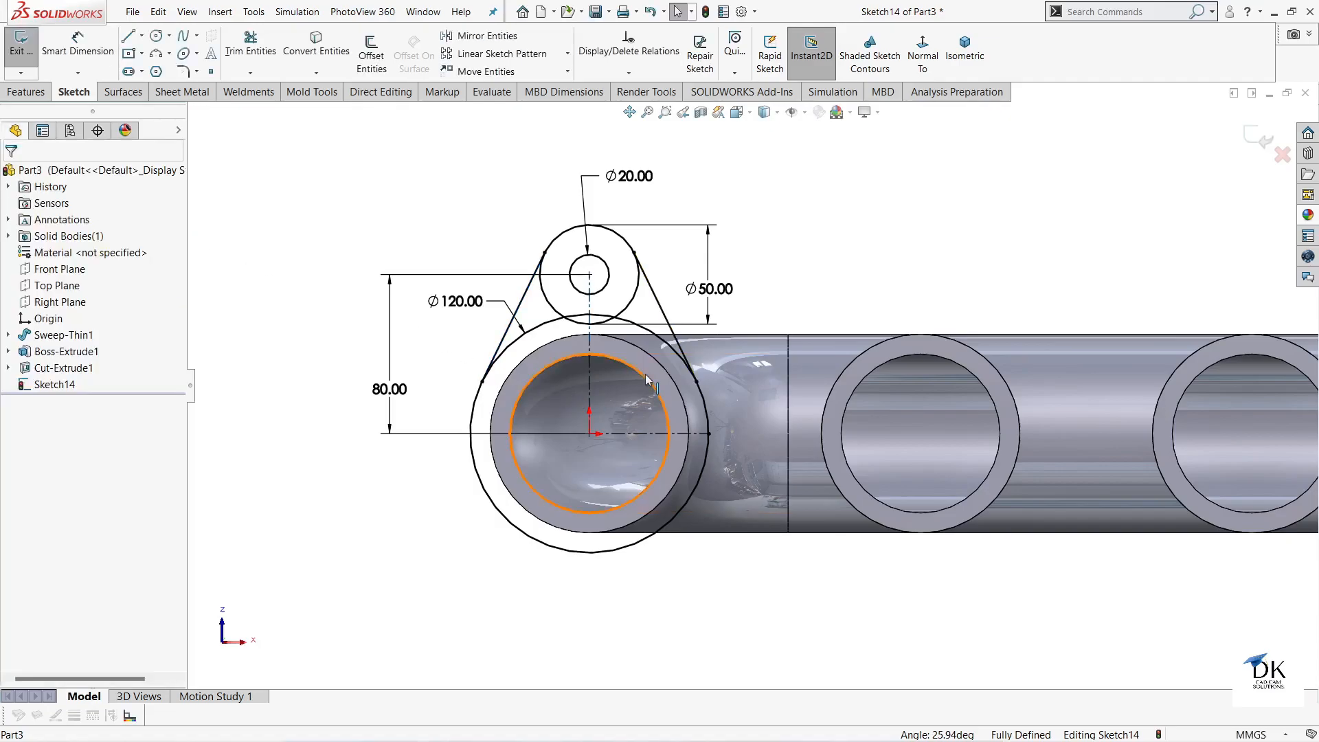
Trim away the 50 mm and 120 mm circle arcs between the two tangent lines, along with the vertical centerline crossing there.
scroll(577, 395, down, 2)
click(250, 45)
mouse_move(539, 276)
mouse_down()
mouse_move(520, 333)
mouse_move(593, 294)
mouse_move(601, 317)
mouse_up()
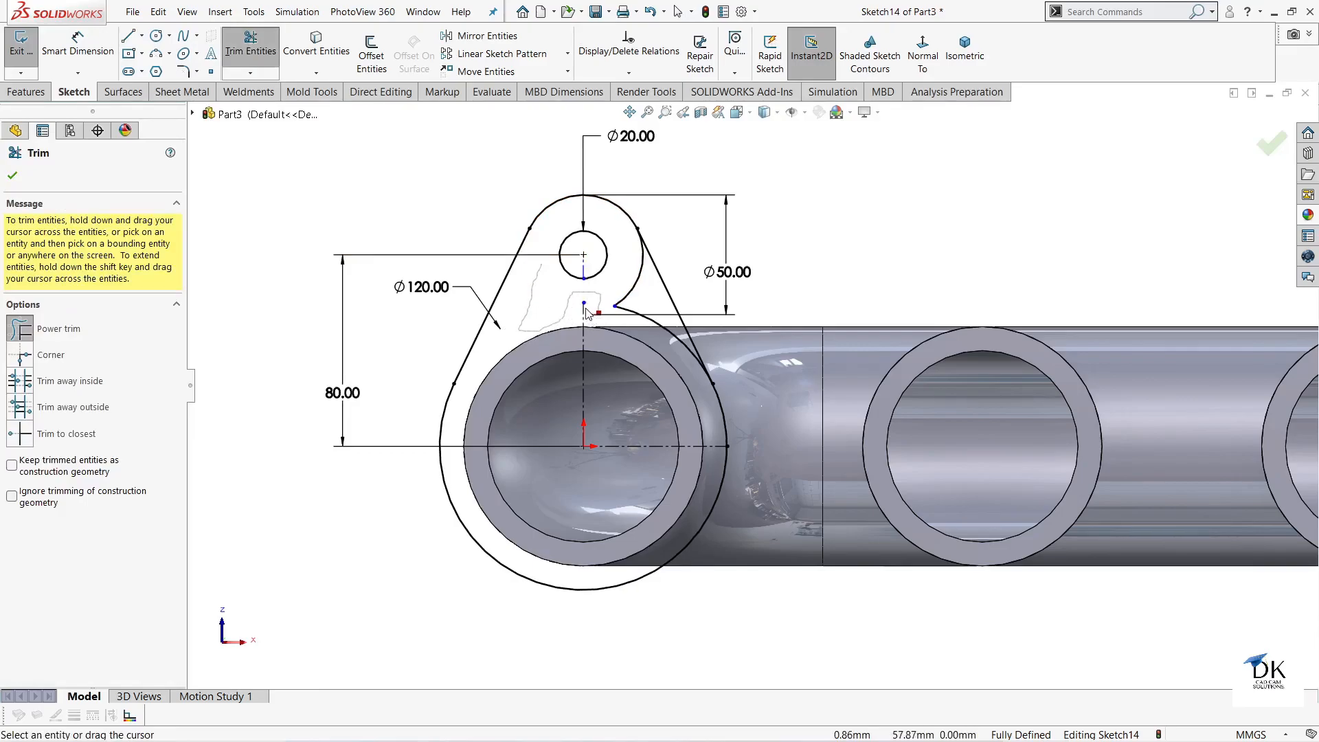
mouse_move(633, 316)
mouse_down()
mouse_move(633, 276)
mouse_move(632, 287)
mouse_up()
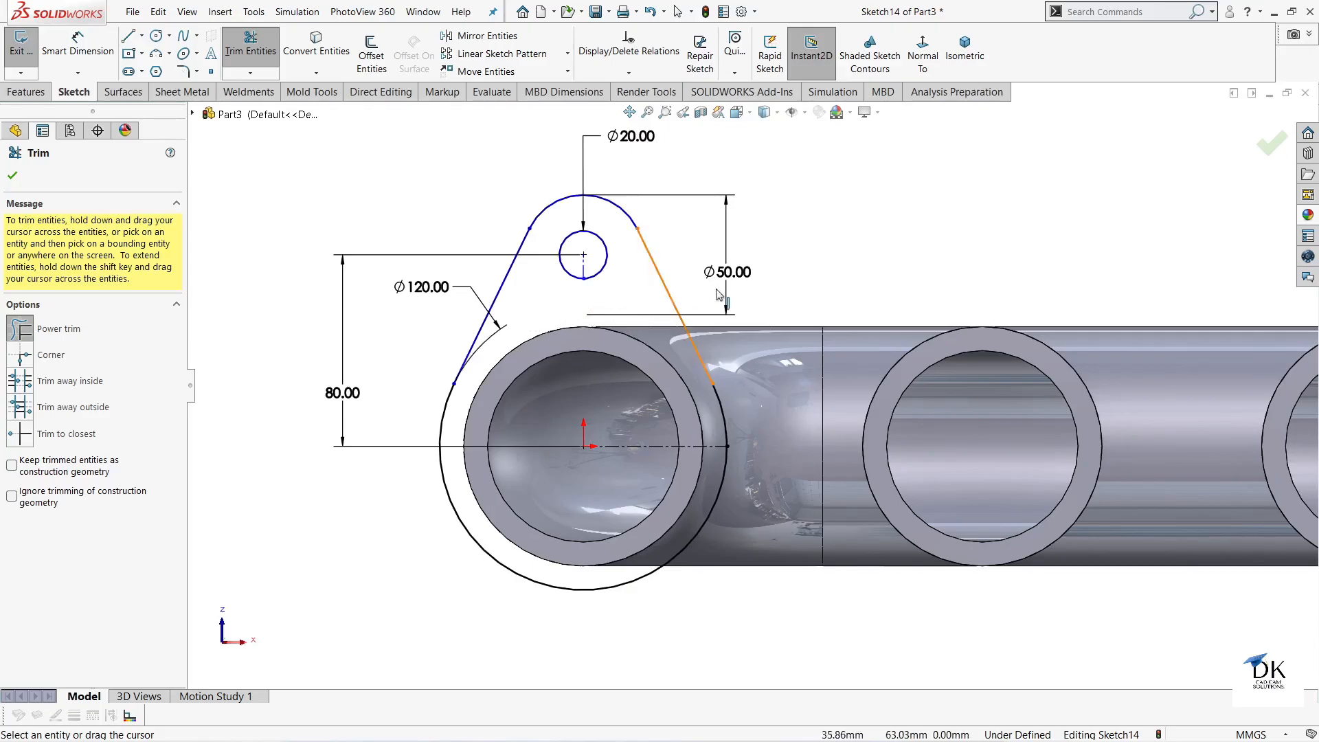
scroll(815, 263, up, 1)
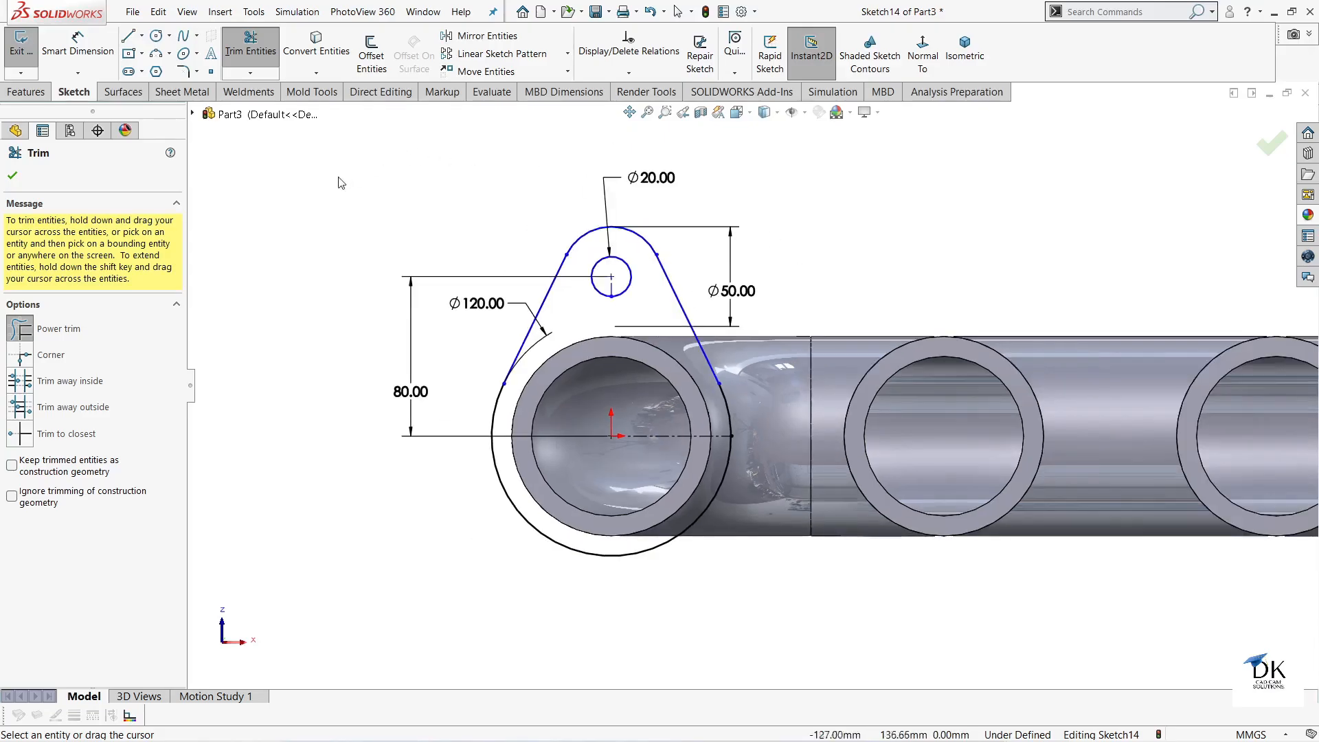
click(23, 177)
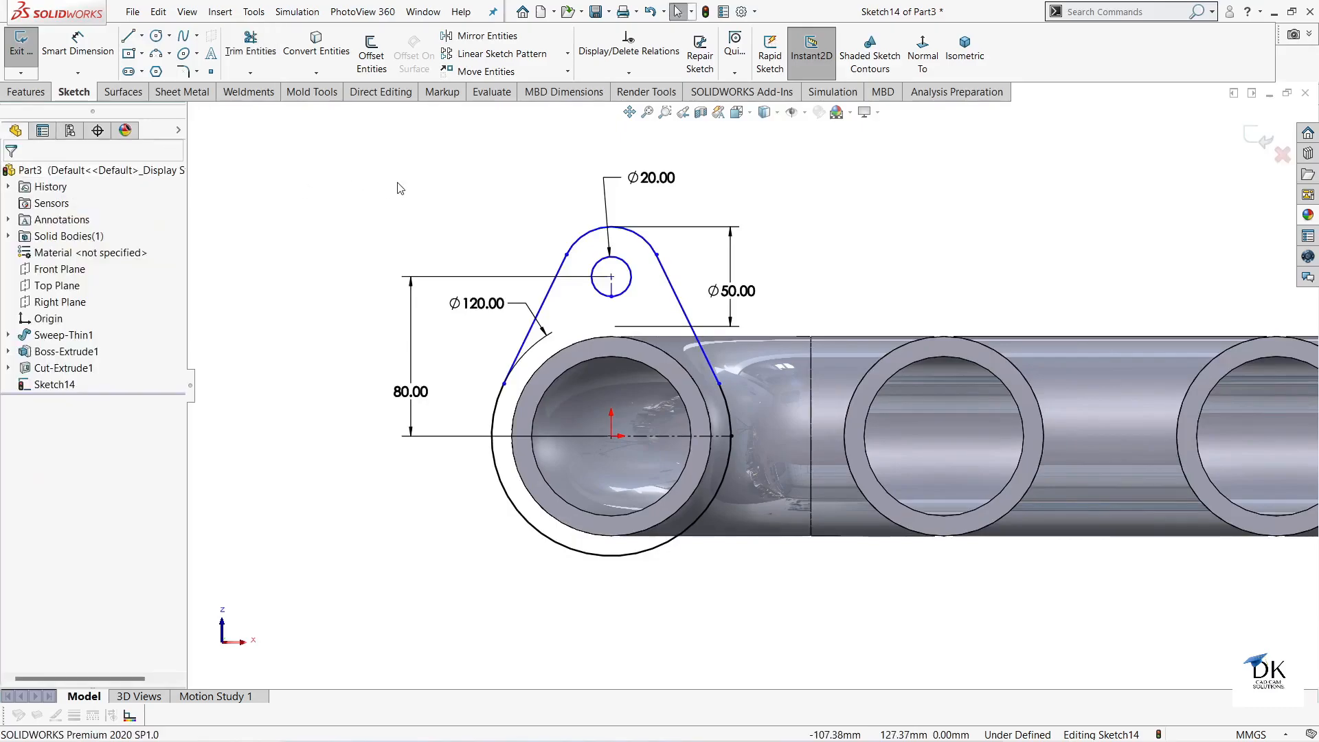
Mirror both tangent lines, the rounded end arc and the 20 mm hole circle about the horizontal centerline.
click(480, 36)
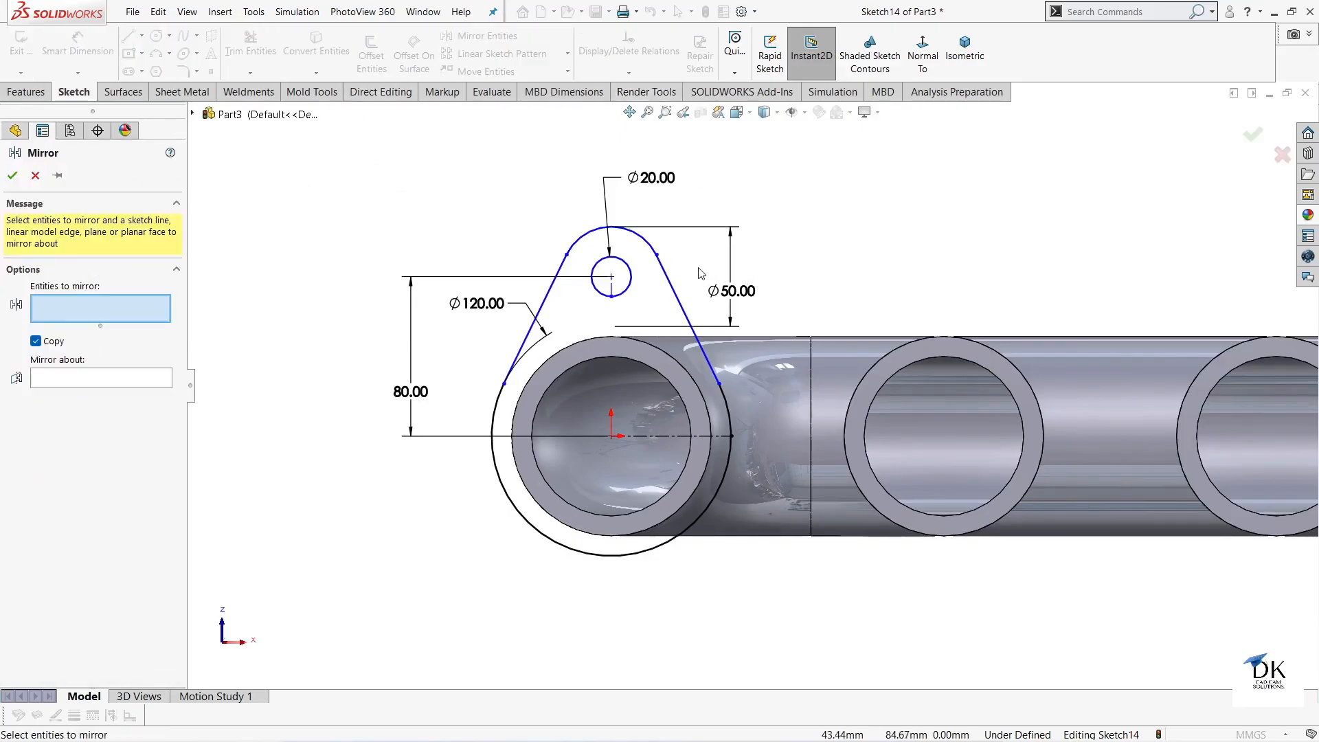
click(661, 271)
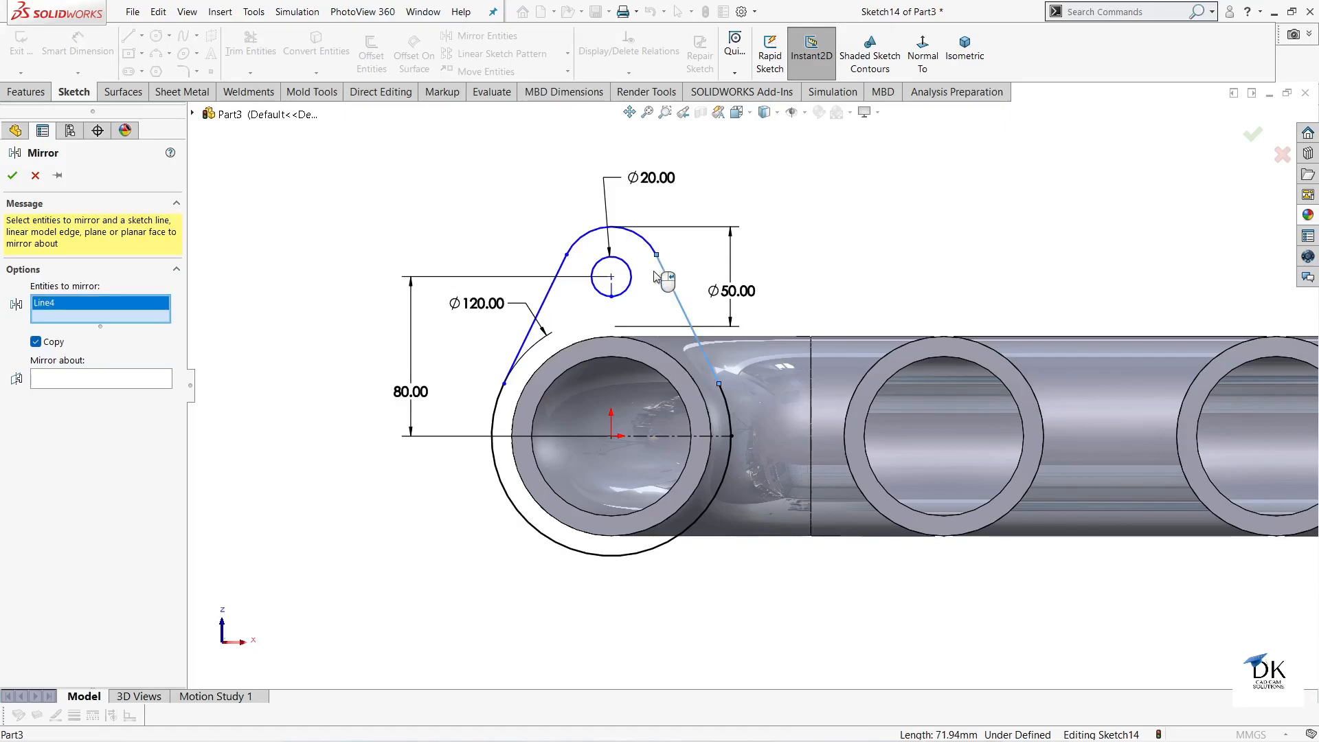
click(557, 288)
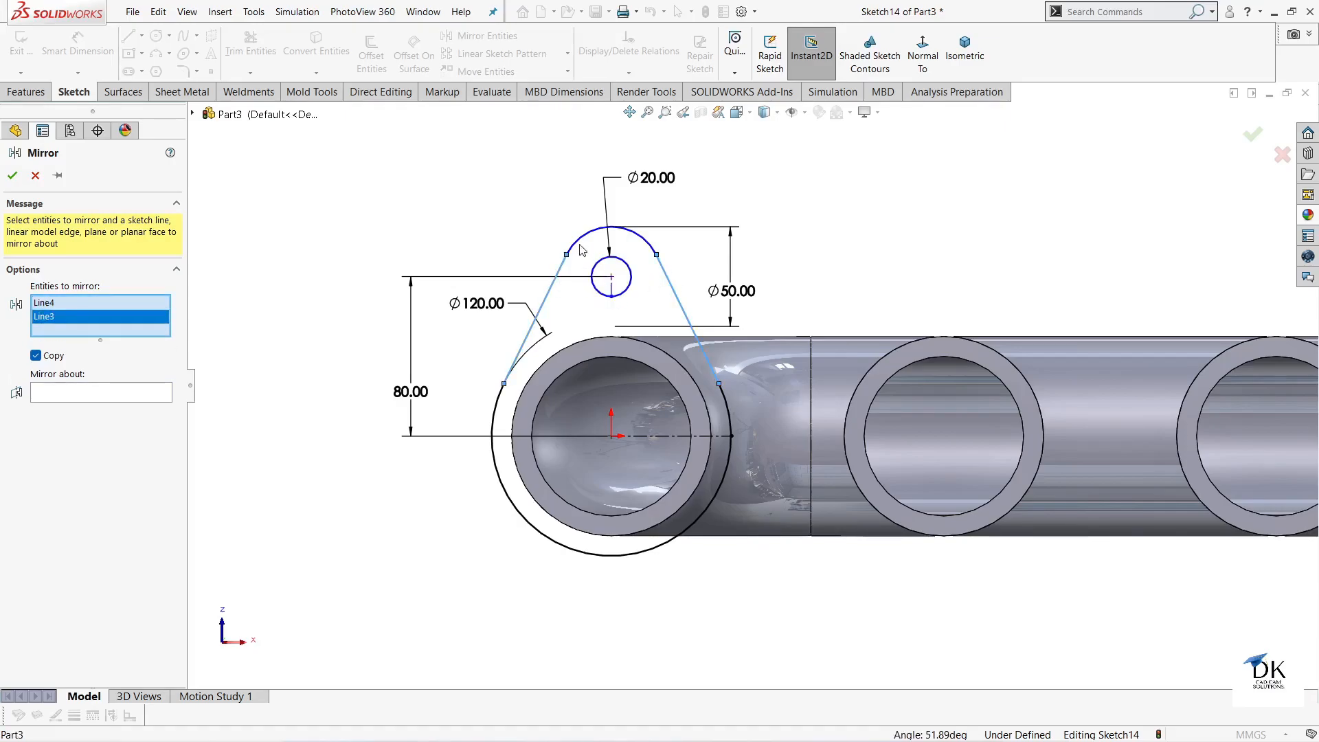
click(581, 240)
click(626, 274)
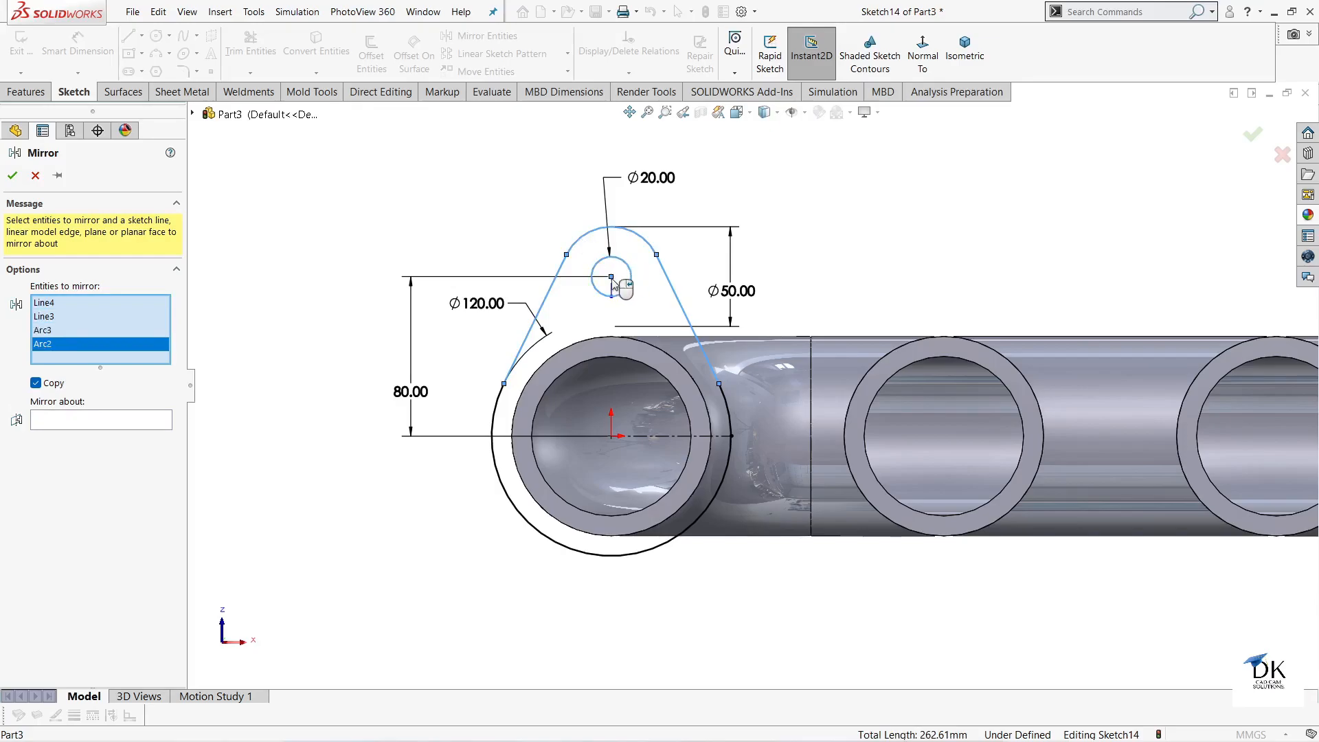
click(97, 421)
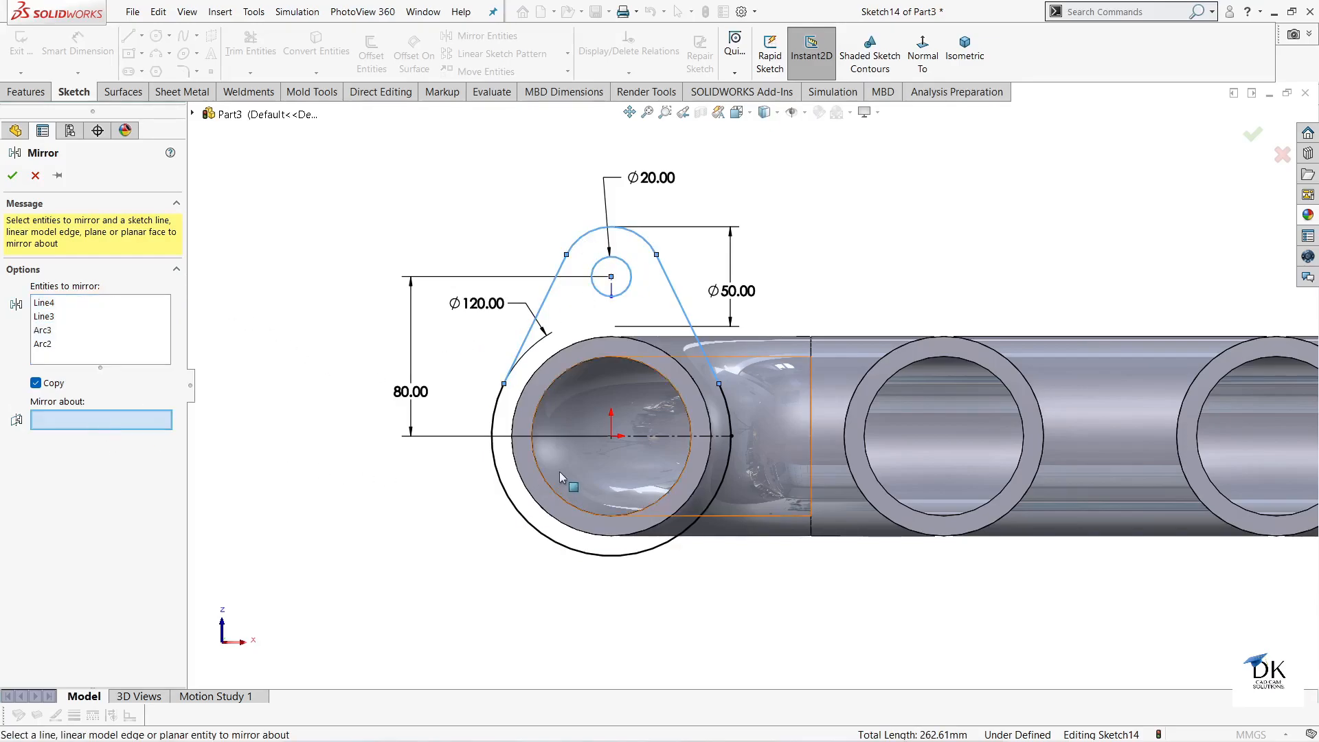
click(646, 436)
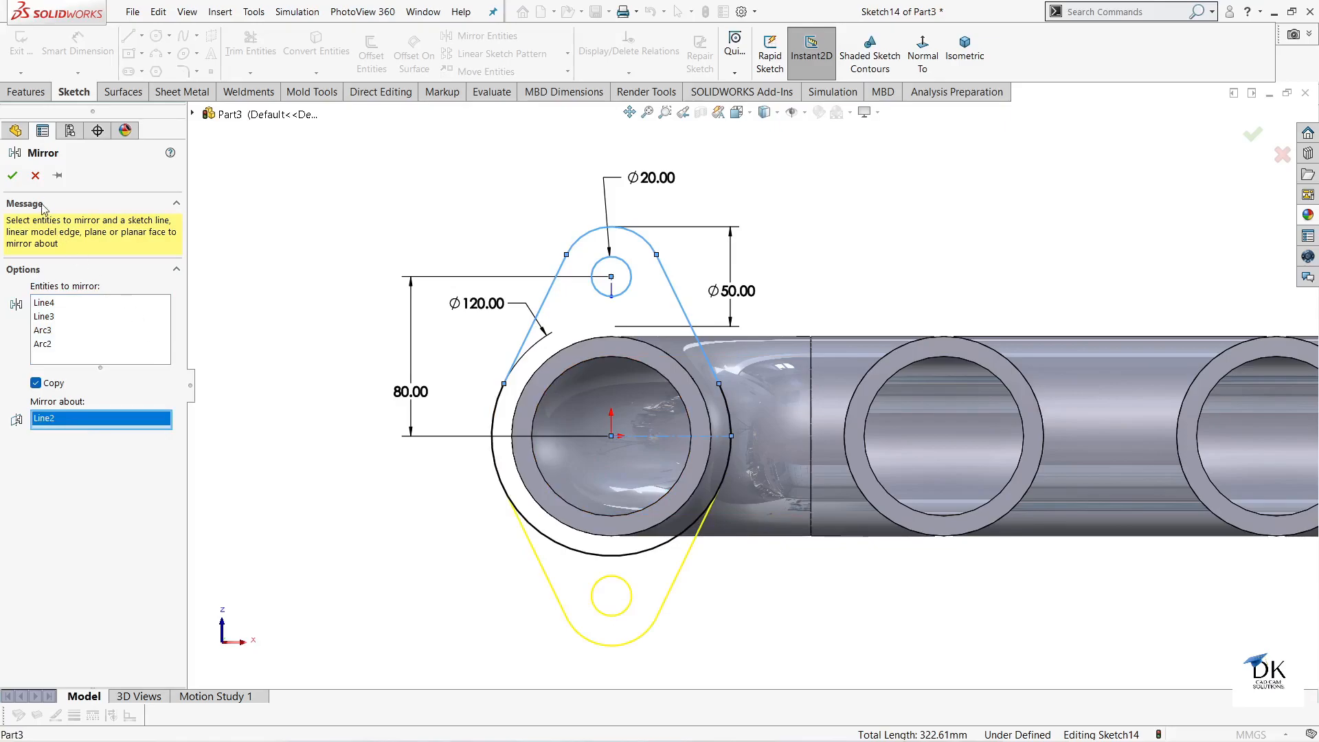
click(12, 175)
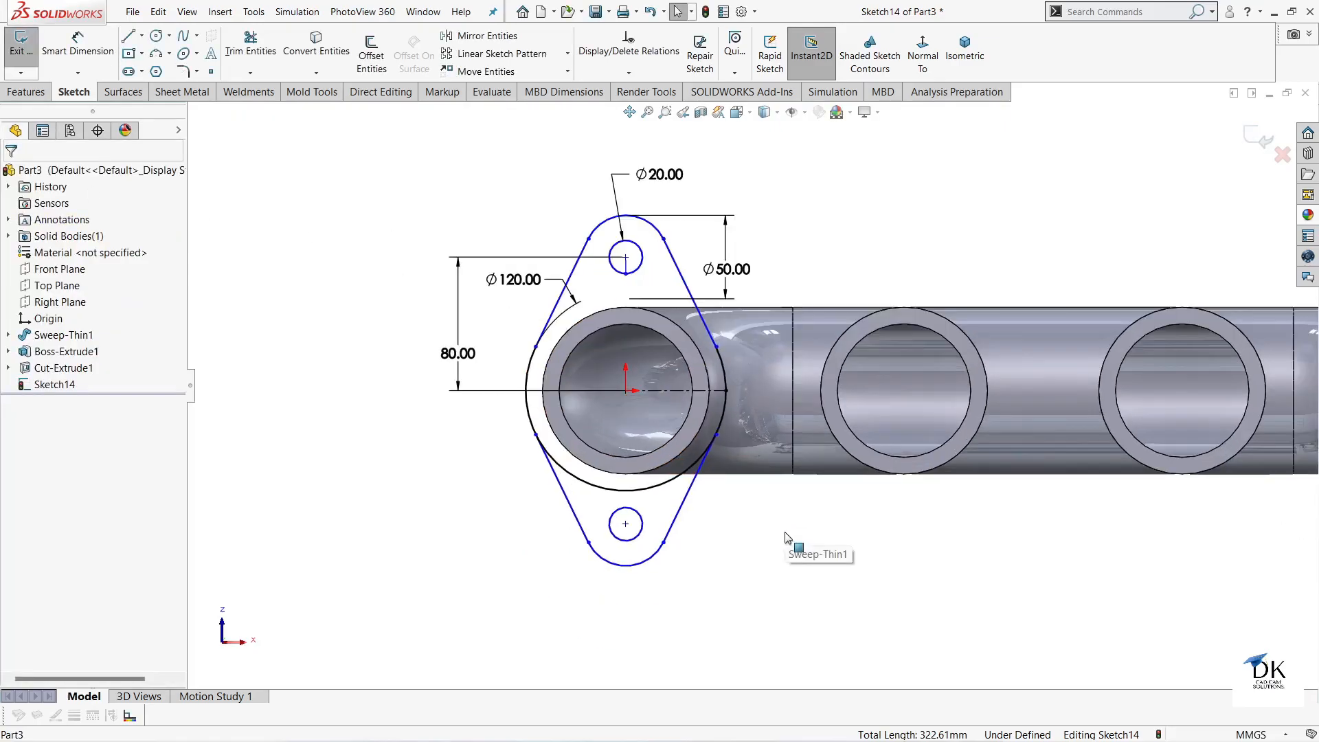
Trim away the lower arc of the 120 mm circle between the two mirrored tangent lines.
click(251, 46)
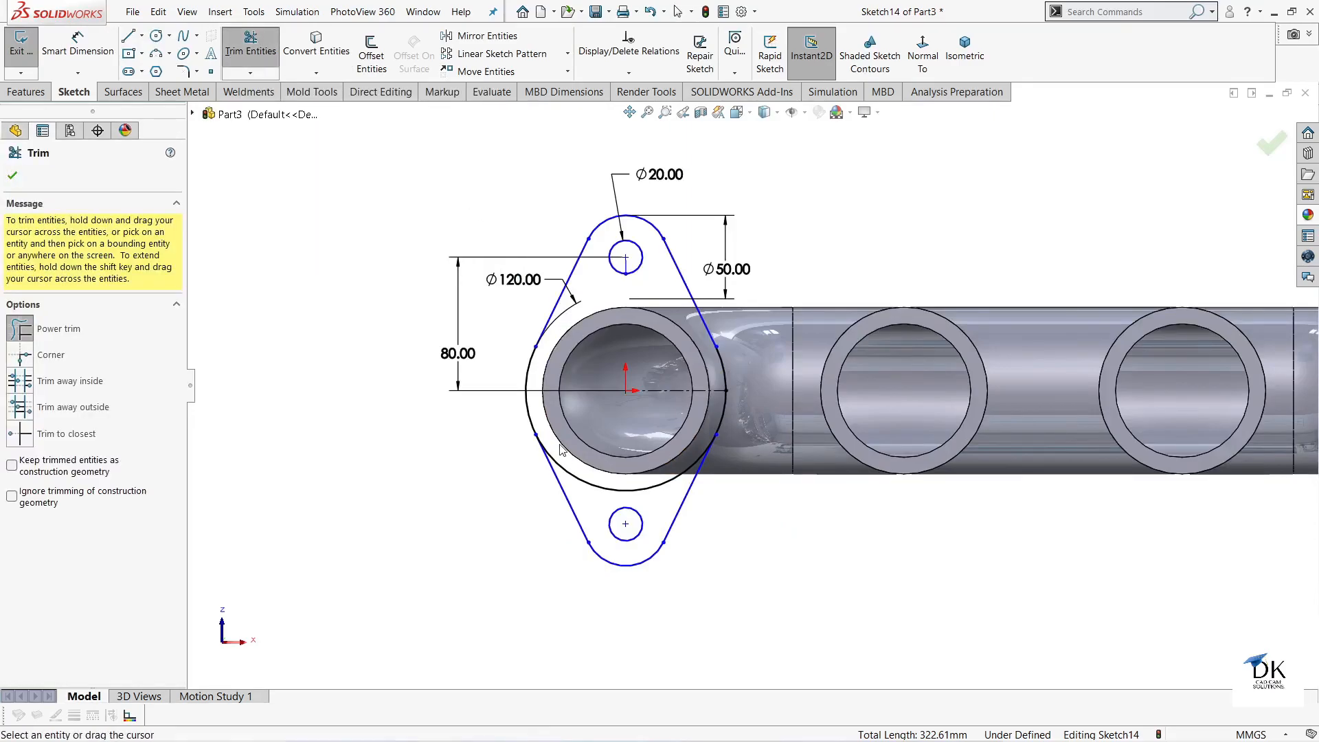
drag(559, 452, 579, 484)
scroll(750, 478, up, 1)
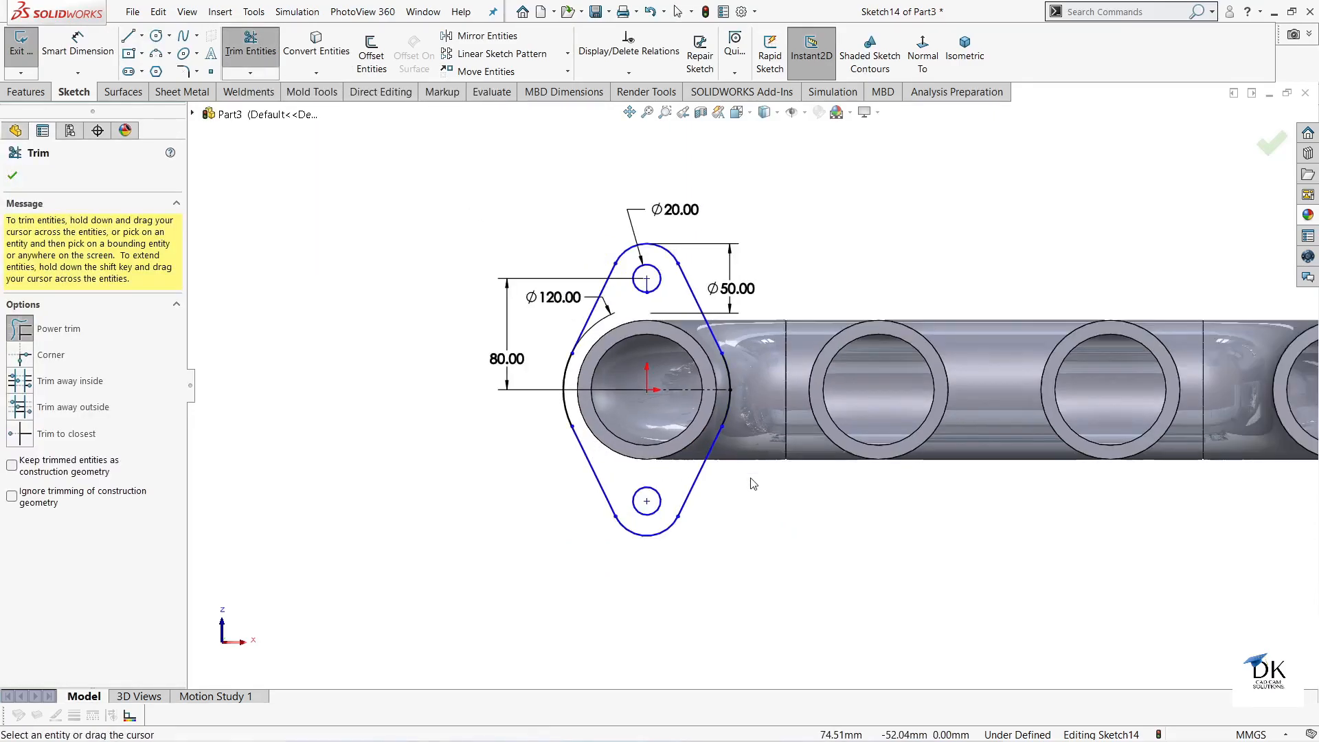
scroll(761, 474, down, 1)
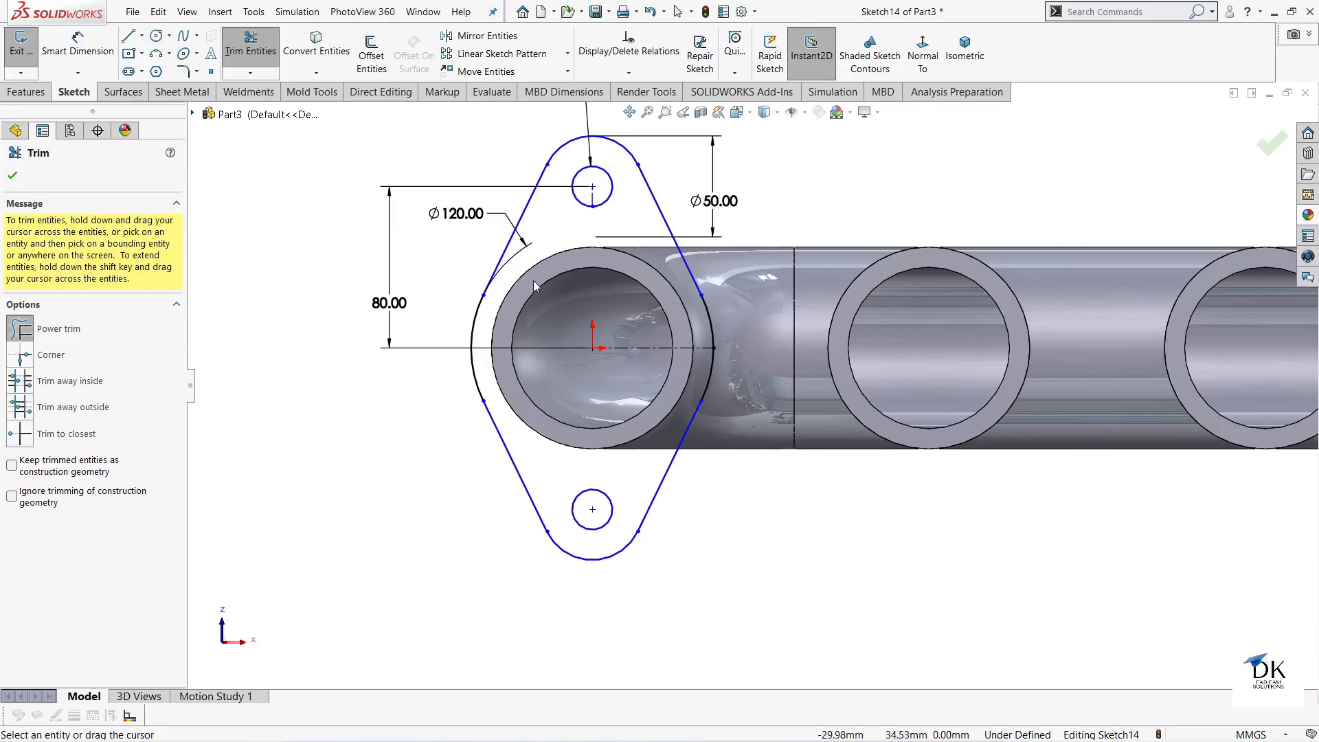